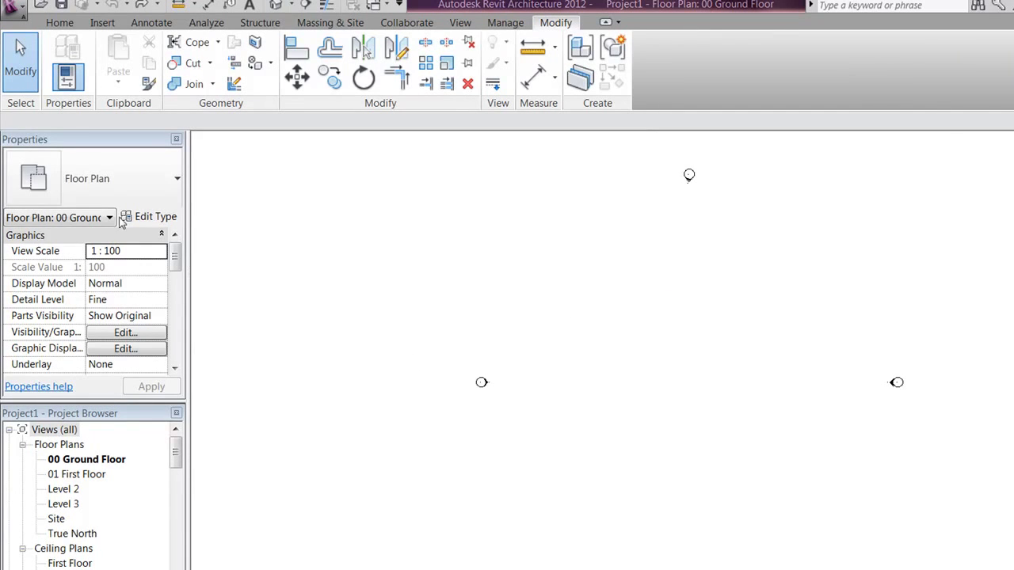
# Step: Create an in-place model in the Casework category with the name Casework 1
pyautogui.click(59, 22)
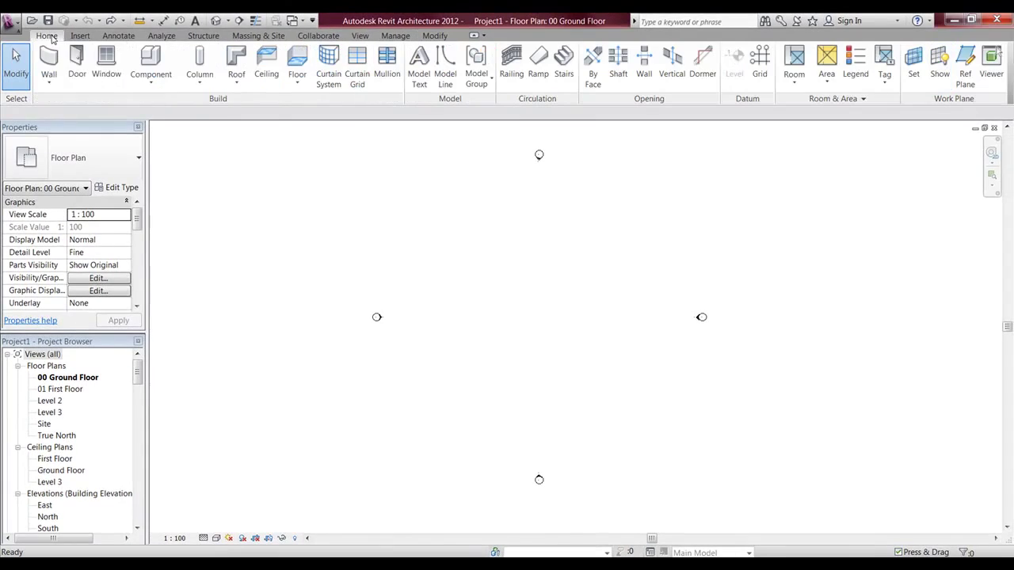
pyautogui.click(155, 81)
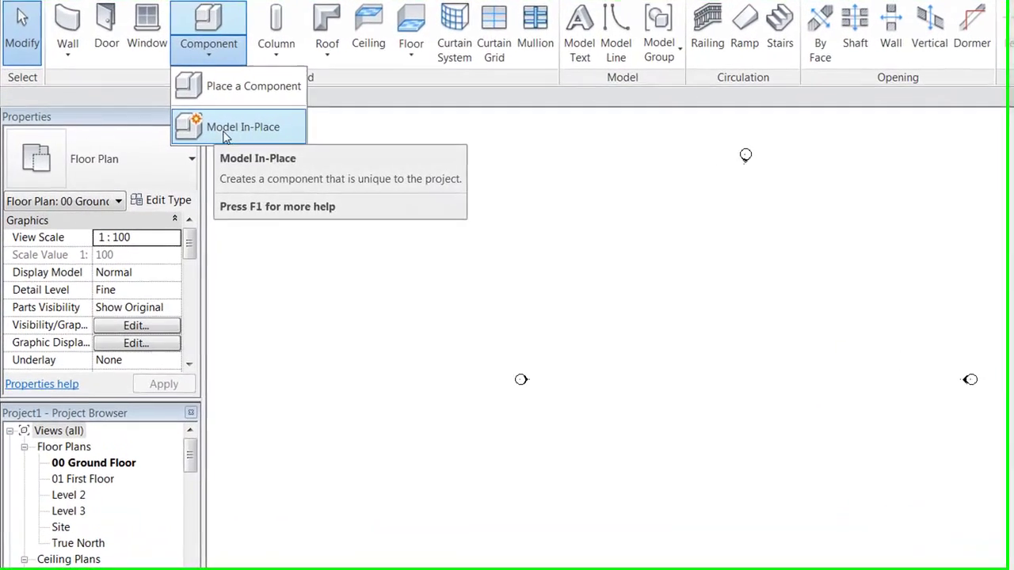
pyautogui.click(272, 127)
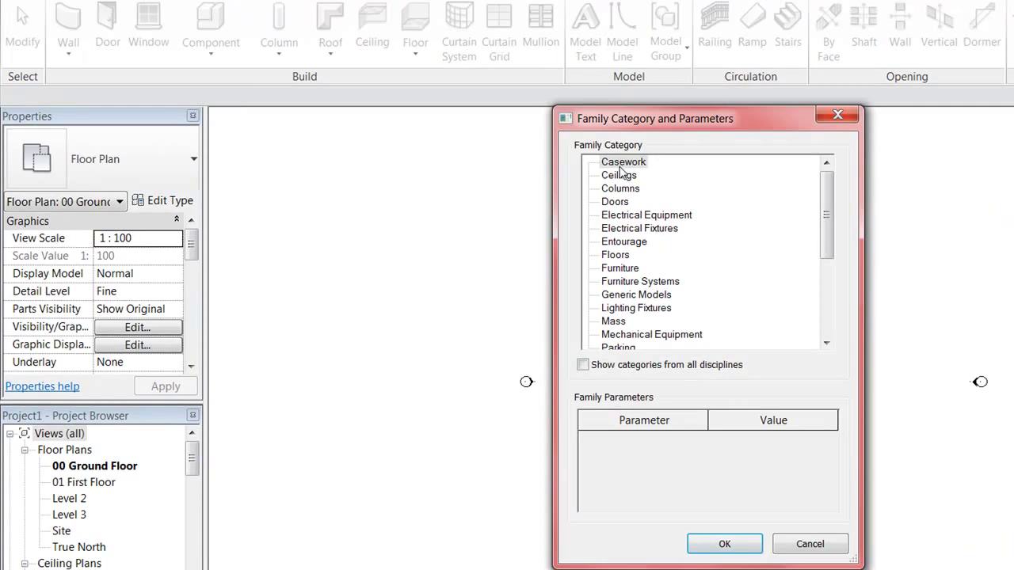
pyautogui.click(614, 164)
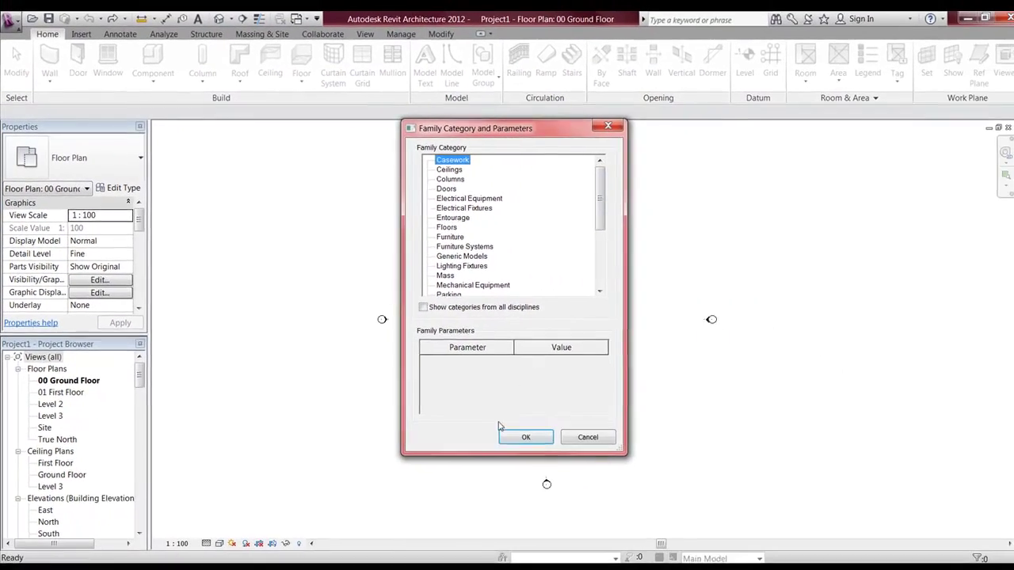
pyautogui.click(724, 543)
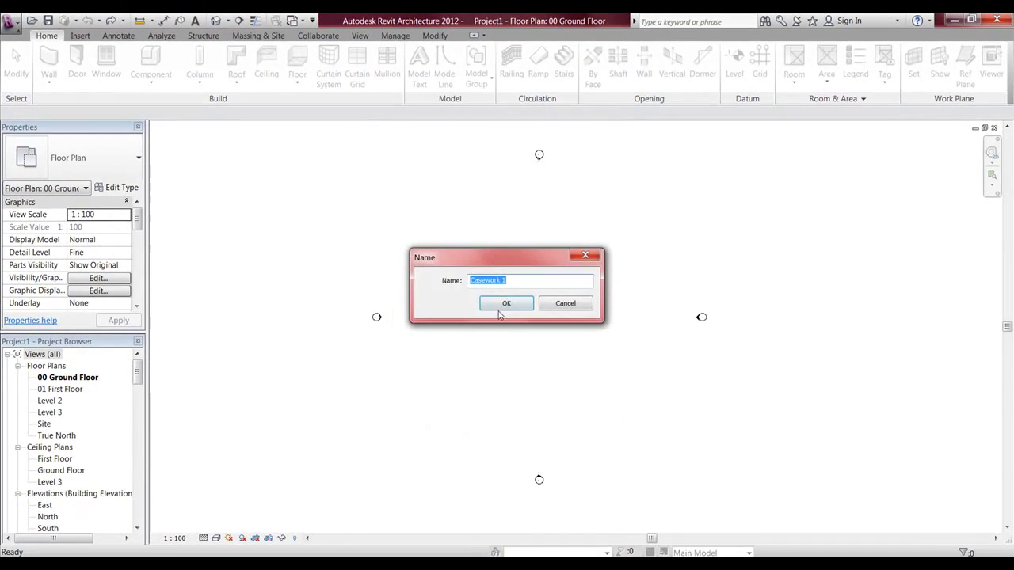
pyautogui.click(505, 302)
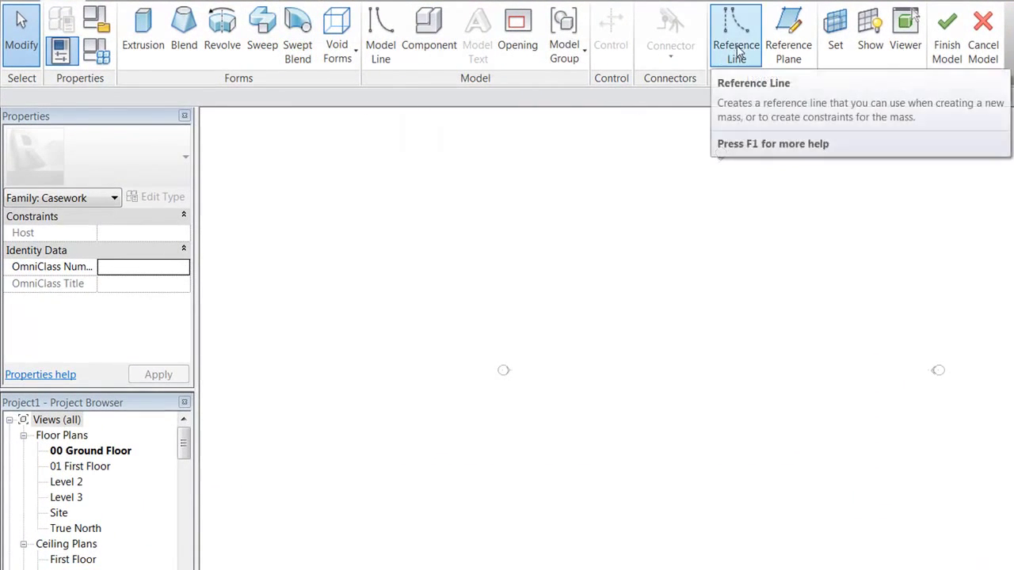
# Step: Draw a vertical reference line about 14000 long in the middle of the ground floor plan between the elevation markers
pyautogui.click(734, 40)
pyautogui.click(718, 298)
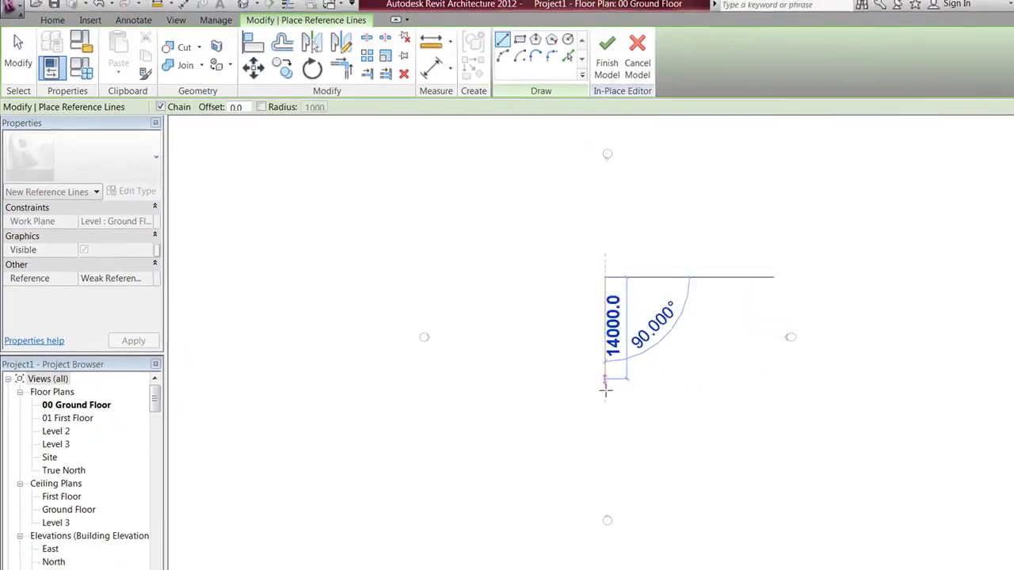
pyautogui.click(717, 445)
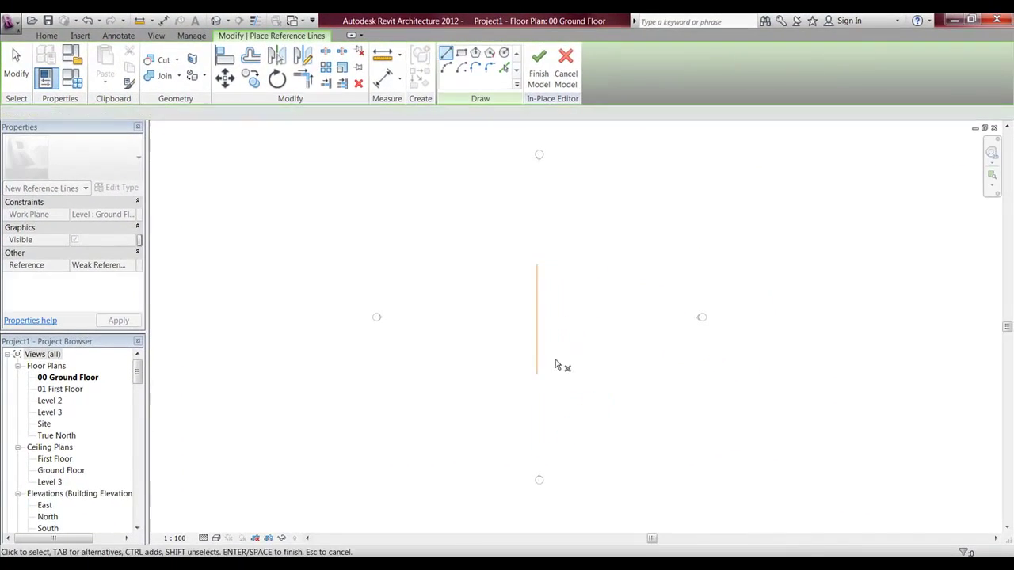
pyautogui.press('Escape')
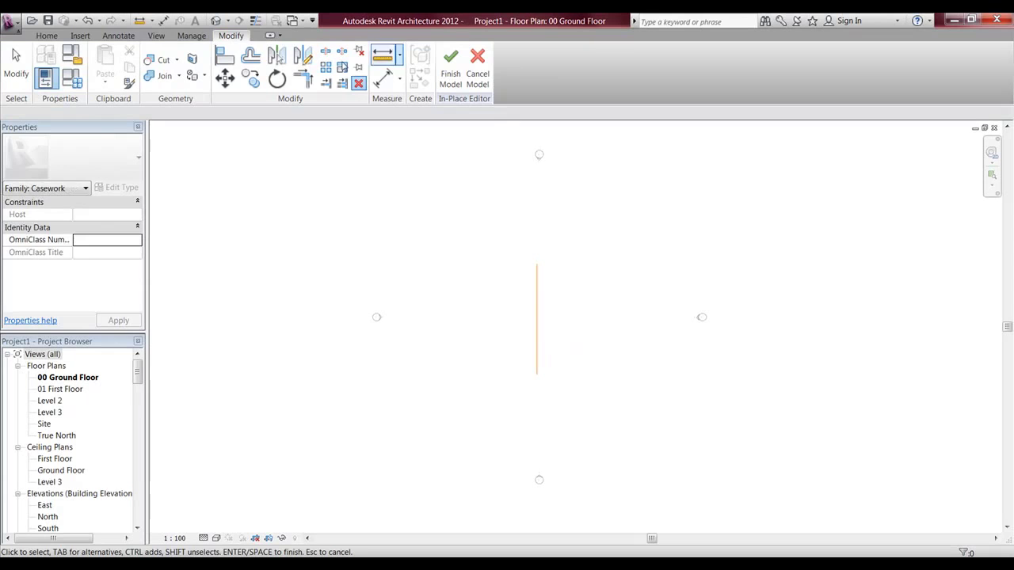
# Step: In the default 3D view, set the work plane by picking the vertical plane of the reference line
pyautogui.click(219, 21)
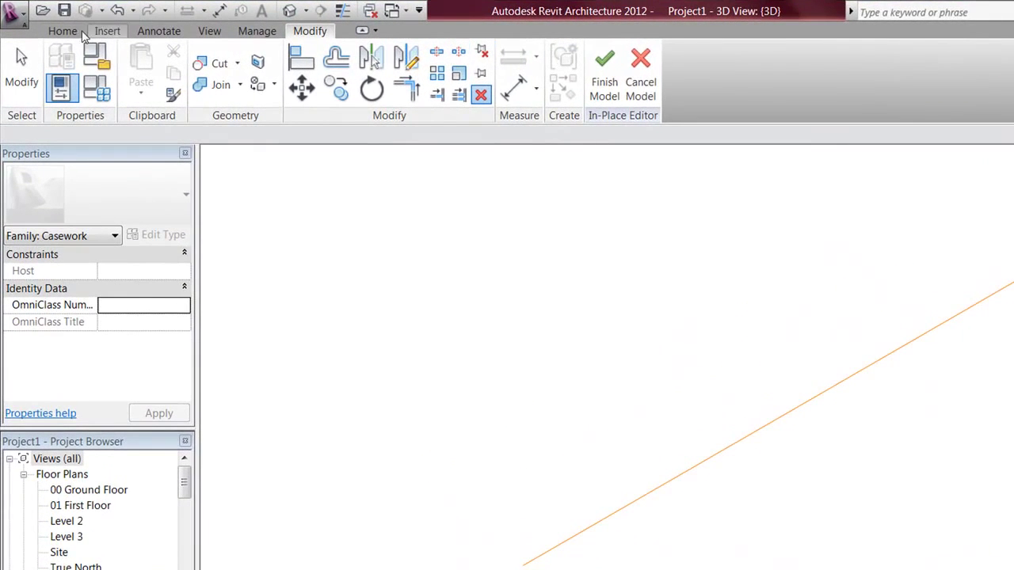
pyautogui.click(65, 30)
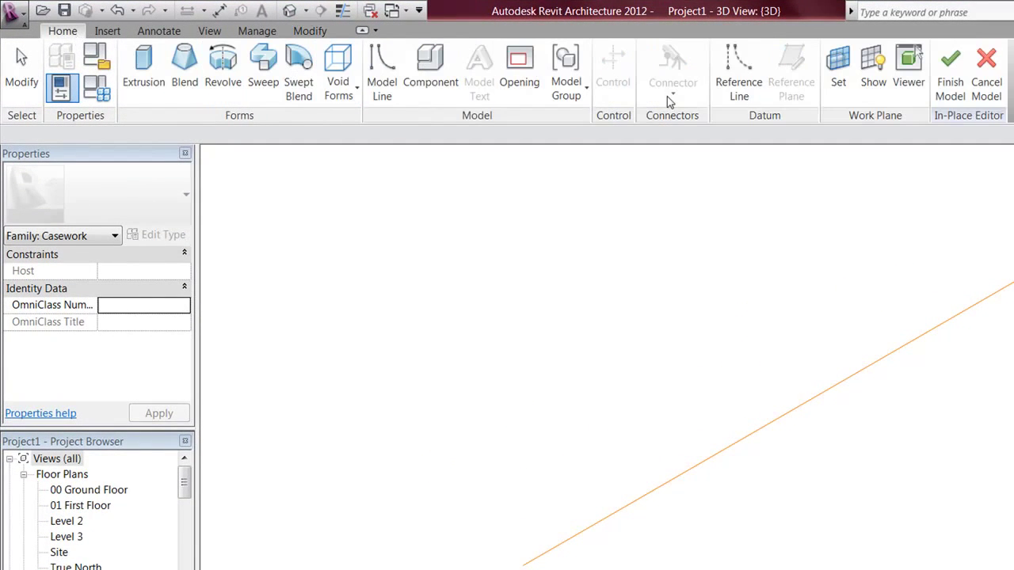
pyautogui.click(839, 73)
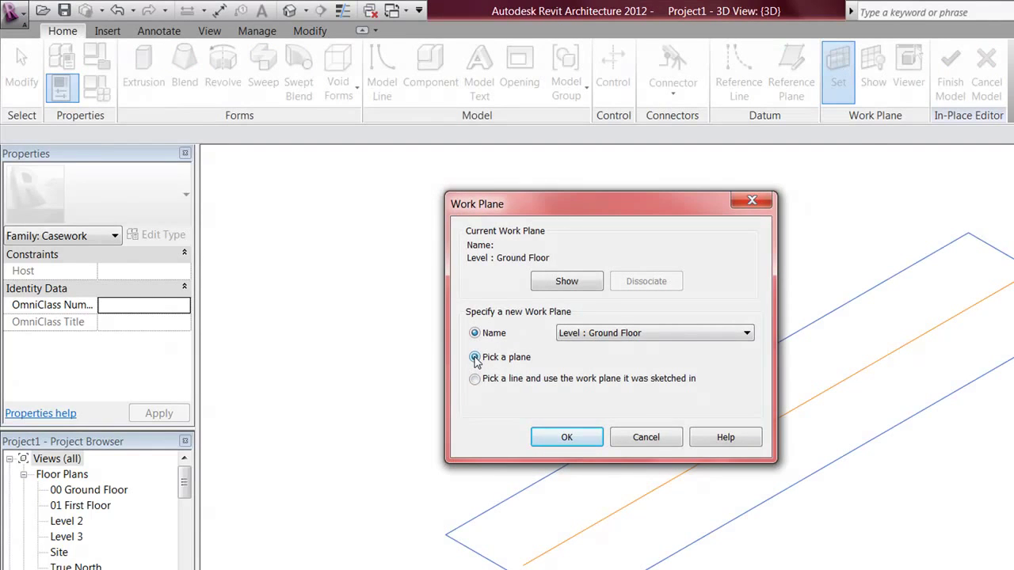
pyautogui.click(566, 438)
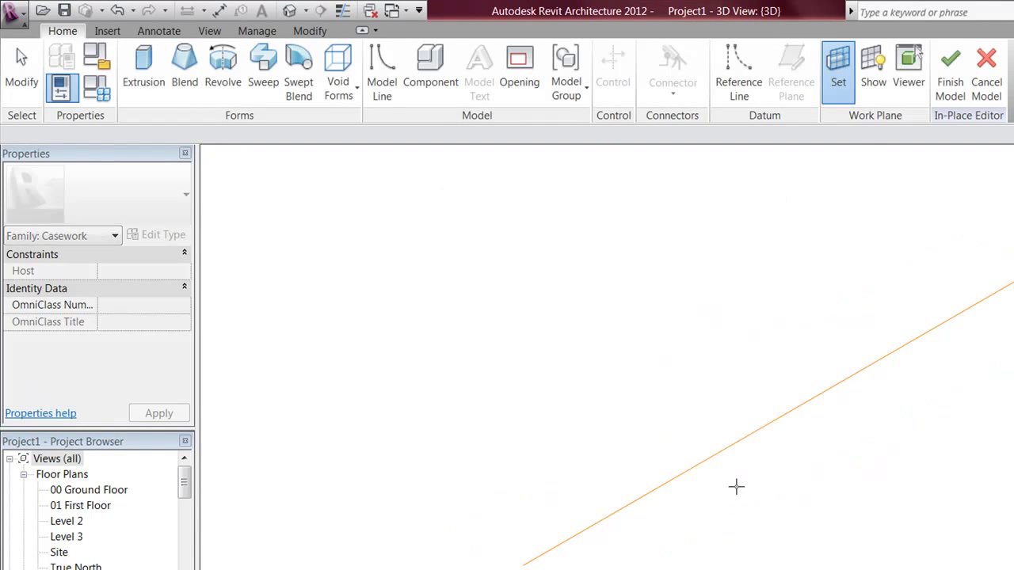
pyautogui.press('Tab')
pyautogui.click(756, 435)
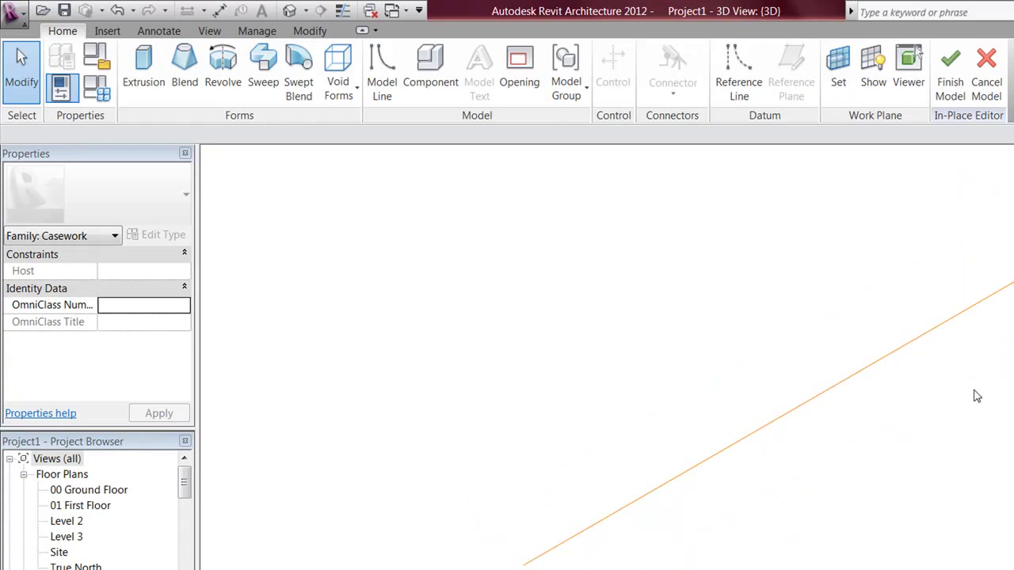
# Step: Show the active work plane and orient the 3D view to its Right side
pyautogui.moveTo(992, 402); pyautogui.dragTo(883, 439, button='middle')
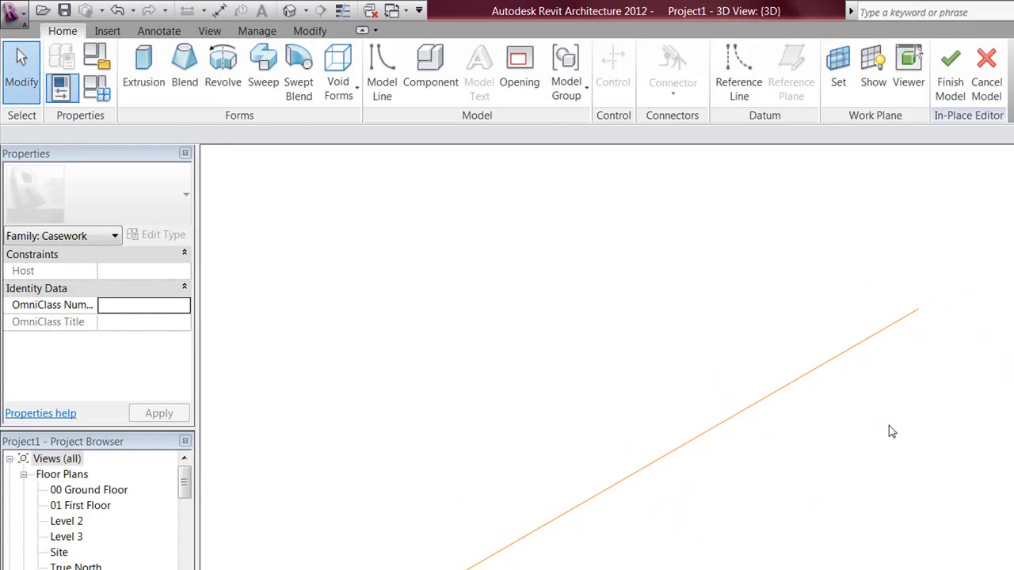
pyautogui.click(872, 68)
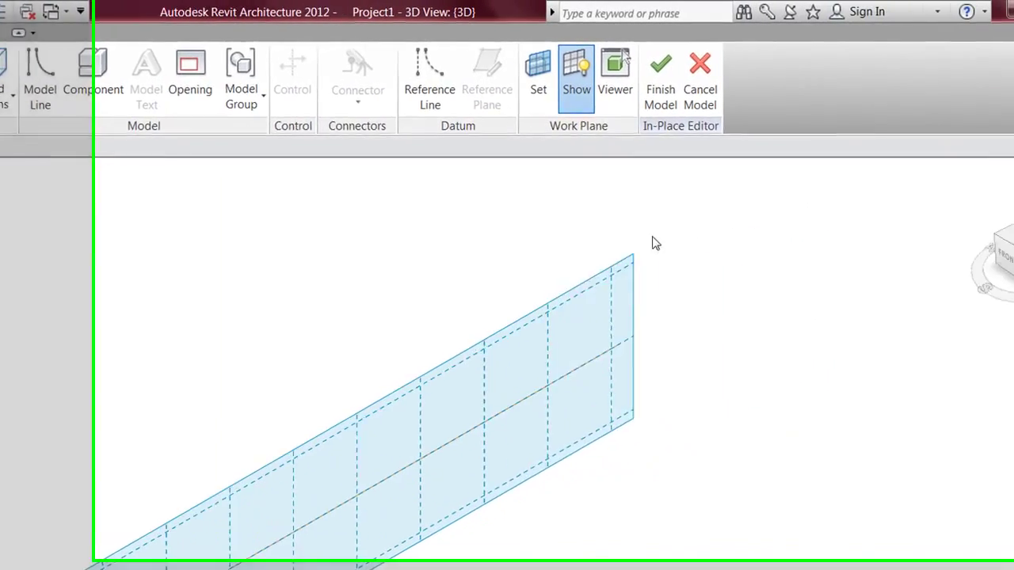
pyautogui.moveTo(992, 201); pyautogui.dragTo(941, 239, button='middle')
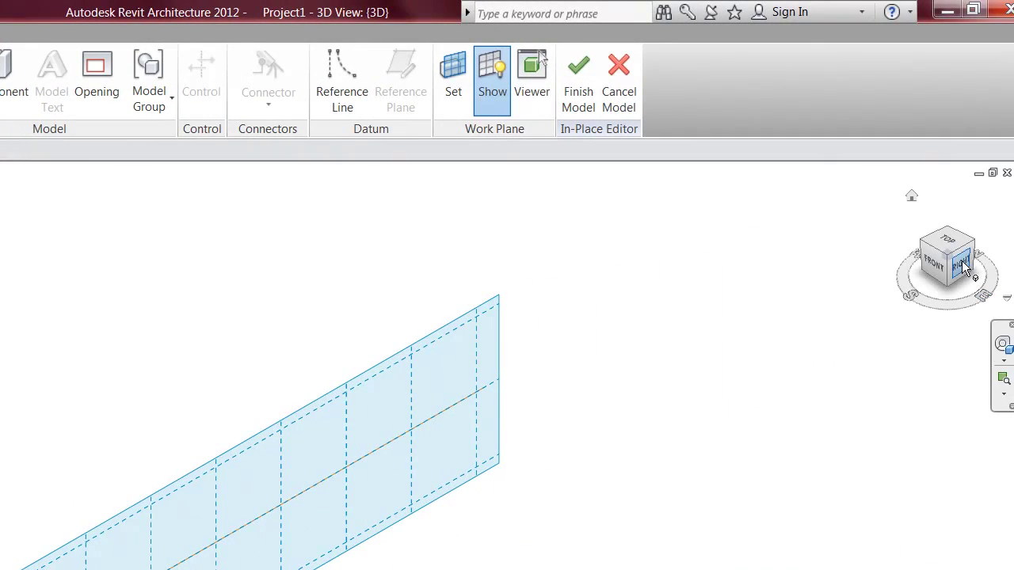
pyautogui.click(965, 269)
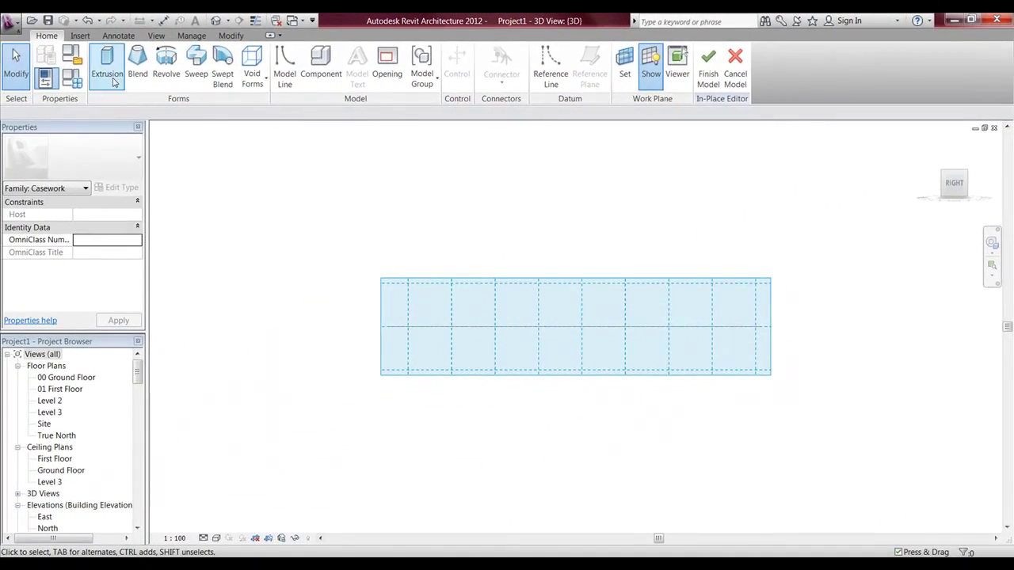
# Step: Start an extrusion sketch on the reference line's work plane and turn on Thin Lines
pyautogui.click(109, 63)
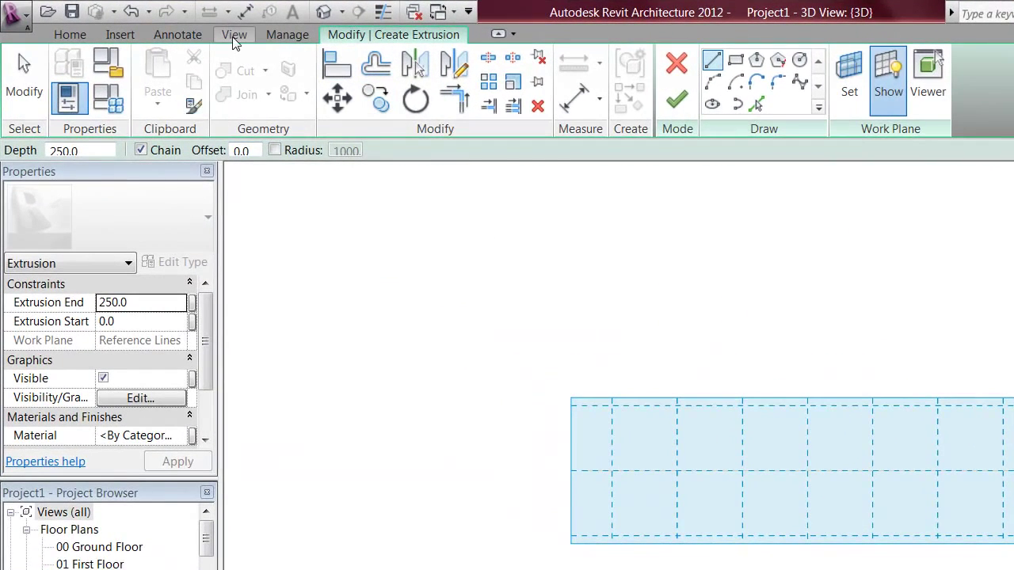
pyautogui.click(235, 35)
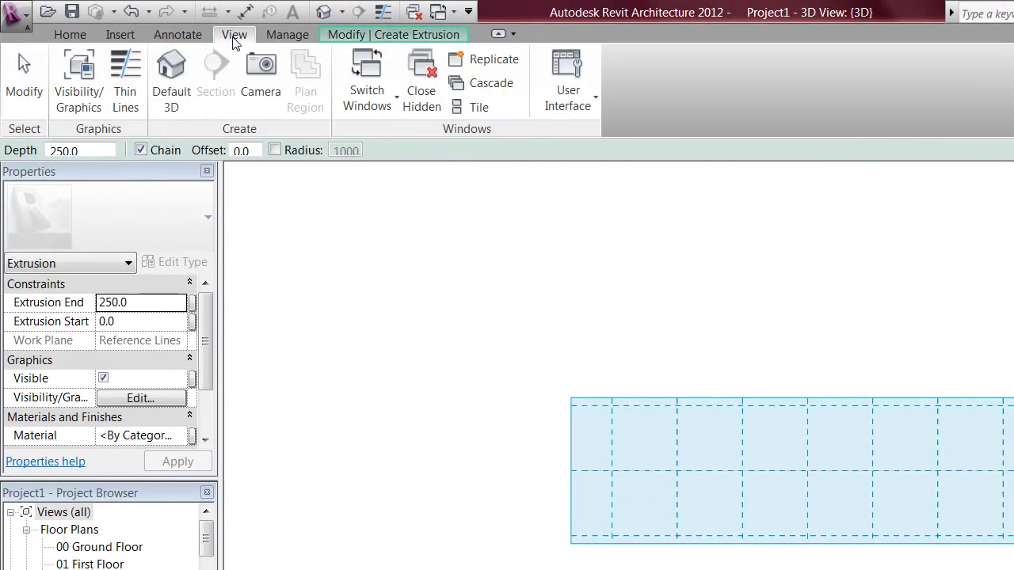
pyautogui.click(125, 95)
pyautogui.click(401, 37)
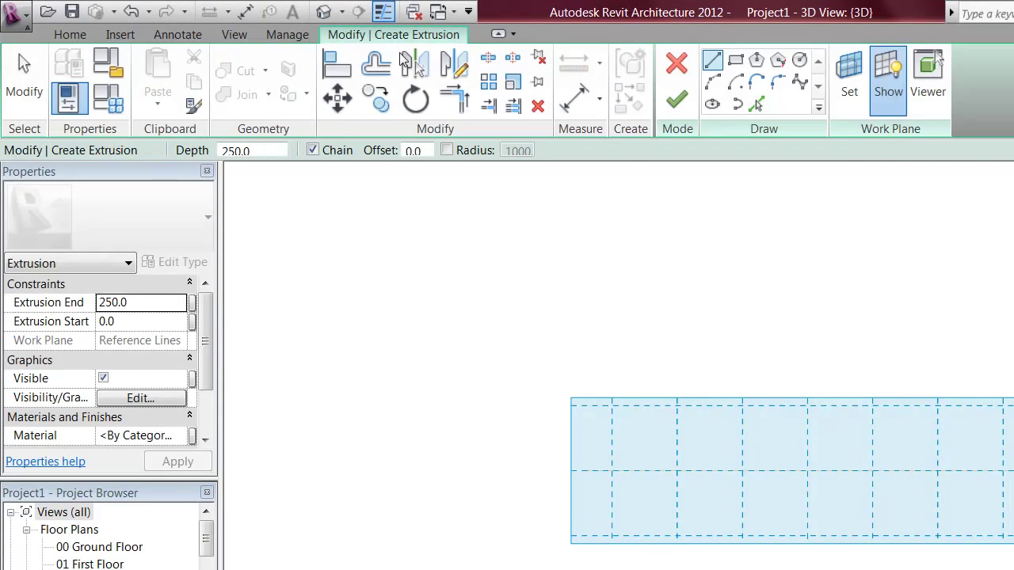
# Step: Sketch a rectangle about 1580 wide and 680 high up from the work plane grid's lower-right intersection
pyautogui.click(735, 62)
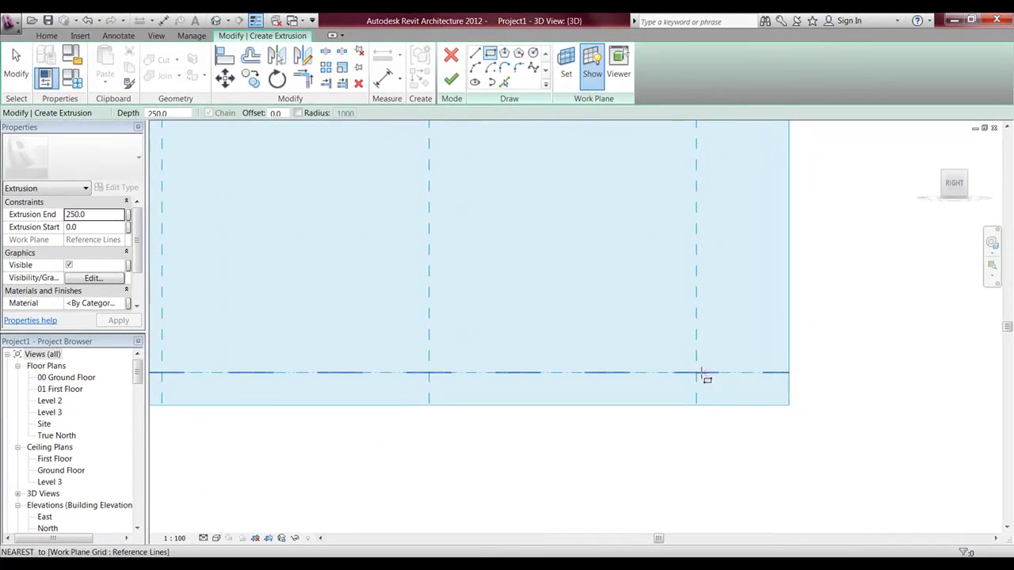
pyautogui.click(694, 372)
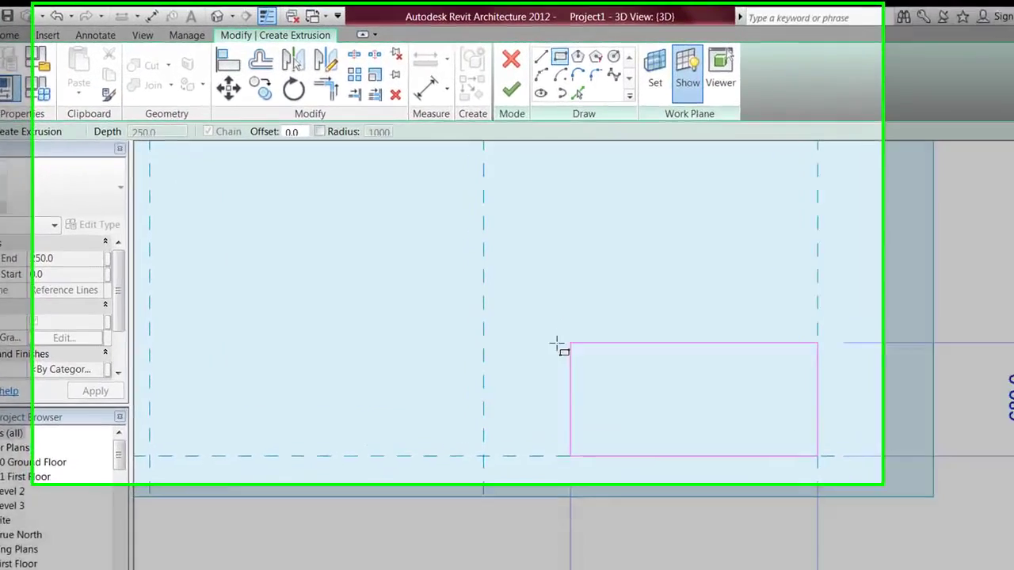
pyautogui.click(485, 283)
# Step: Set the sketched rectangle's height to 215 and its width to 440
pyautogui.click(954, 477)
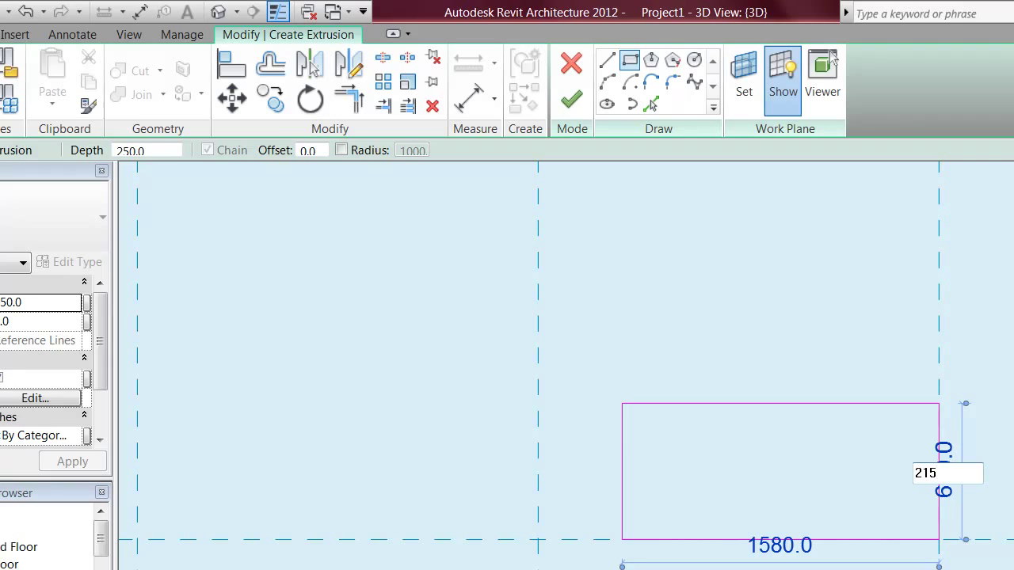
pyautogui.write('215')
pyautogui.press('Return')
pyautogui.click(789, 456)
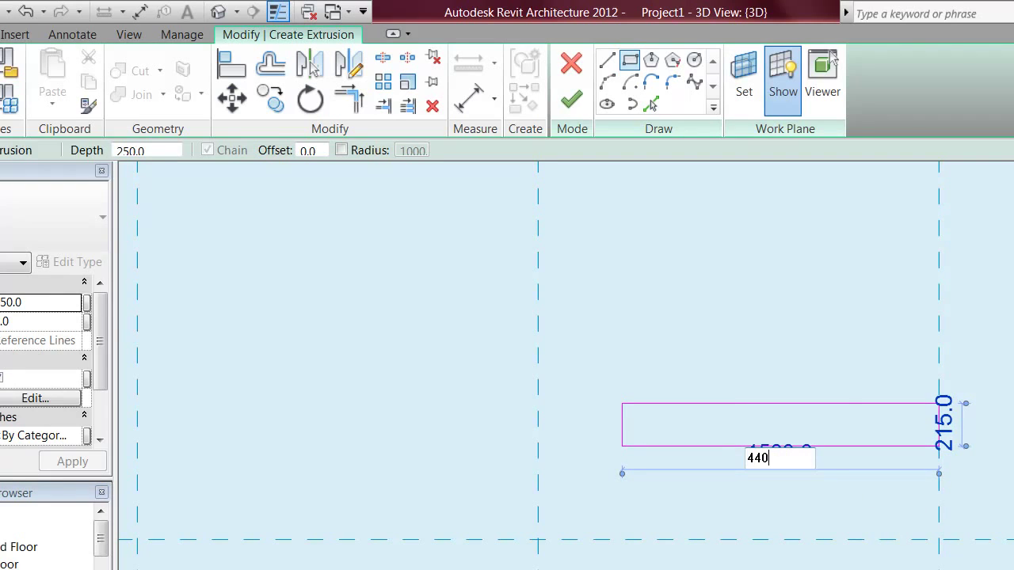
pyautogui.write('440')
pyautogui.press('Return')
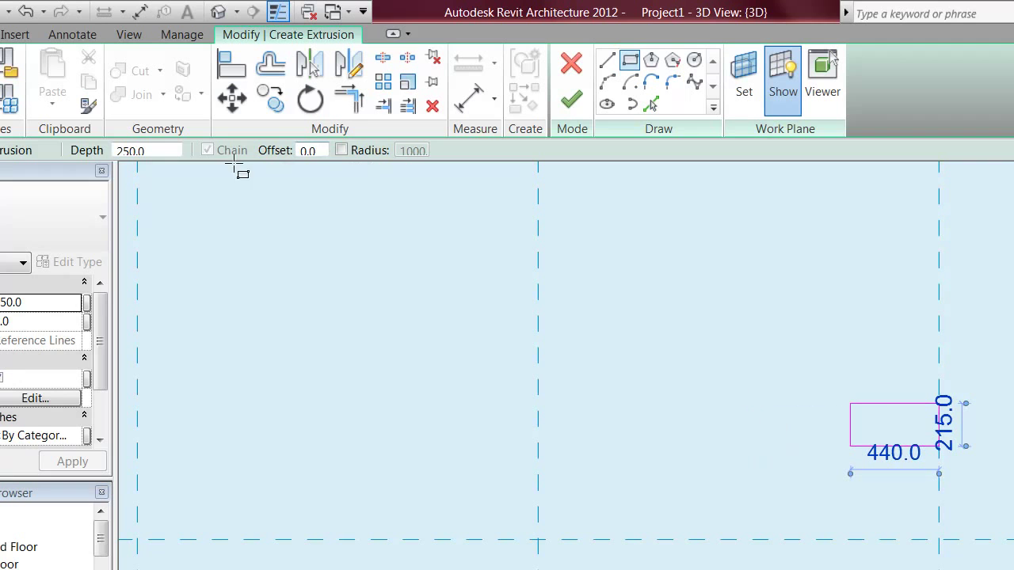
# Step: Move the whole rectangle straight down so its lower-right corner sits on the grid's lower-right intersection
pyautogui.click(232, 98)
pyautogui.moveTo(841, 390); pyautogui.dragTo(988, 489)
pyautogui.press('Return')
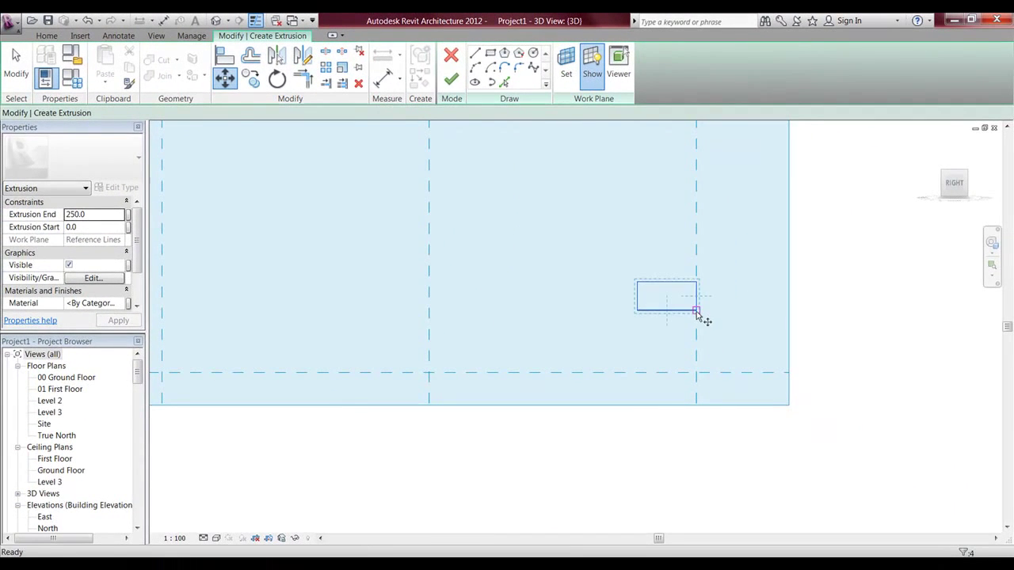
pyautogui.click(696, 311)
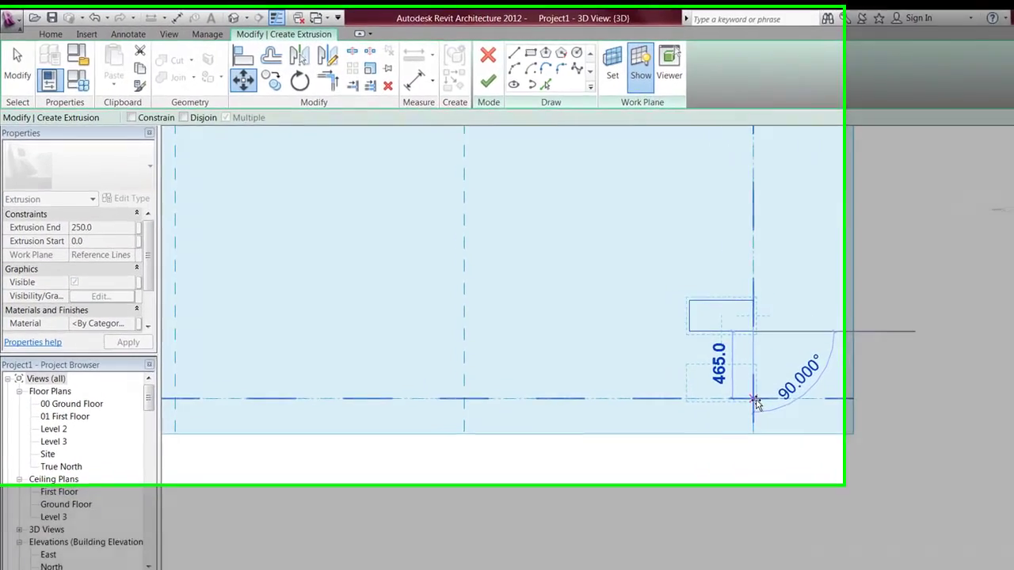
pyautogui.click(698, 372)
# Step: Copy the rectangle 450 to the left along the lower horizontal grid line with multiple copies enabled
pyautogui.click(328, 85)
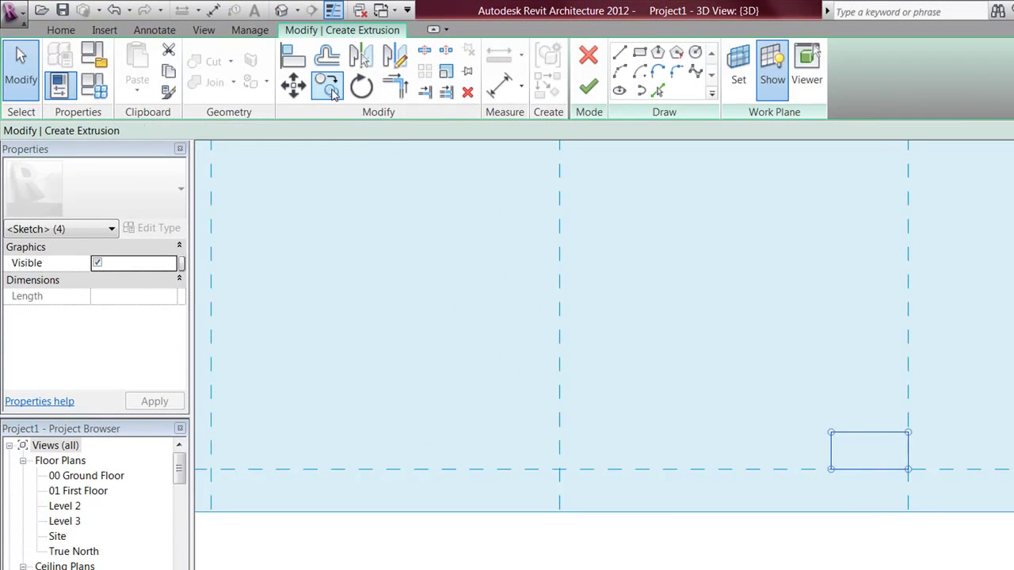
pyautogui.scroll(3, 910, 483)
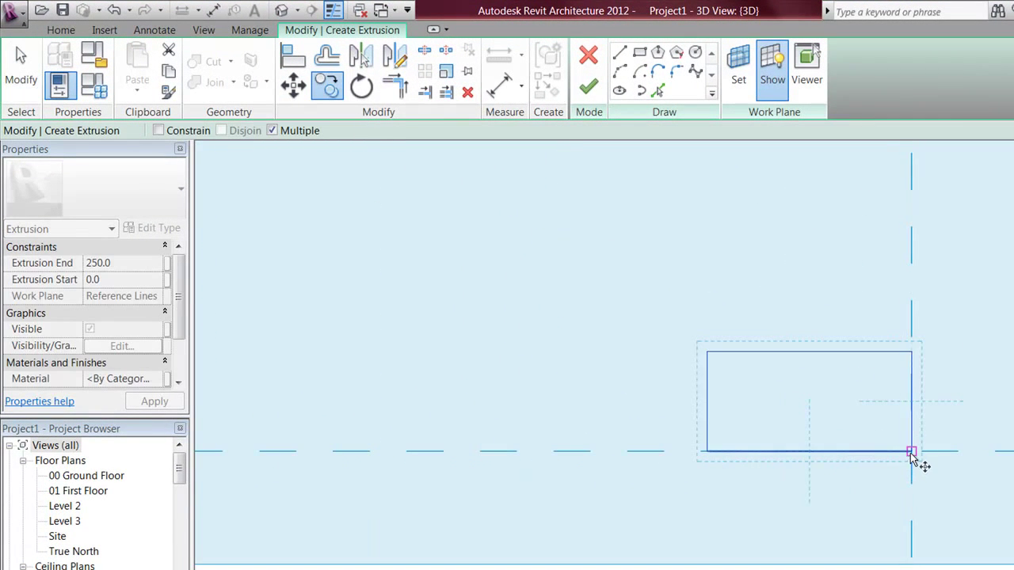
pyautogui.click(911, 452)
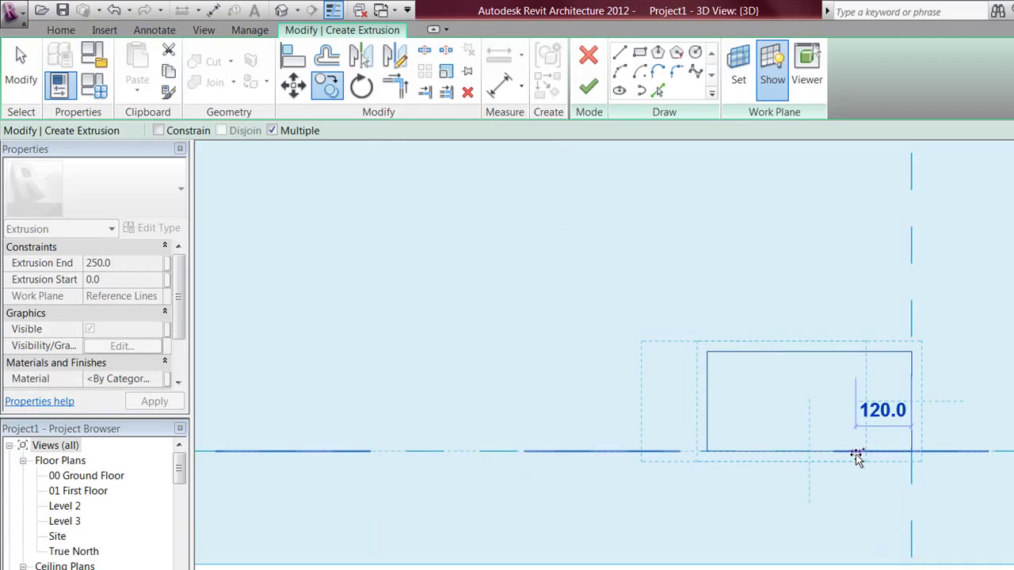
pyautogui.write('45')
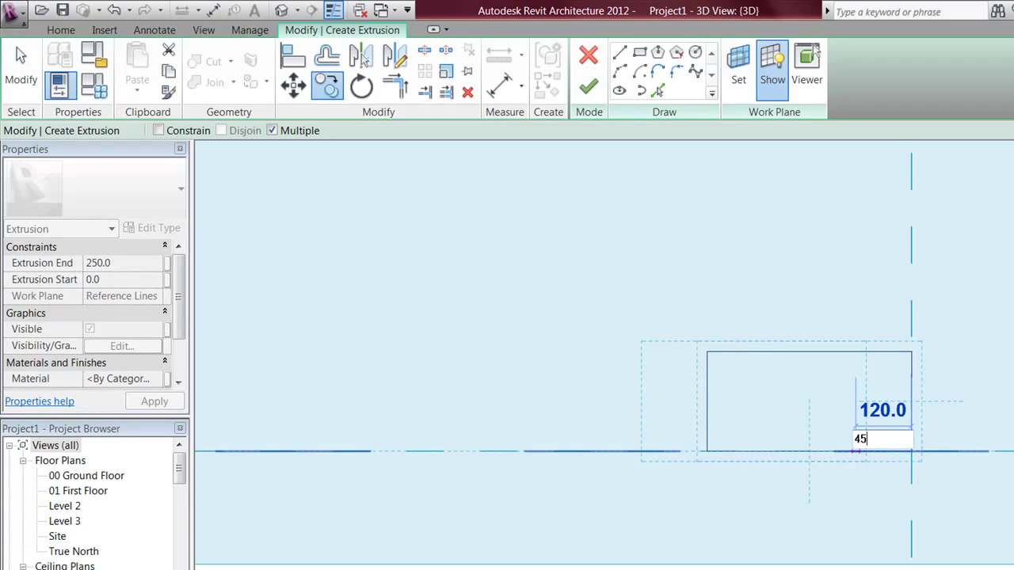
pyautogui.write('0')
pyautogui.press('Return')
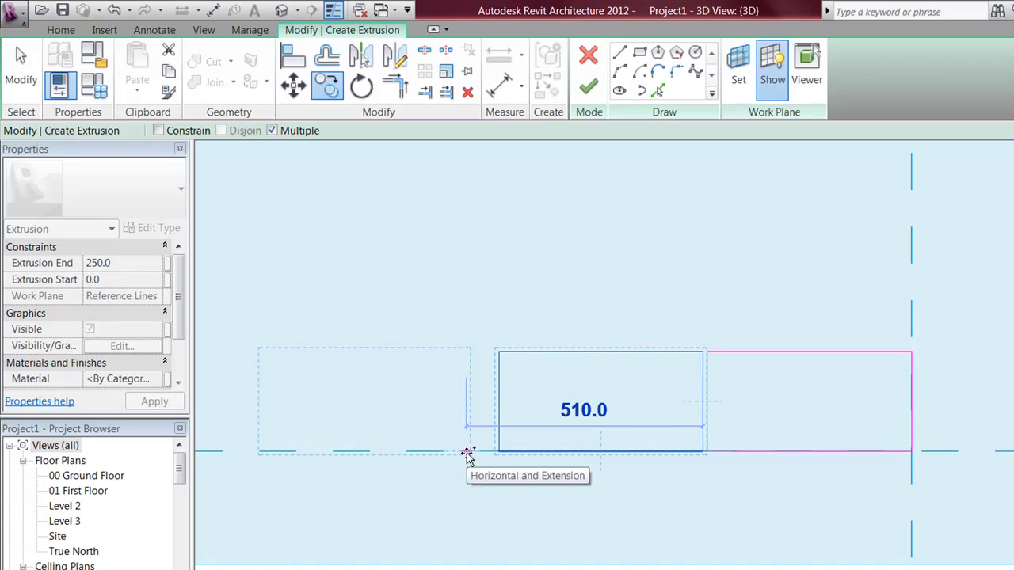
# Step: Place another rectangle copy 450 left of the previous one and end the Copy command
pyautogui.write('45')
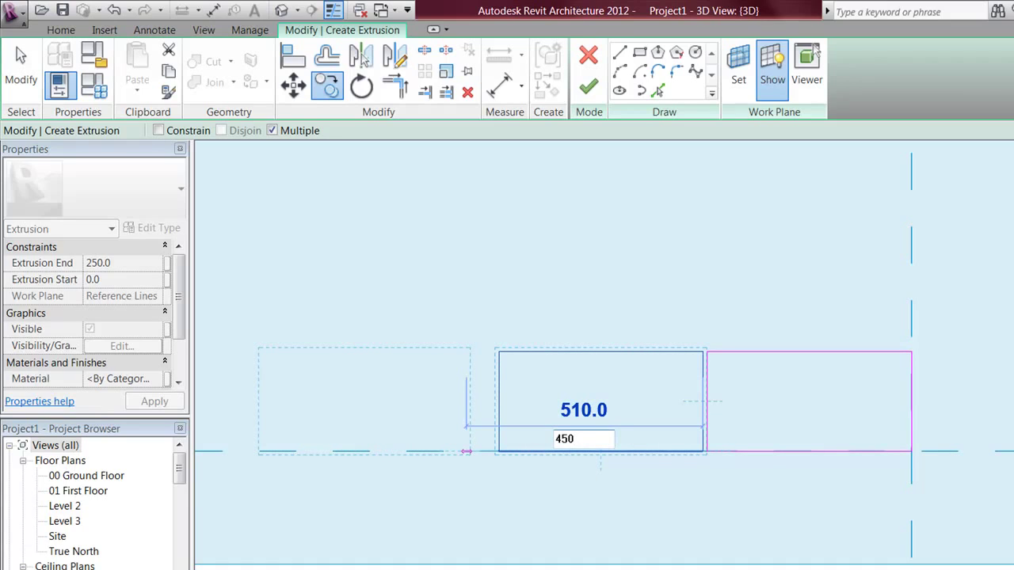
pyautogui.write('0')
pyautogui.press('Return')
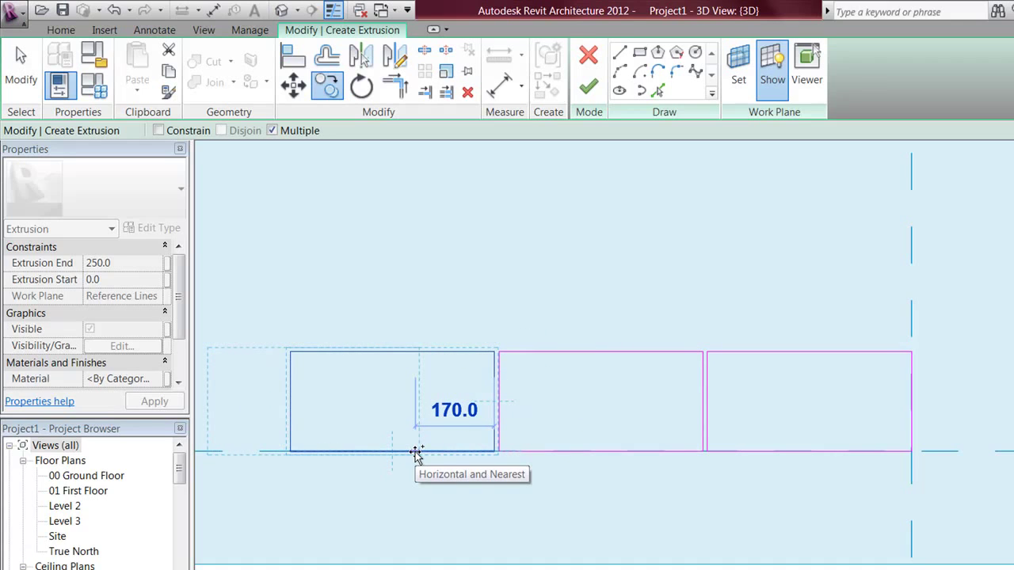
pyautogui.press('Escape')
pyautogui.press('Escape')
# Step: Select the two leftmost rectangles and place two copies of the pair to the left, extending the row at the same spacing
pyautogui.moveTo(273, 310)
pyautogui.mouseDown()
pyautogui.moveTo(887, 511)
pyautogui.moveTo(940, 507)
pyautogui.moveTo(708, 502)
pyautogui.mouseUp()
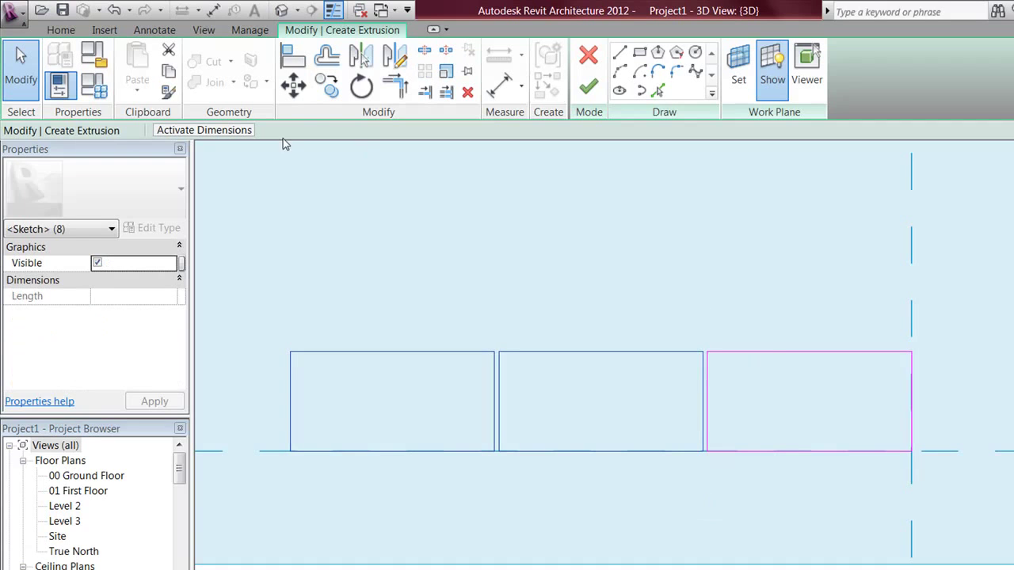
pyautogui.click(331, 88)
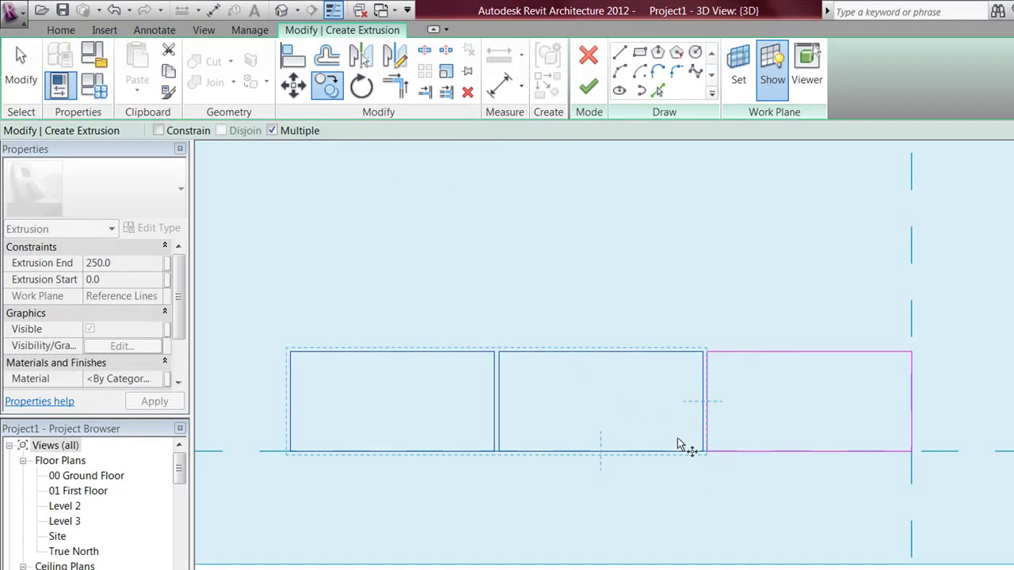
pyautogui.click(707, 453)
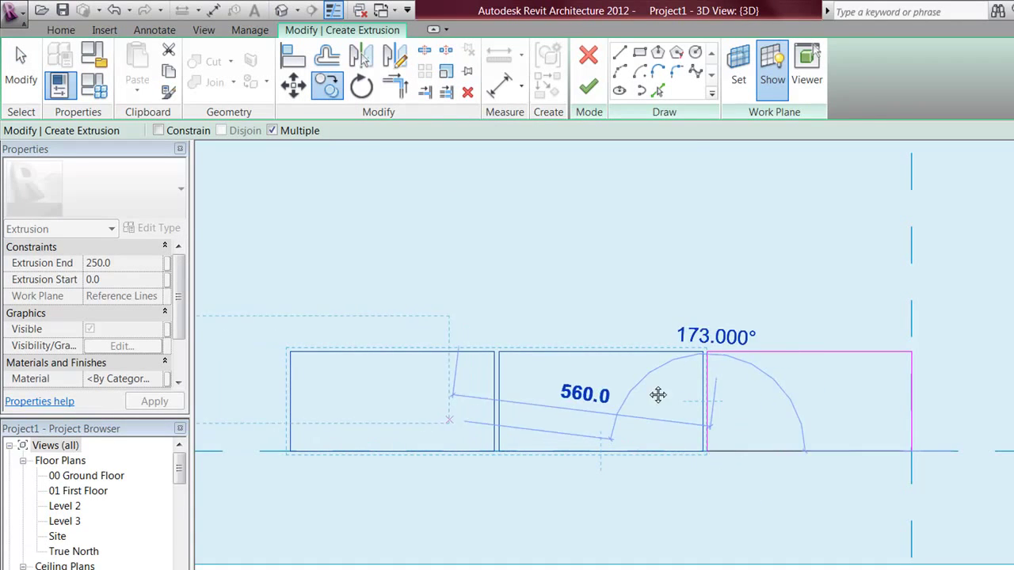
pyautogui.click(528, 414)
pyautogui.moveTo(441, 392); pyautogui.dragTo(991, 389, button='middle')
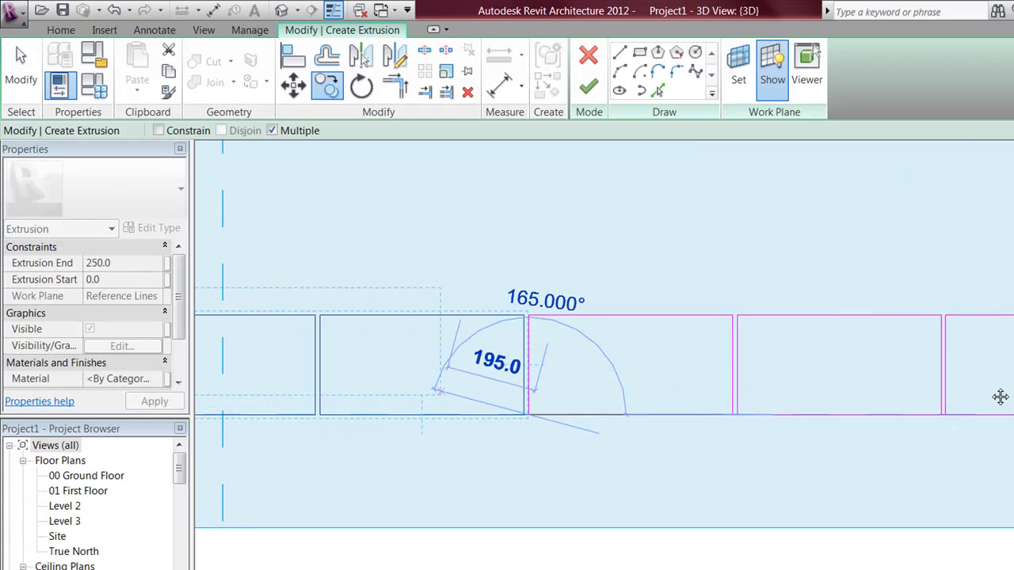
pyautogui.click(660, 410)
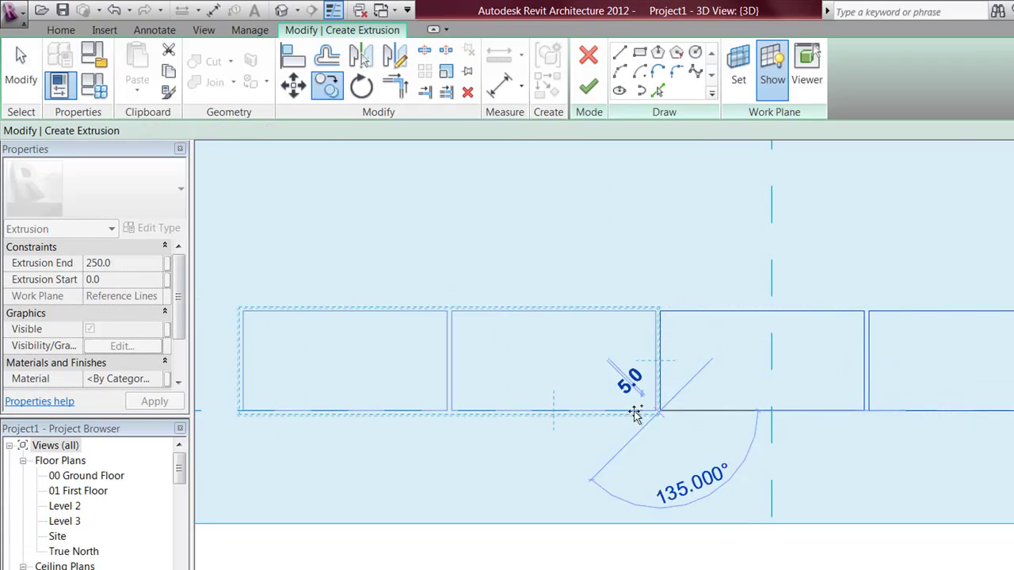
pyautogui.press('Escape')
pyautogui.press('Escape')
# Step: Delete the leftmost rectangle of the row
pyautogui.moveTo(227, 285)
pyautogui.mouseDown()
pyautogui.moveTo(445, 401)
pyautogui.moveTo(452, 427)
pyautogui.mouseUp()
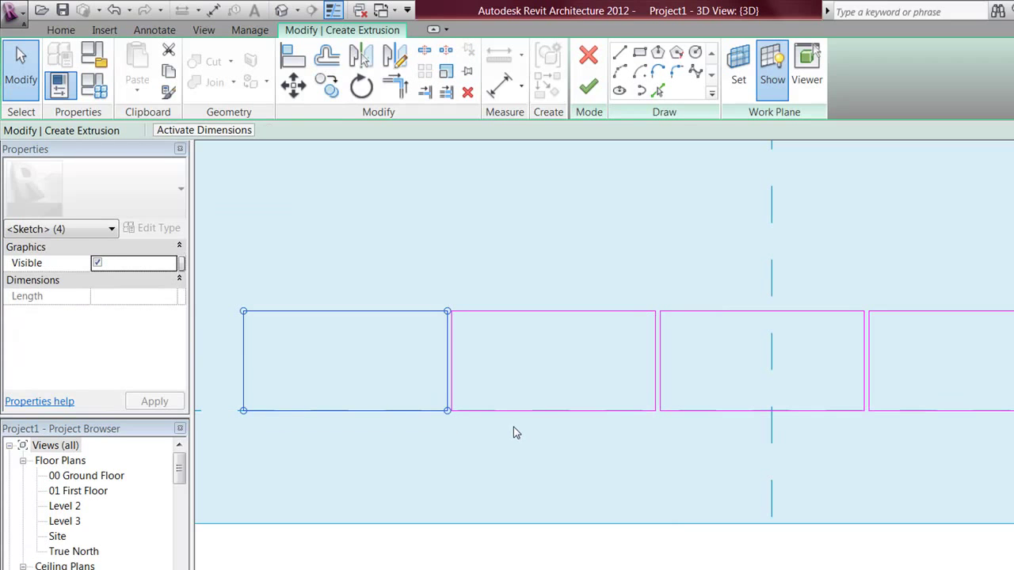
pyautogui.press('Delete')
pyautogui.scroll(-2, 536, 370)
pyautogui.moveTo(520, 420)
pyautogui.mouseDown(button='middle')
pyautogui.moveTo(557, 405)
pyautogui.moveTo(513, 413)
pyautogui.mouseUp(button='middle')
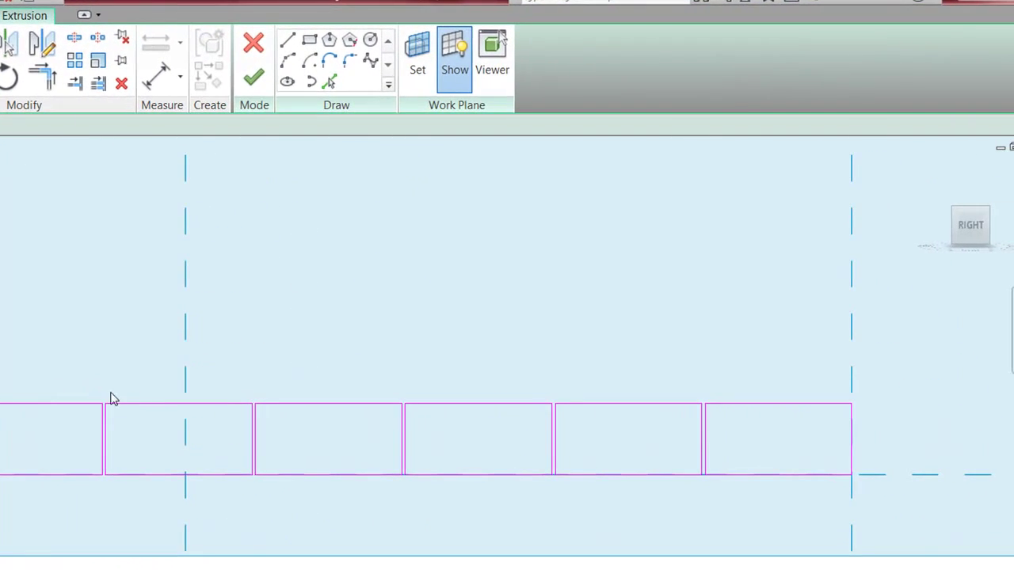
# Step: Copy the row's five right-hand rectangles from the lower-right grid corner to the midpoint of the rightmost rectangle's top edge
pyautogui.scroll(2, 456, 387)
pyautogui.moveTo(103, 400)
pyautogui.mouseDown()
pyautogui.moveTo(571, 525)
pyautogui.moveTo(696, 525)
pyautogui.moveTo(555, 529)
pyautogui.mouseUp()
pyautogui.moveTo(704, 530); pyautogui.dragTo(549, 524, button='middle')
pyautogui.moveTo(556, 529)
pyautogui.mouseDown()
pyautogui.moveTo(961, 515)
pyautogui.moveTo(932, 523)
pyautogui.mouseUp()
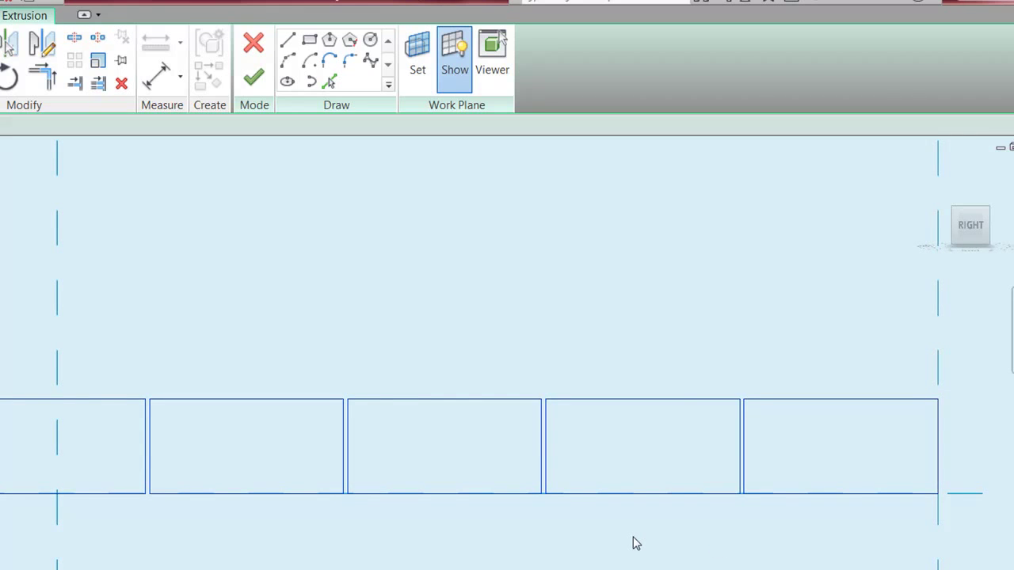
pyautogui.click(937, 495)
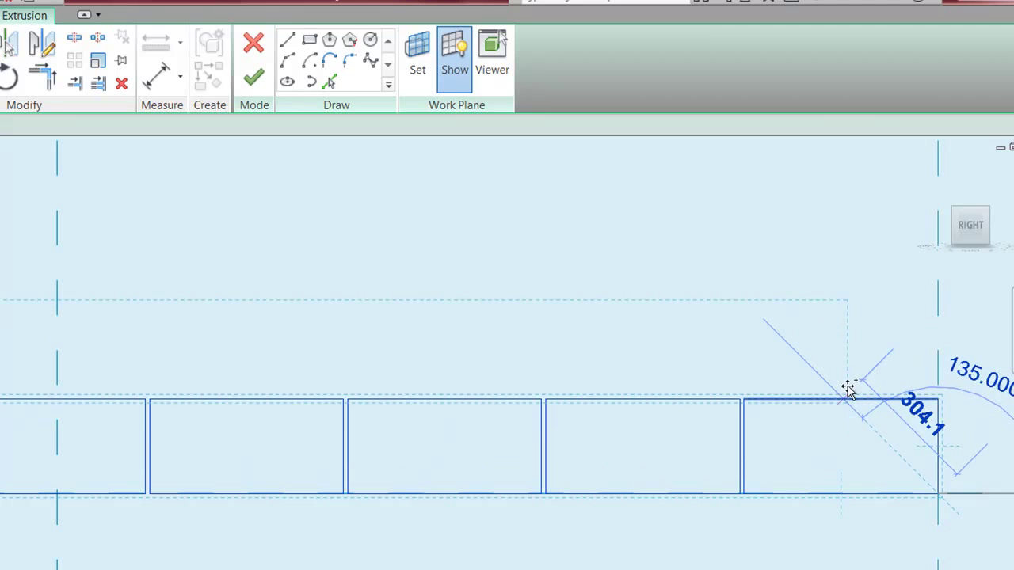
pyautogui.scroll(4, 849, 394)
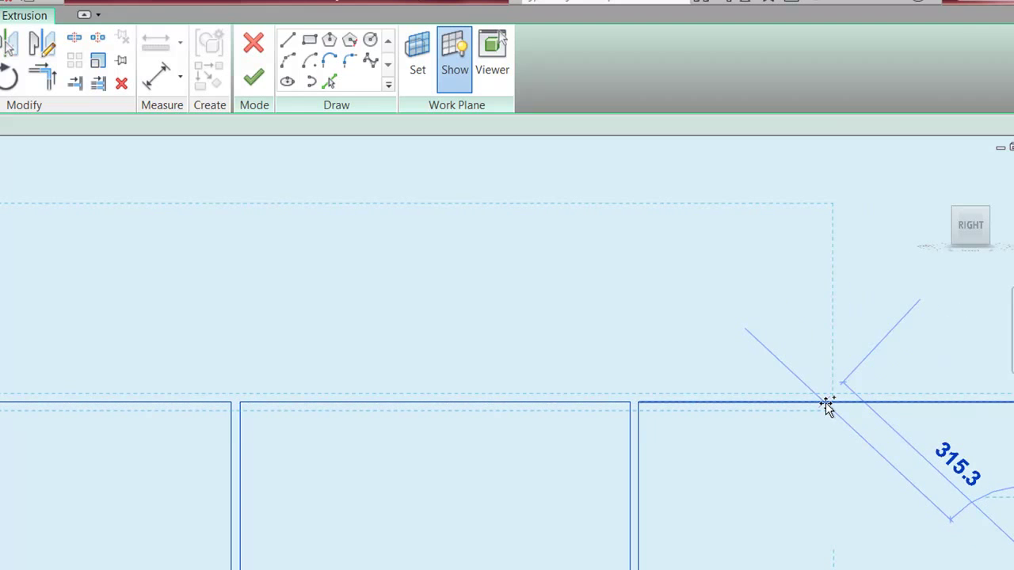
pyautogui.click(826, 404)
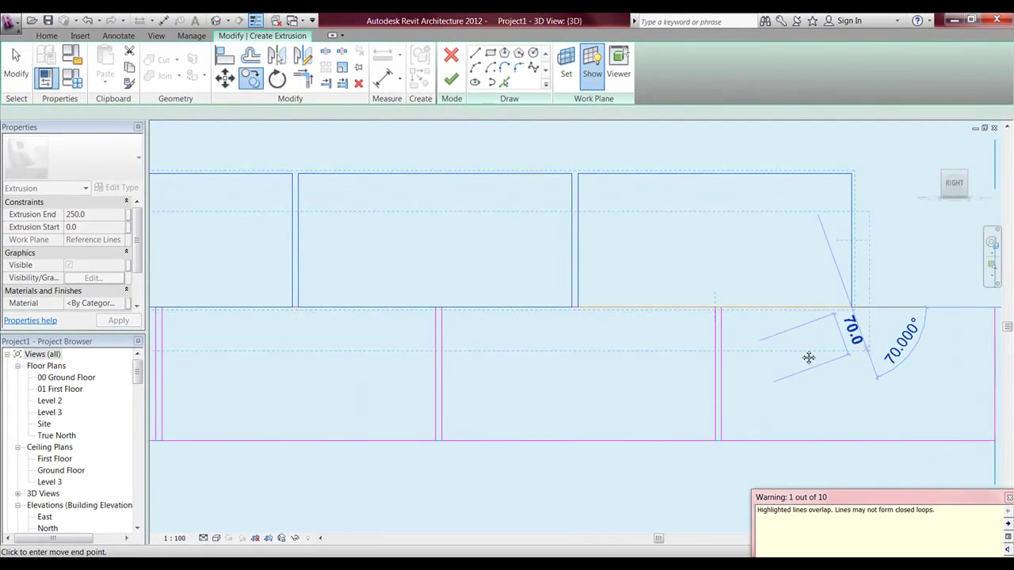
pyautogui.moveTo(808, 357); pyautogui.dragTo(732, 367, button='middle')
# Step: Move the copied upper row straight up to leave a horizontal joint matching the vertical joints between blocks
pyautogui.click(225, 77)
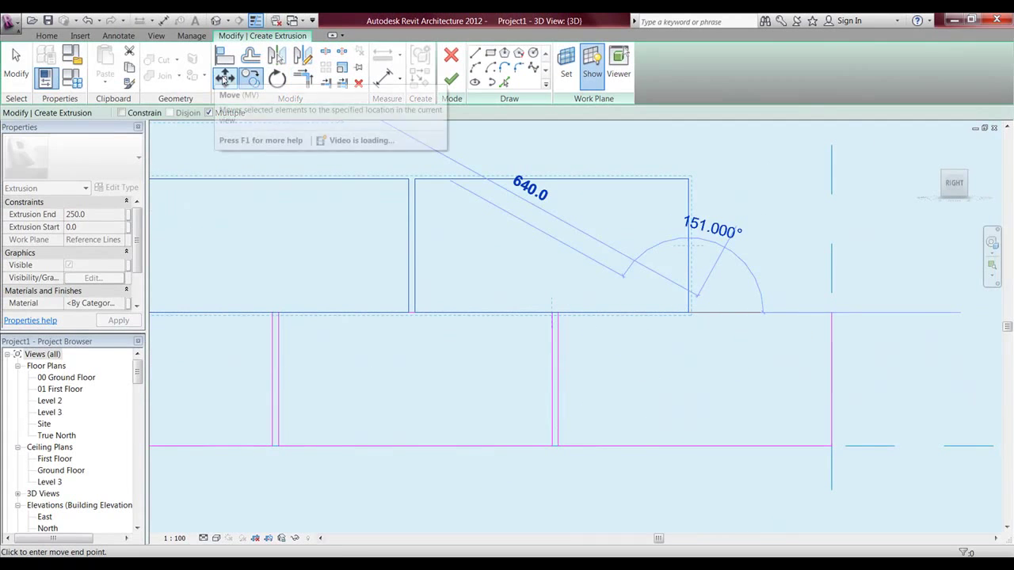
pyautogui.click(728, 298)
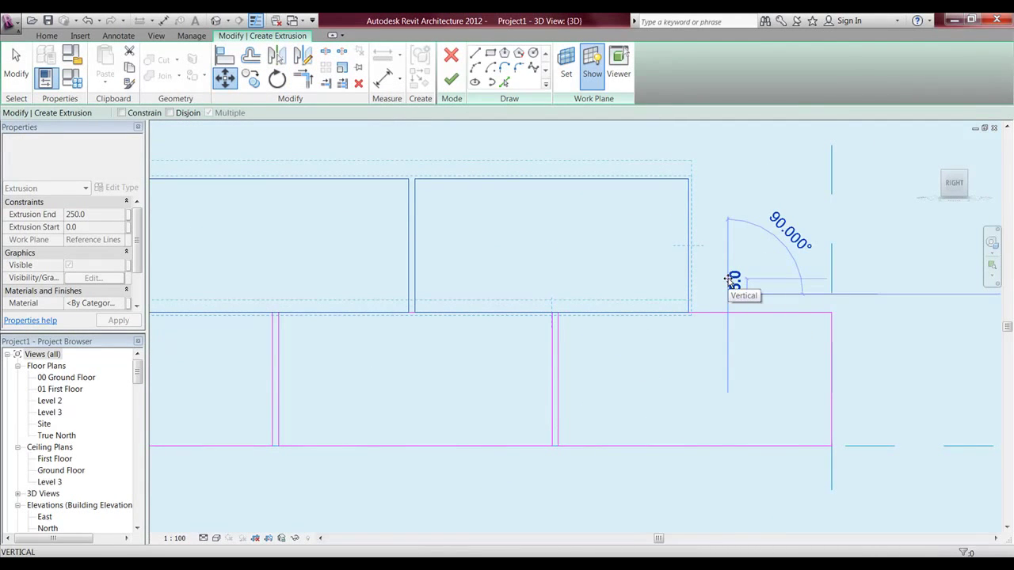
pyautogui.write('10')
pyautogui.press('Return')
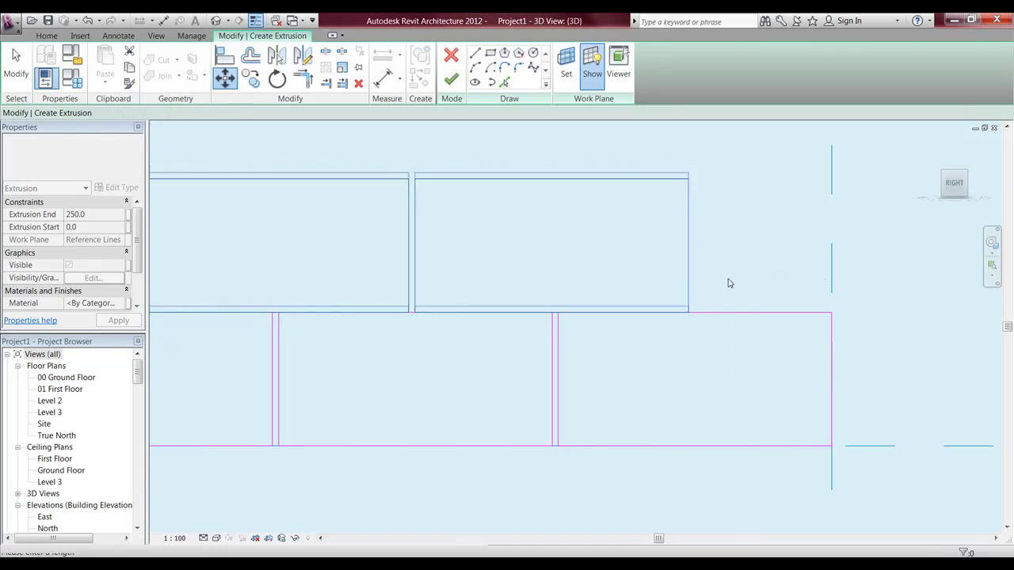
pyautogui.scroll(-5, 827, 363)
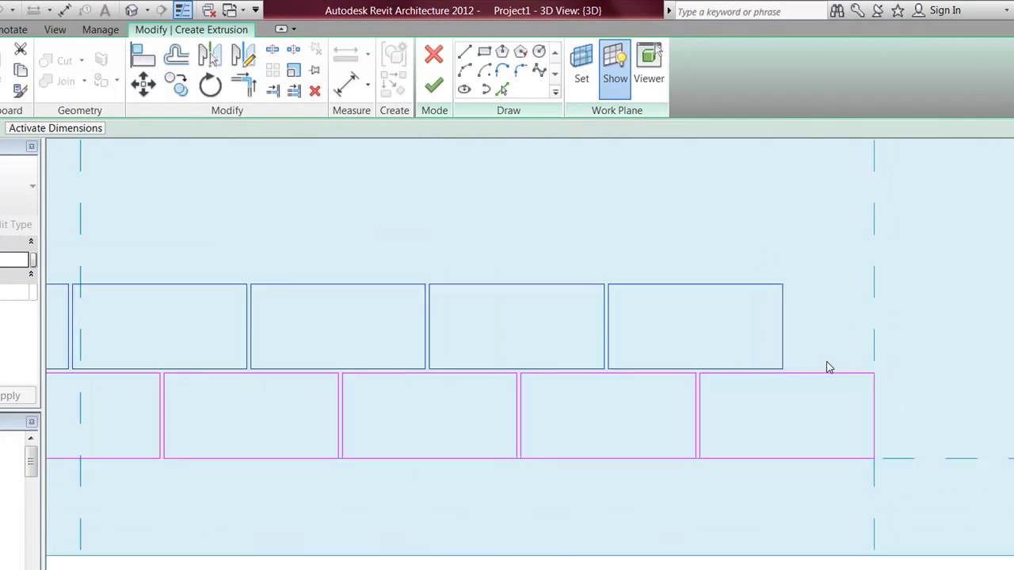
pyautogui.moveTo(818, 342); pyautogui.dragTo(798, 359, button='middle')
pyautogui.scroll(-2, 798, 356)
pyautogui.click(791, 305)
# Step: Copy the upper row's rightmost rectangle one block spacing to the right, using the lower-right corners of neighbouring blocks as reference points
pyautogui.scroll(4, 622, 354)
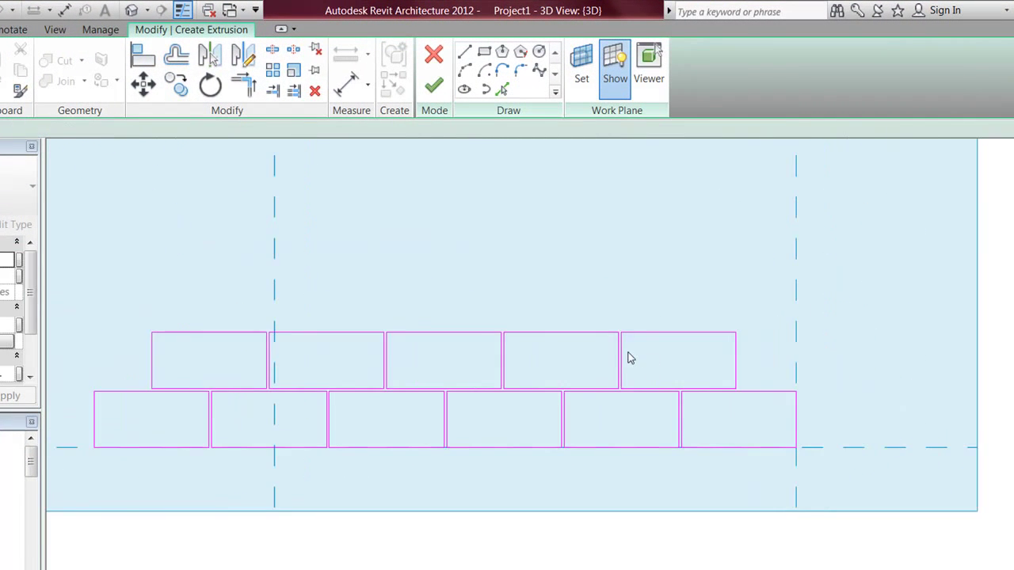
pyautogui.moveTo(588, 304)
pyautogui.mouseDown()
pyautogui.moveTo(658, 396)
pyautogui.moveTo(862, 469)
pyautogui.moveTo(903, 467)
pyautogui.mouseUp()
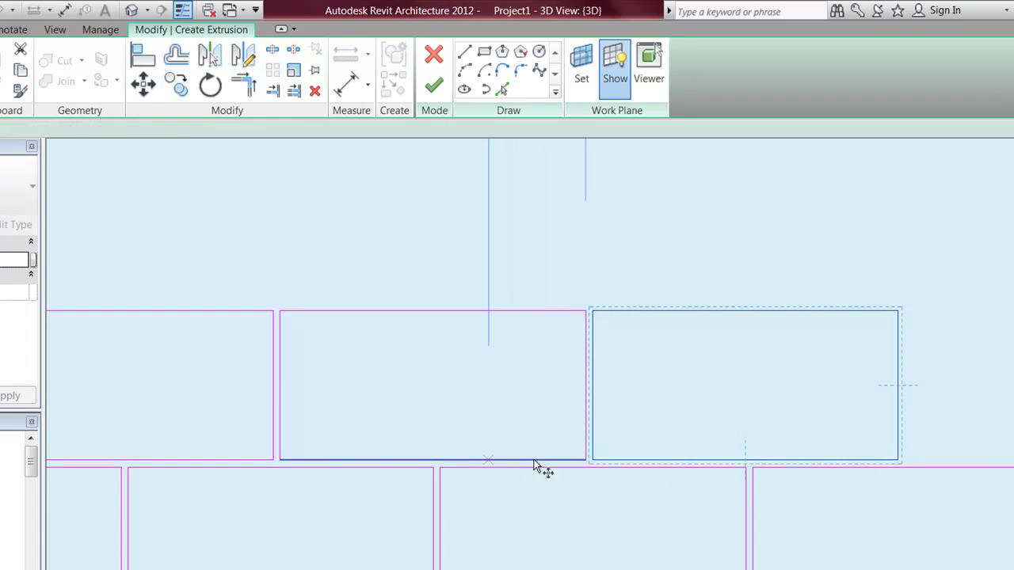
pyautogui.press('c')
pyautogui.press('o')
pyautogui.click(594, 466)
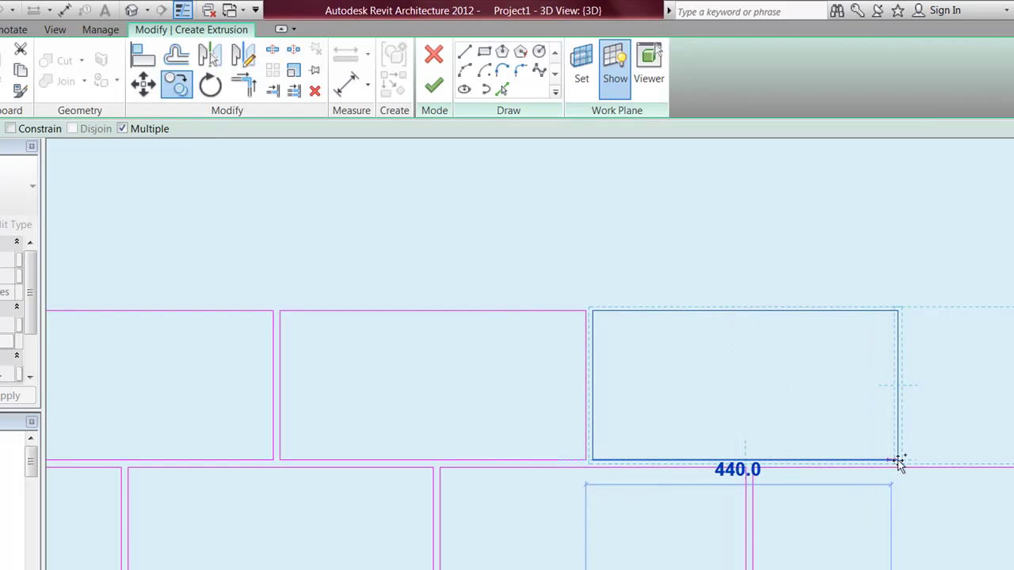
pyautogui.click(899, 462)
pyautogui.moveTo(790, 495); pyautogui.dragTo(880, 495, button='middle')
pyautogui.press('Escape')
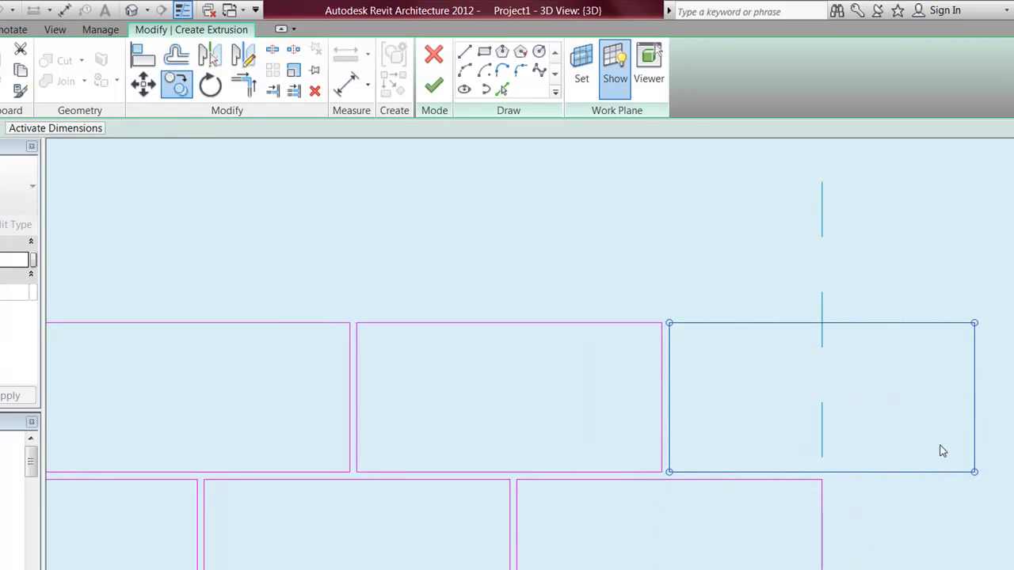
pyautogui.press('Escape')
pyautogui.press('a')
pyautogui.press('l')
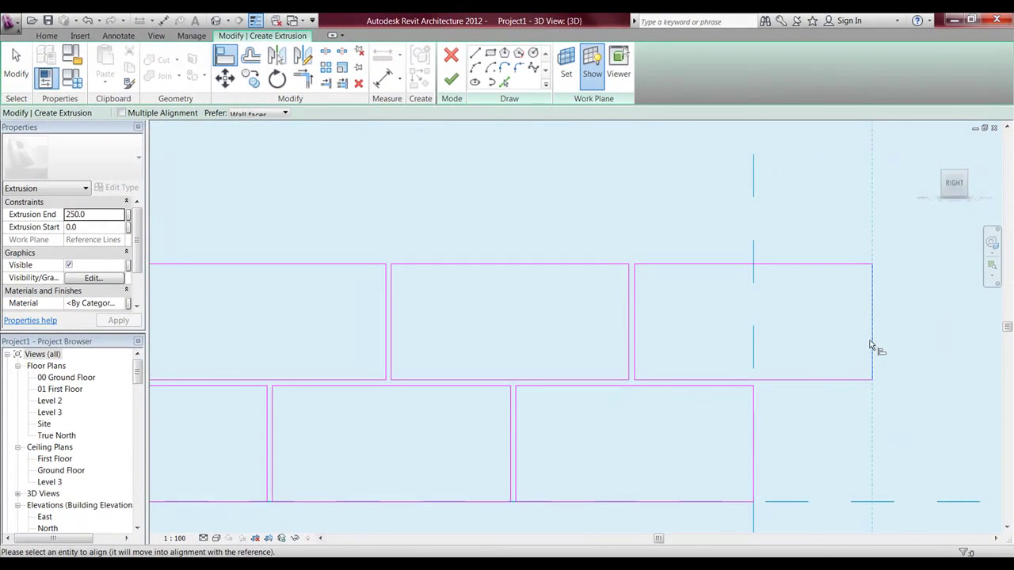
pyautogui.press('Escape')
pyautogui.press('Escape')
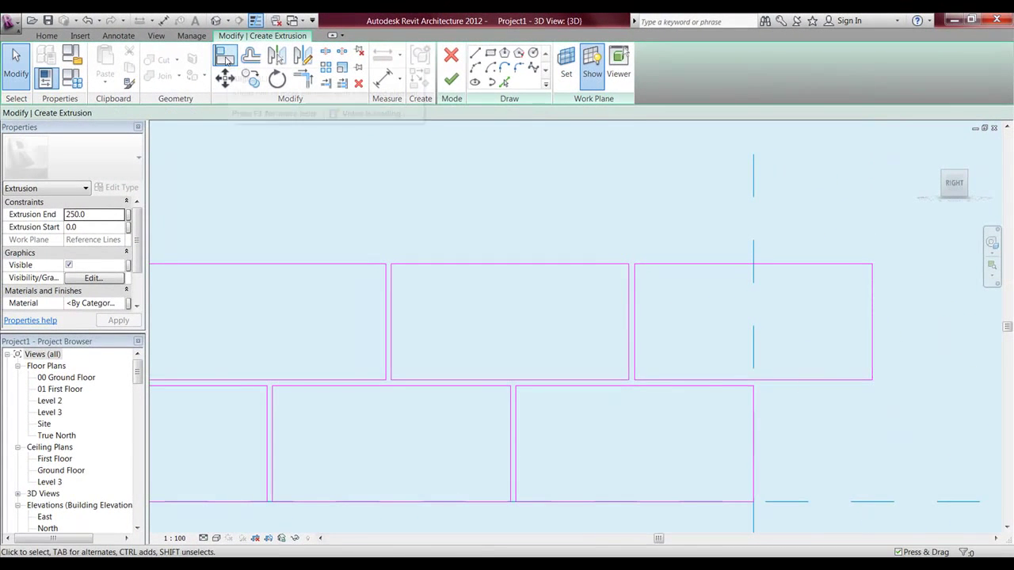
# Step: Align the right edge of the upper row's last rectangle with the right edge of the lower row
pyautogui.press('a')
pyautogui.press('l')
pyautogui.click(754, 459)
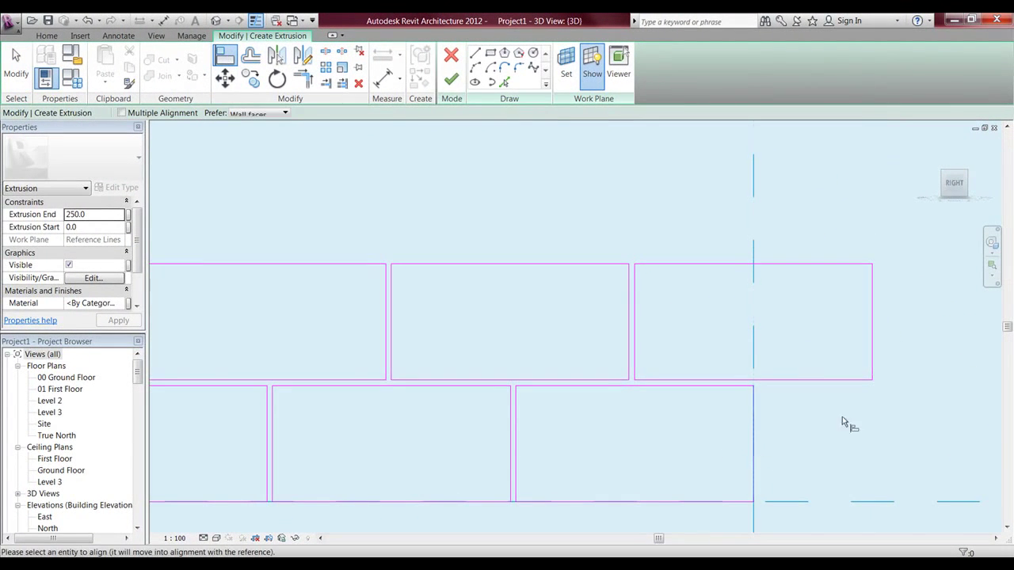
pyautogui.click(872, 324)
pyautogui.scroll(-2, 808, 361)
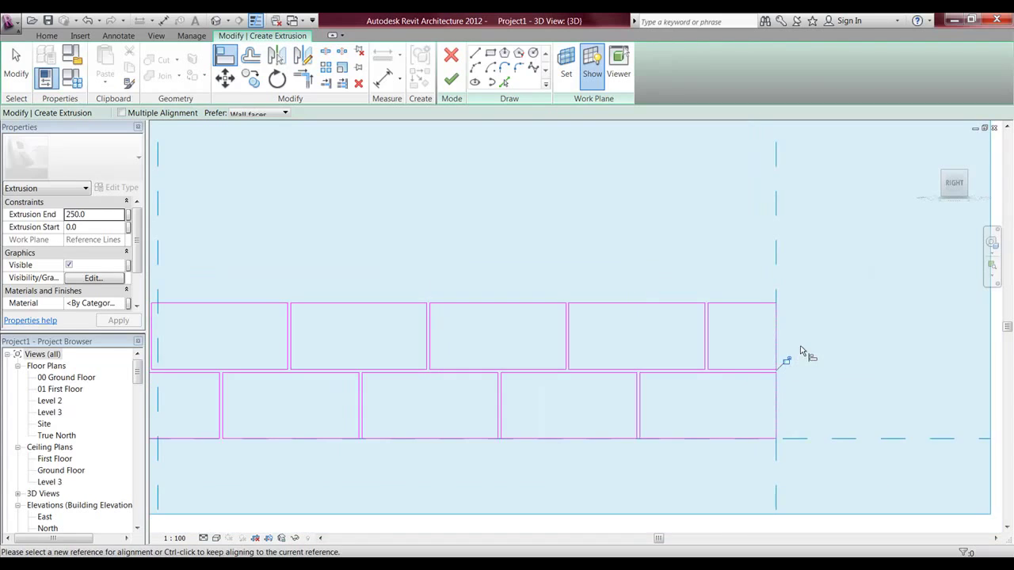
pyautogui.scroll(-2, 803, 351)
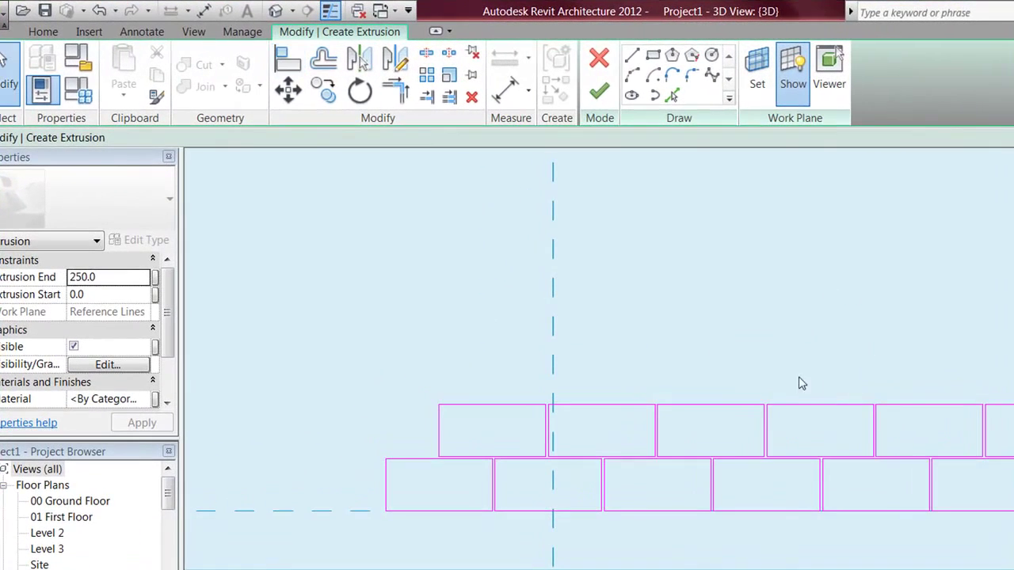
# Step: Finish the extrusion sketch of the two block rows and deselect the resulting solid
pyautogui.click(598, 91)
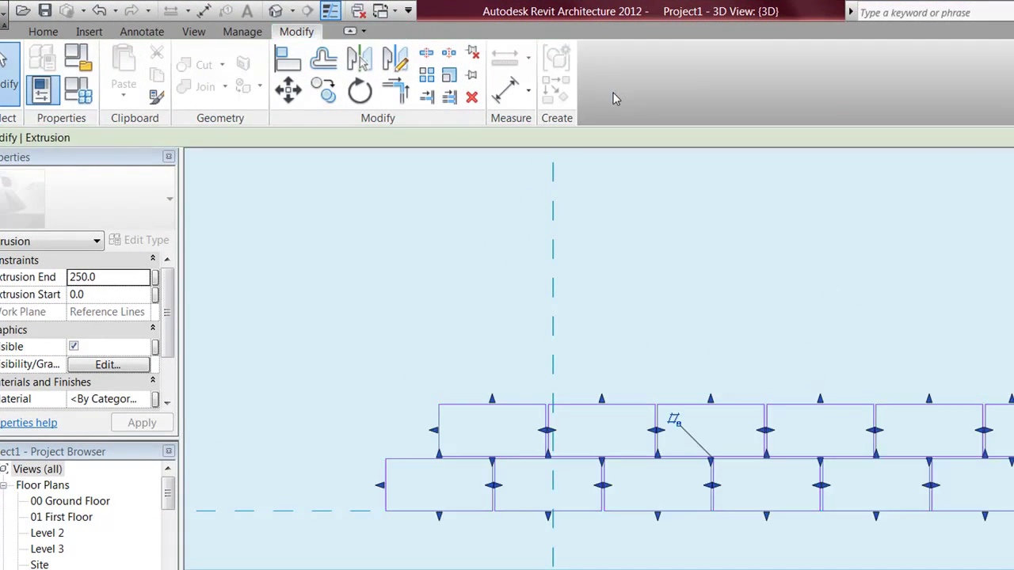
pyautogui.click(807, 272)
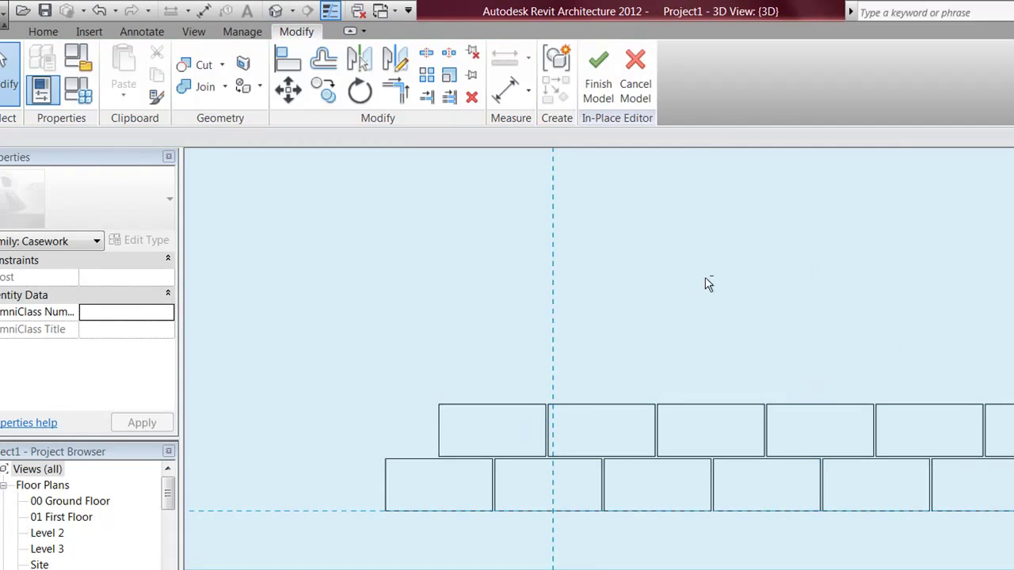
pyautogui.keyDown('shift'); pyautogui.moveTo(706, 283); pyautogui.dragTo(595, 362, button='middle'); pyautogui.keyUp('shift')
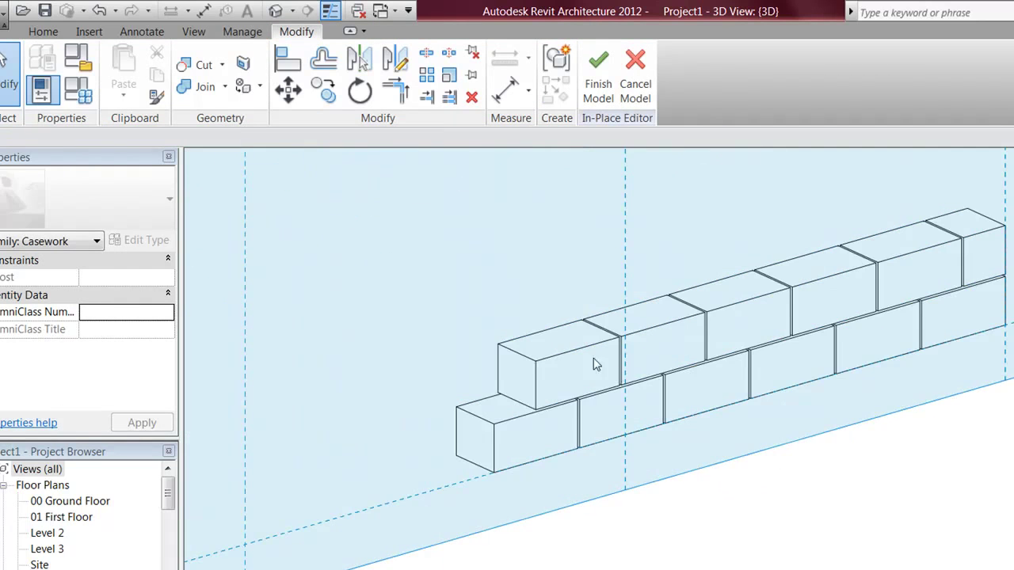
# Step: Select the block extrusion and examine its thickness in the top view
pyautogui.click(708, 361)
pyautogui.keyDown('shift'); pyautogui.moveTo(708, 362); pyautogui.dragTo(714, 405, button='middle'); pyautogui.keyUp('shift')
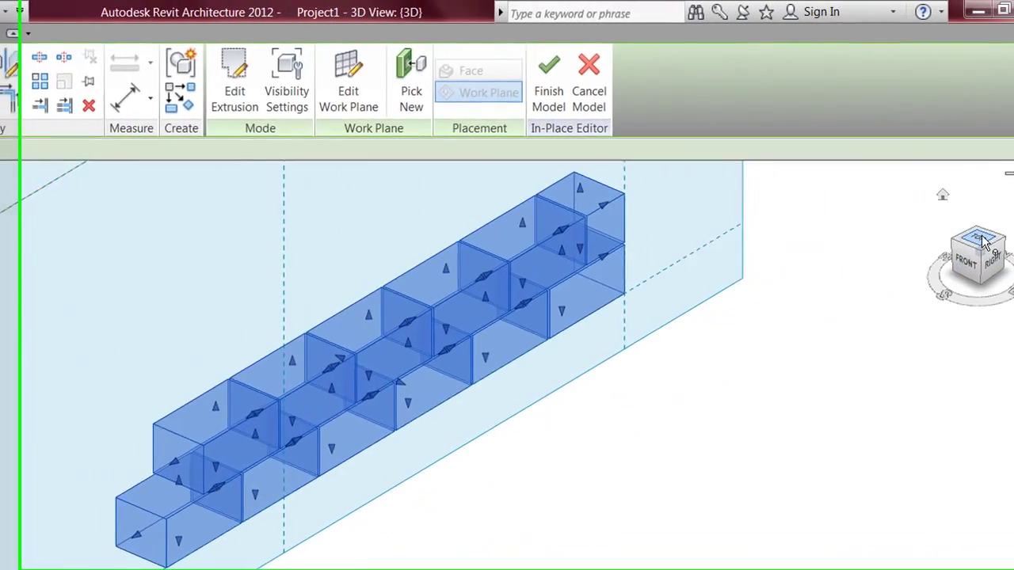
pyautogui.click(982, 241)
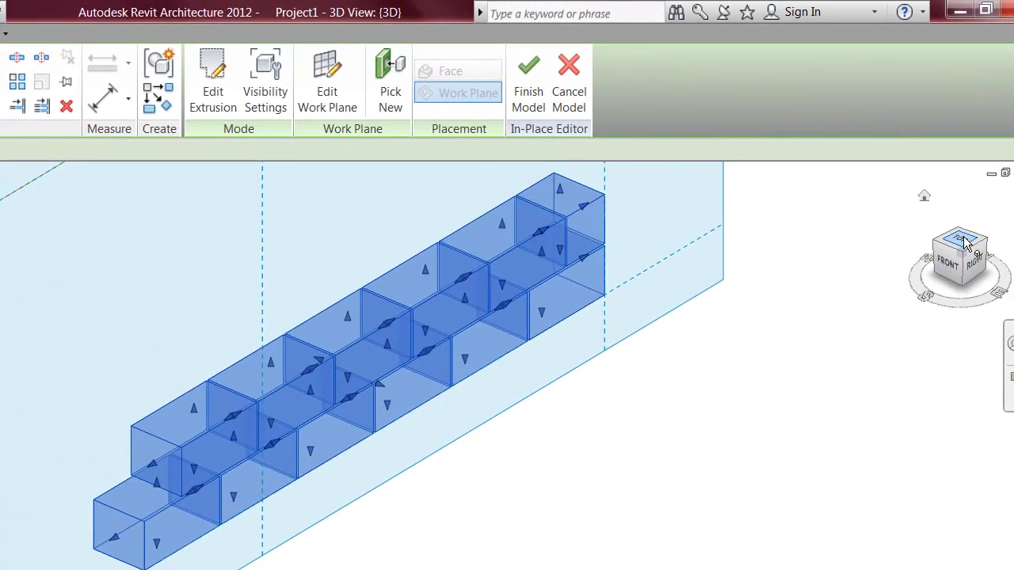
pyautogui.scroll(2, 457, 513)
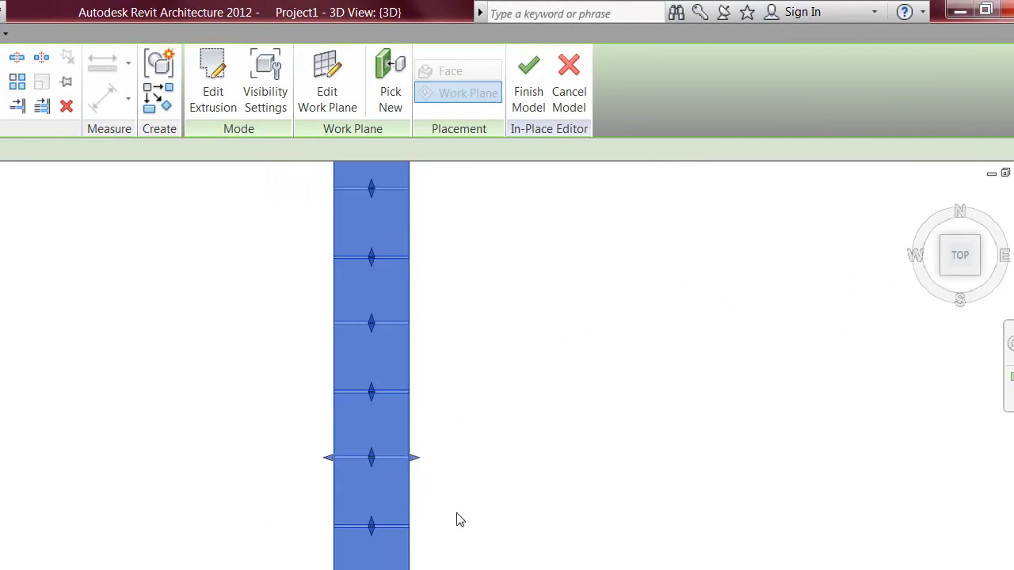
pyautogui.scroll(-5, 454, 478)
pyautogui.moveTo(437, 486); pyautogui.dragTo(385, 496, button='middle')
pyautogui.scroll(1, 368, 516)
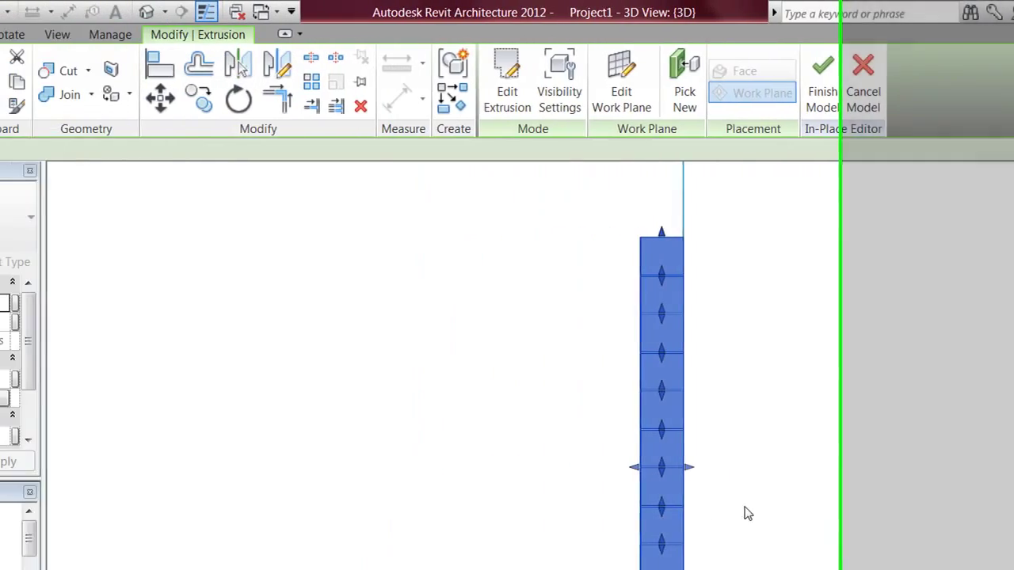
pyautogui.click(455, 510)
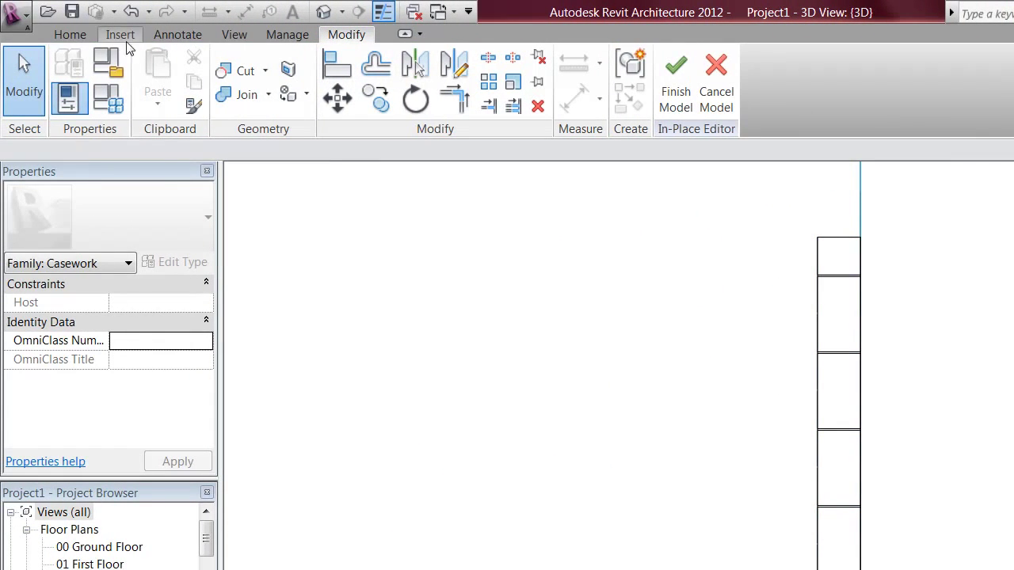
# Step: Finish the in-place model and place an aligned dimension across the block rows' thickness in the top view
pyautogui.click(172, 36)
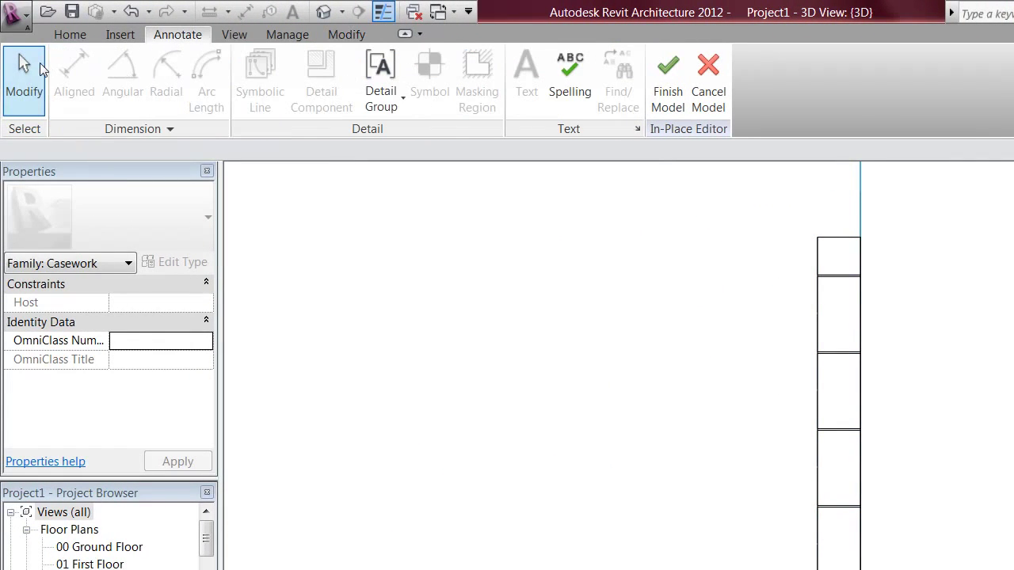
pyautogui.click(657, 87)
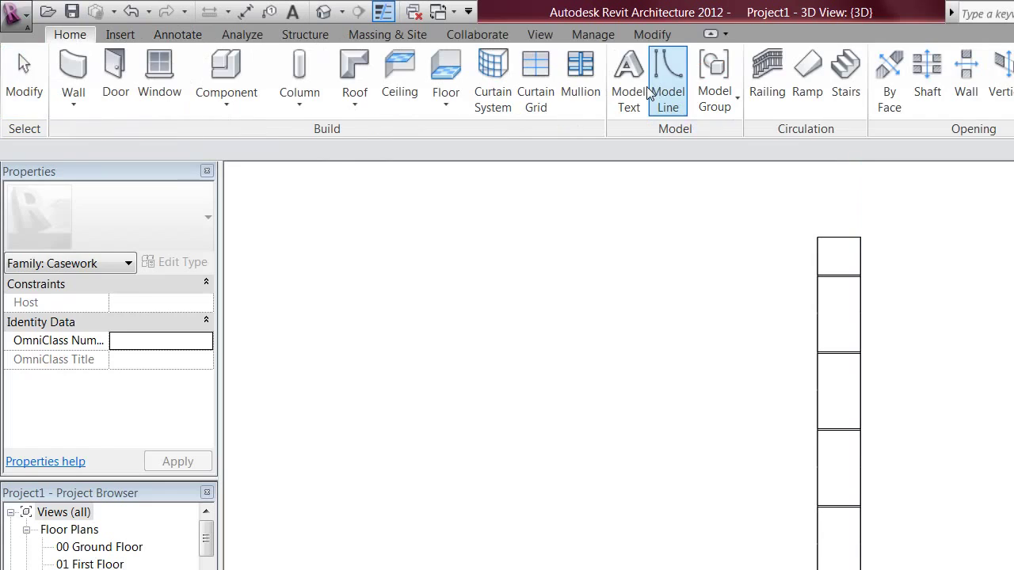
pyautogui.click(179, 36)
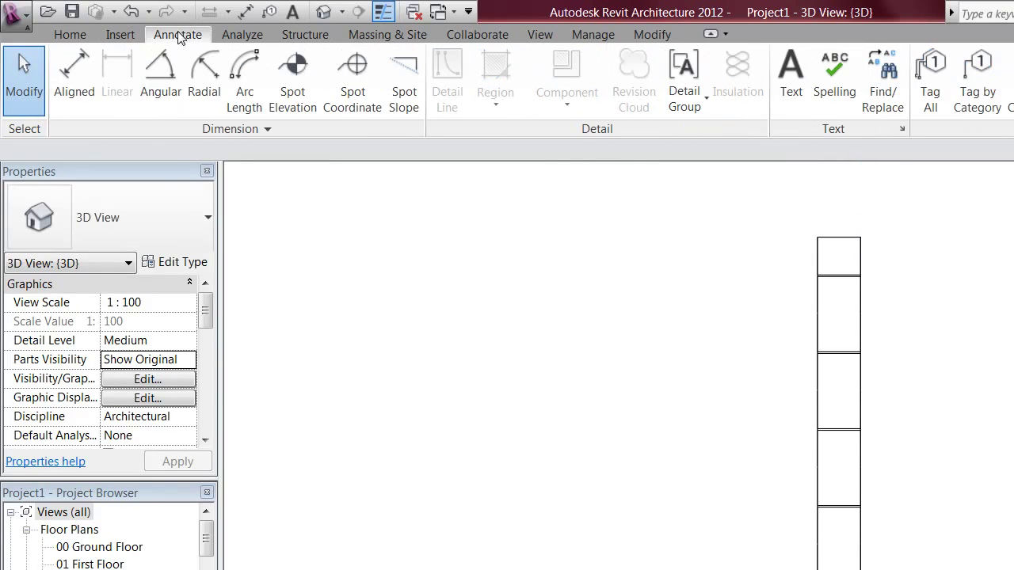
pyautogui.click(87, 71)
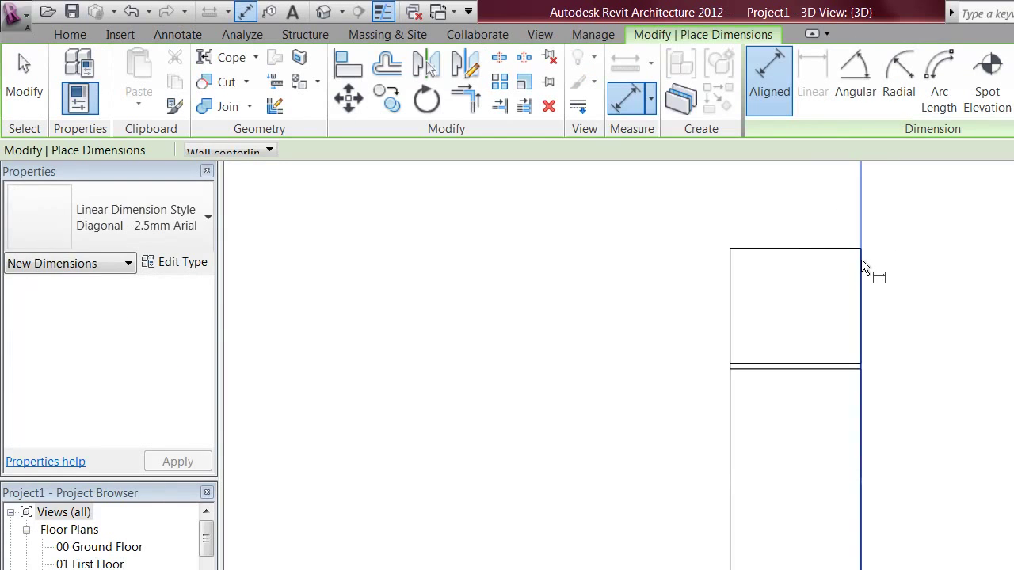
pyautogui.click(862, 261)
pyautogui.click(729, 266)
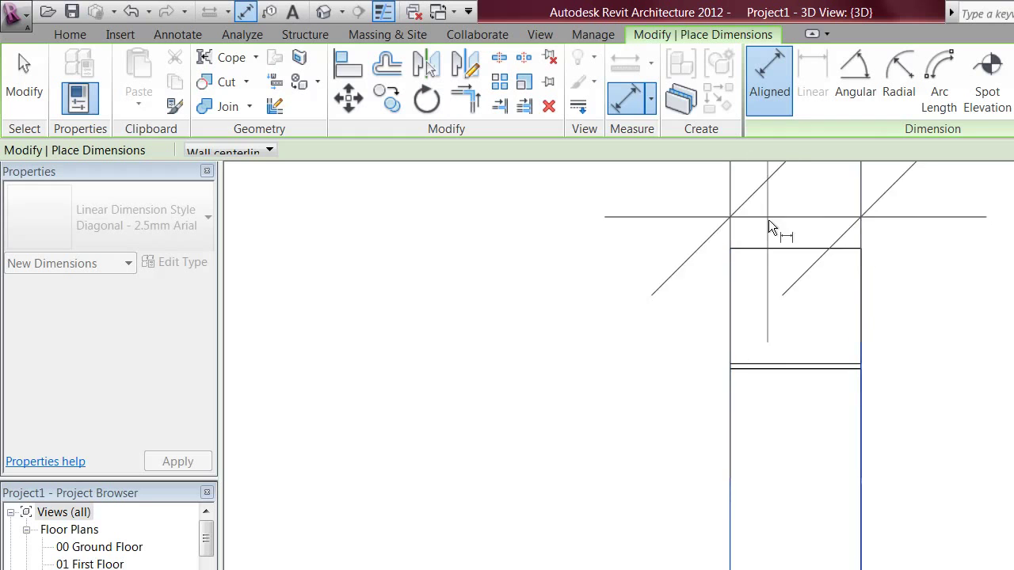
pyautogui.moveTo(768, 220); pyautogui.dragTo(761, 433, button='middle')
pyautogui.click(796, 308)
pyautogui.scroll(-2, 798, 388)
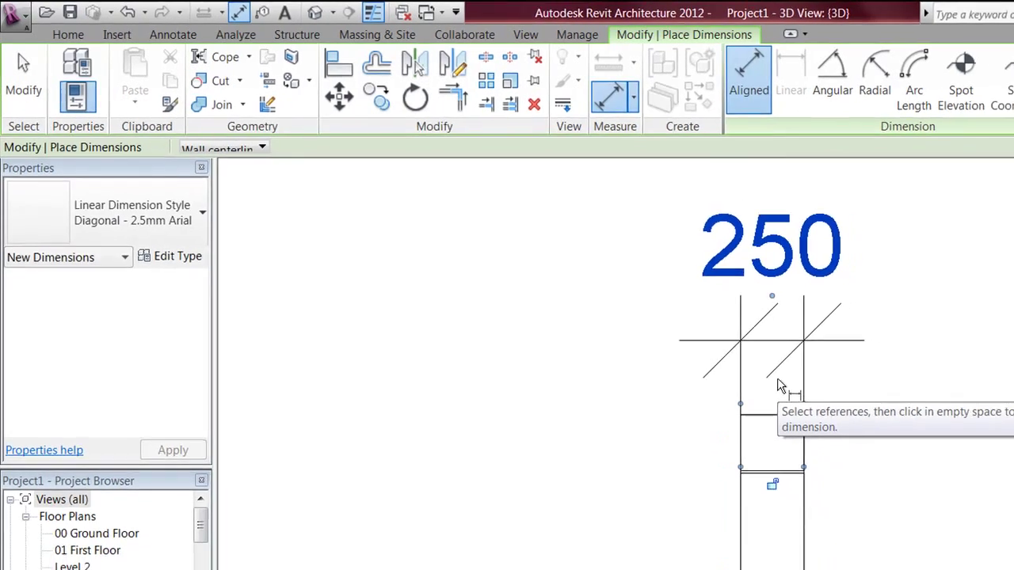
pyautogui.press('Escape')
pyautogui.press('Escape')
# Step: Select the block casework and reduce its thickness to 100 by moving its face, keeping the opposite face in place
pyautogui.click(526, 420)
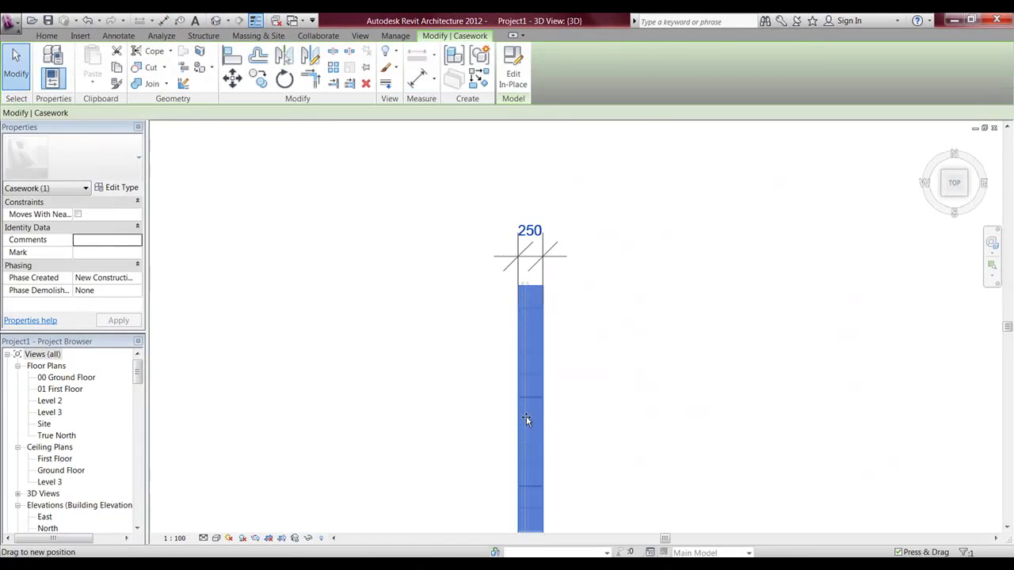
pyautogui.moveTo(526, 419); pyautogui.dragTo(529, 421)
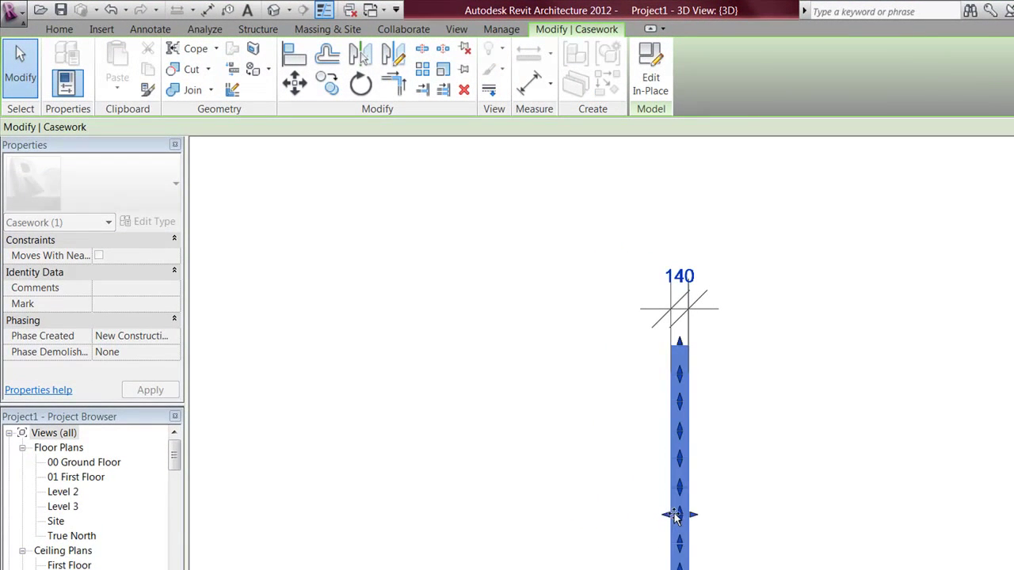
pyautogui.moveTo(673, 516); pyautogui.dragTo(677, 517)
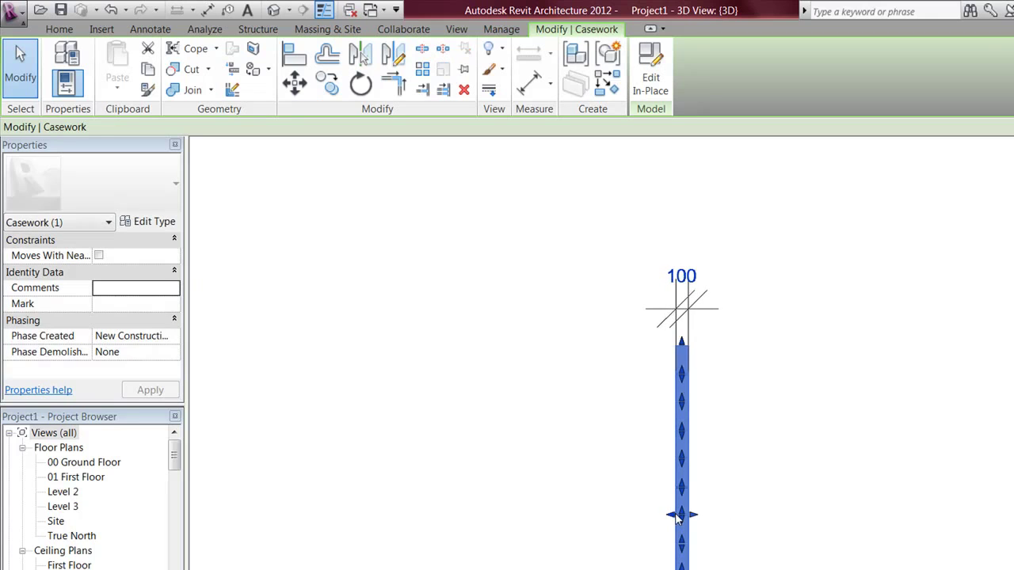
pyautogui.click(721, 427)
pyautogui.moveTo(725, 388); pyautogui.dragTo(715, 366, button='middle')
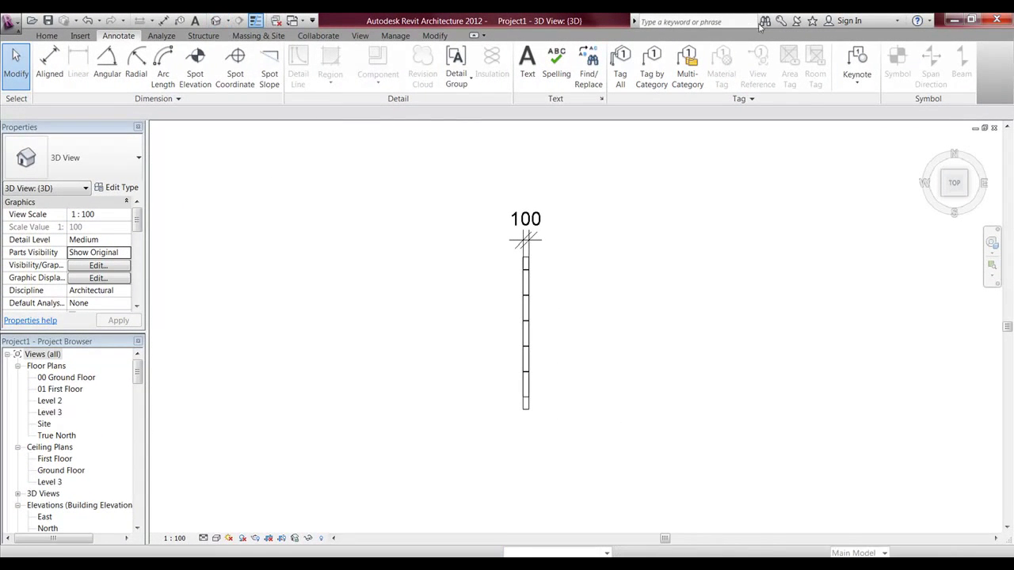
# Step: Set a new work plane by picking the long vertical face of the block rows and show its grid
pyautogui.keyDown('shift'); pyautogui.moveTo(496, 281); pyautogui.dragTo(471, 279, button='middle'); pyautogui.keyUp('shift')
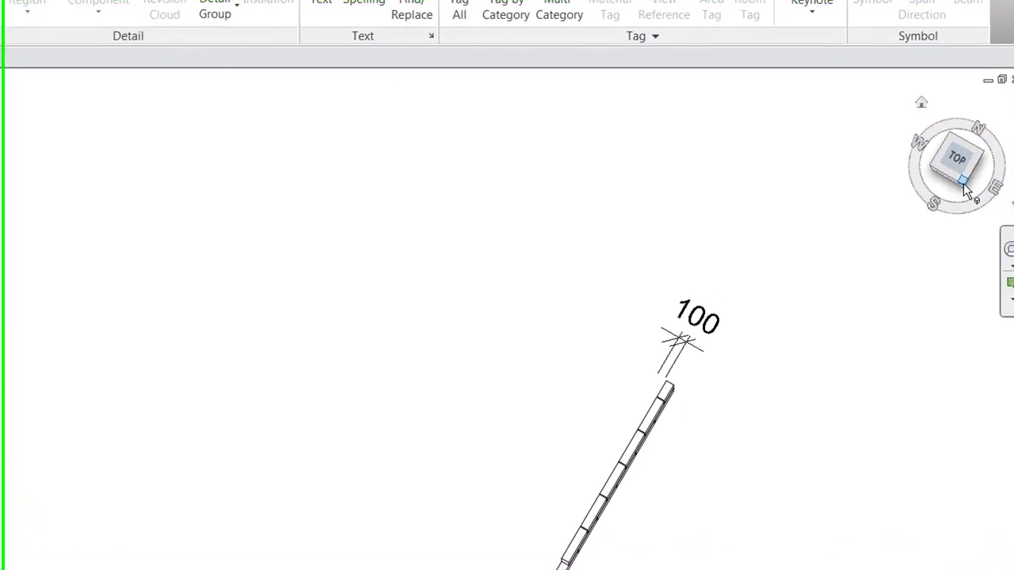
pyautogui.click(963, 184)
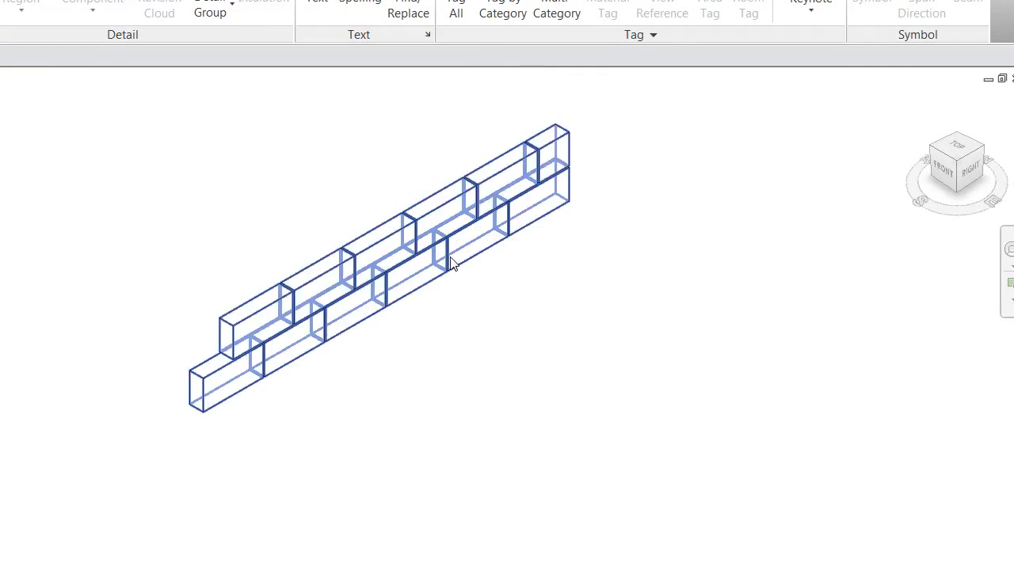
pyautogui.scroll(2, 452, 264)
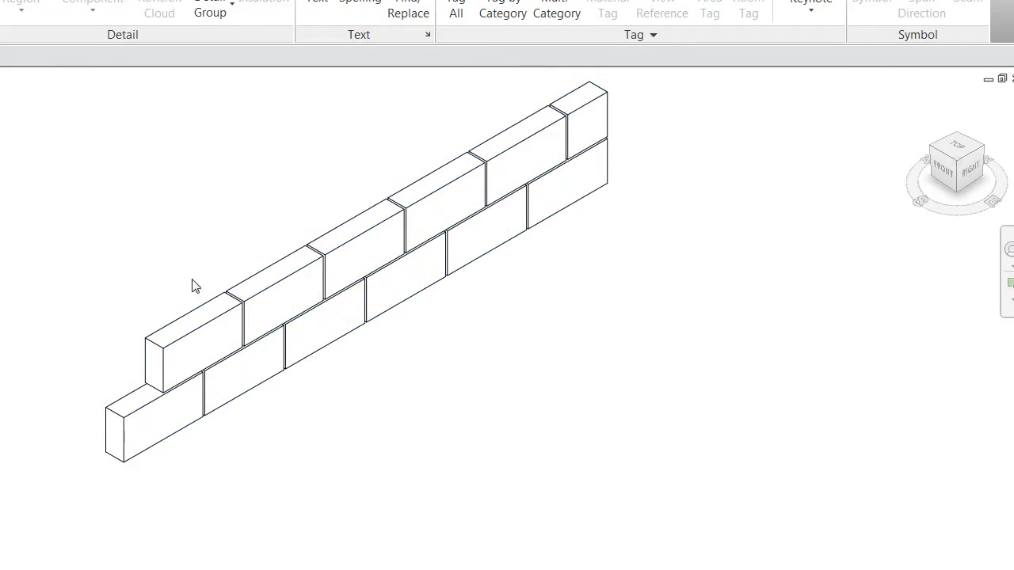
pyautogui.keyDown('shift'); pyautogui.moveTo(288, 303); pyautogui.dragTo(233, 239, button='middle'); pyautogui.keyUp('shift')
pyautogui.moveTo(593, 485); pyautogui.dragTo(278, 284, button='middle')
pyautogui.keyDown('shift'); pyautogui.moveTo(546, 500); pyautogui.dragTo(519, 492, button='middle'); pyautogui.keyUp('shift')
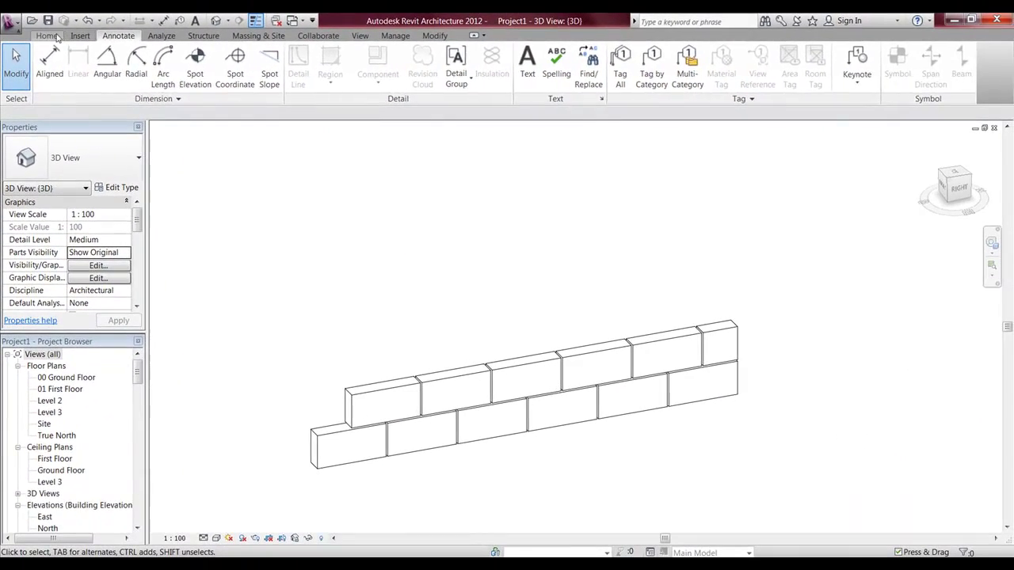
pyautogui.click(55, 37)
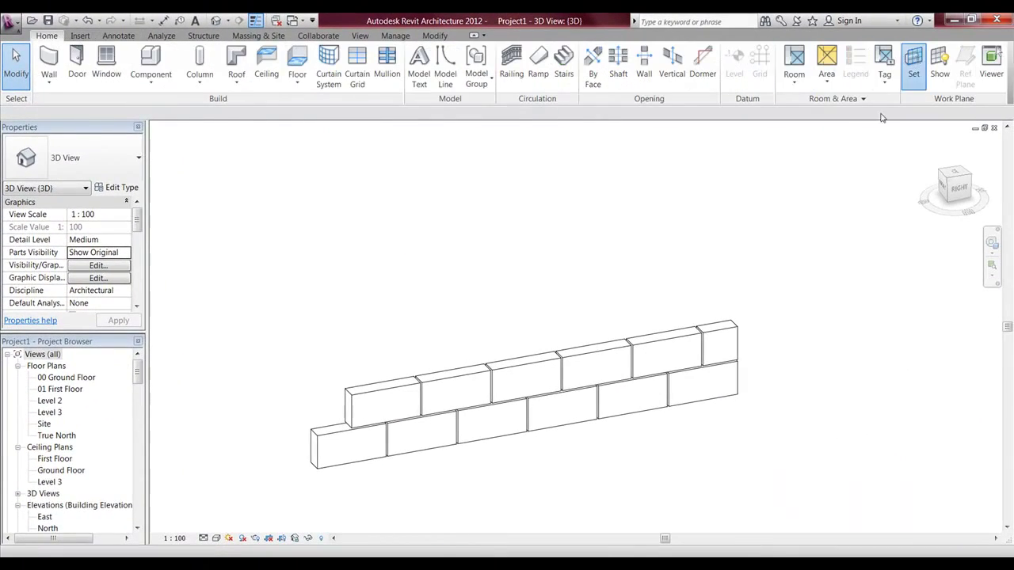
pyautogui.click(913, 63)
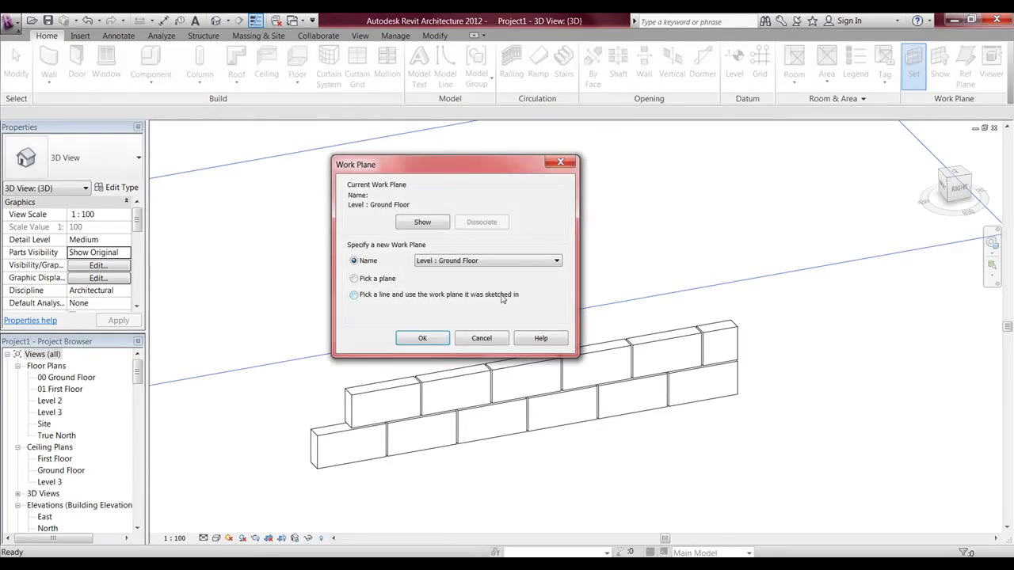
pyautogui.click(446, 345)
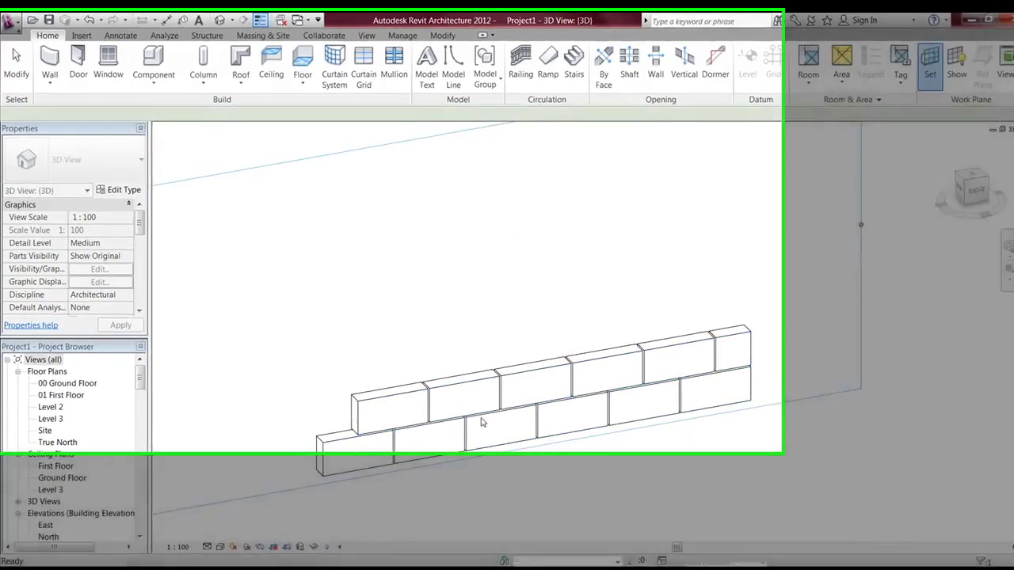
pyautogui.click(481, 422)
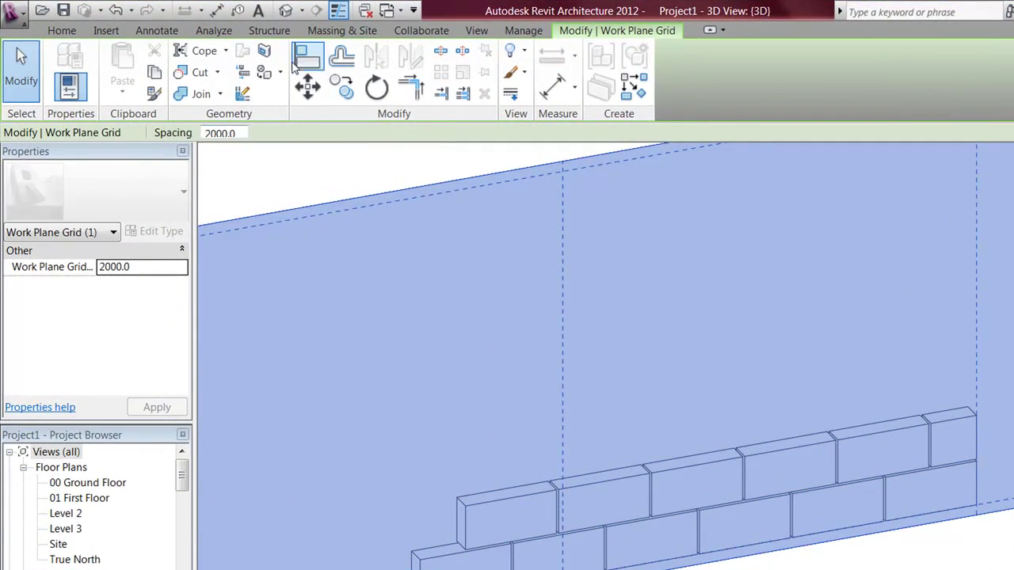
# Step: Start a new in-place model in the Casework category with the name Casework 2
pyautogui.click(70, 36)
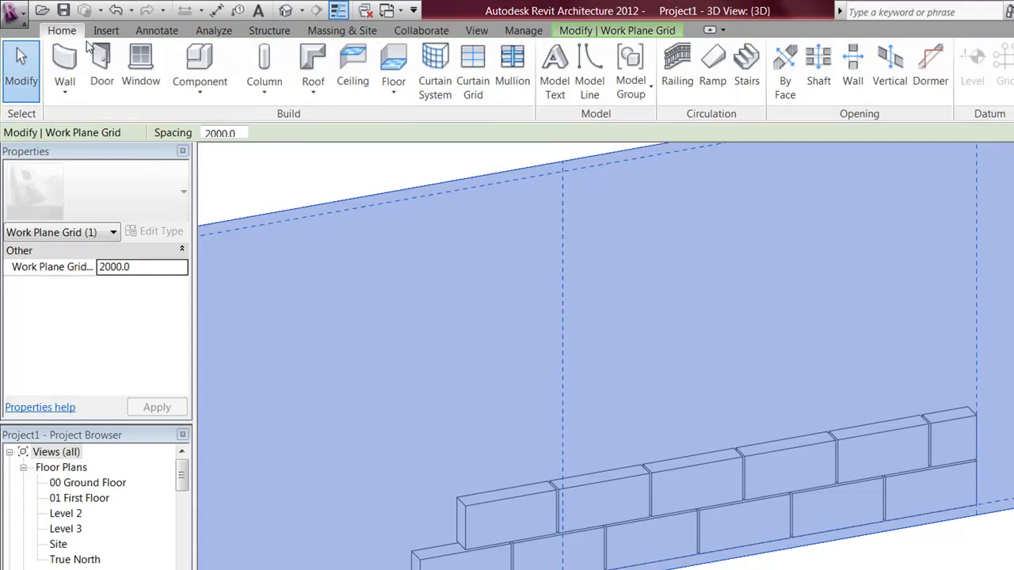
pyautogui.click(190, 93)
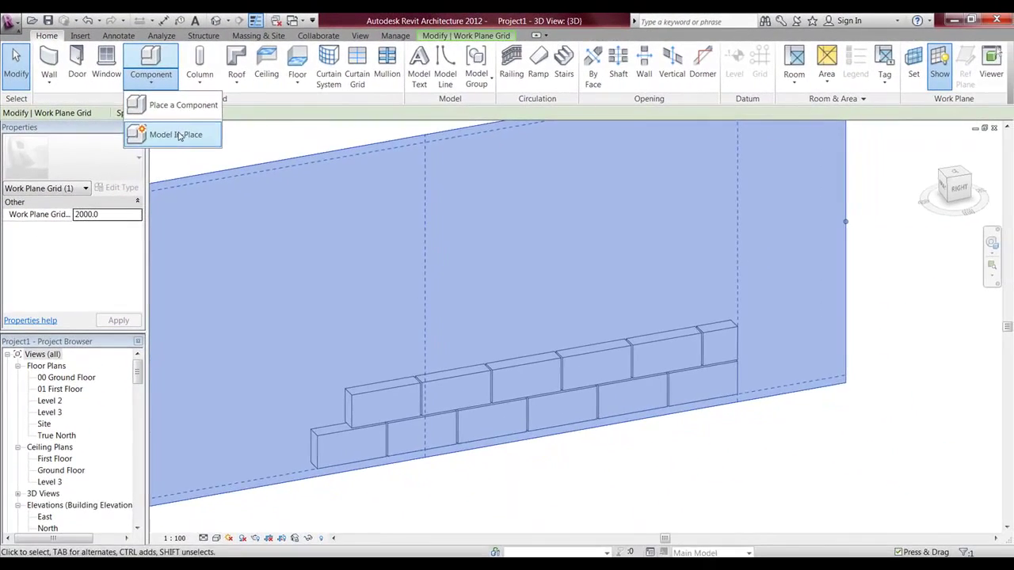
pyautogui.click(179, 136)
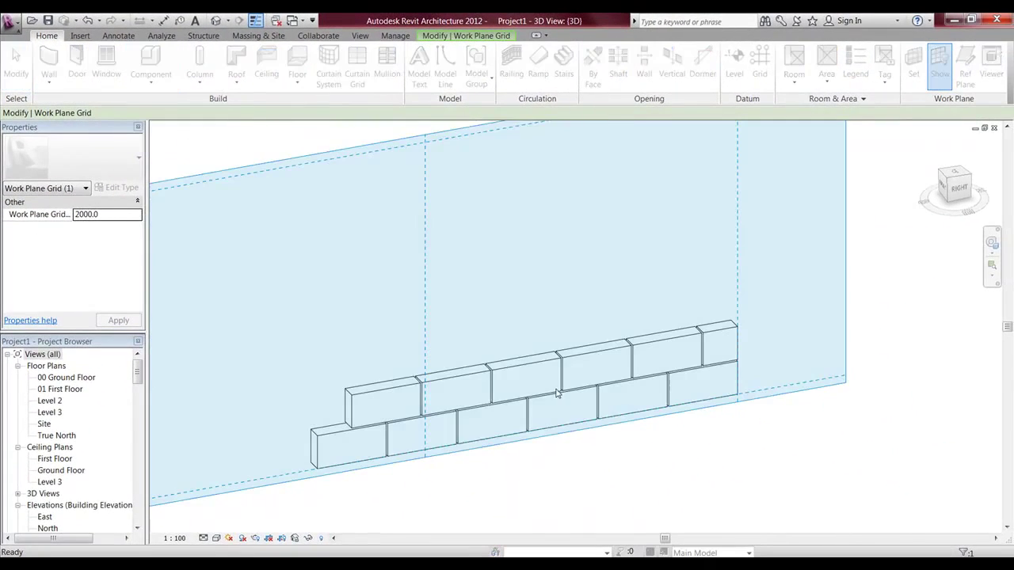
pyautogui.click(519, 434)
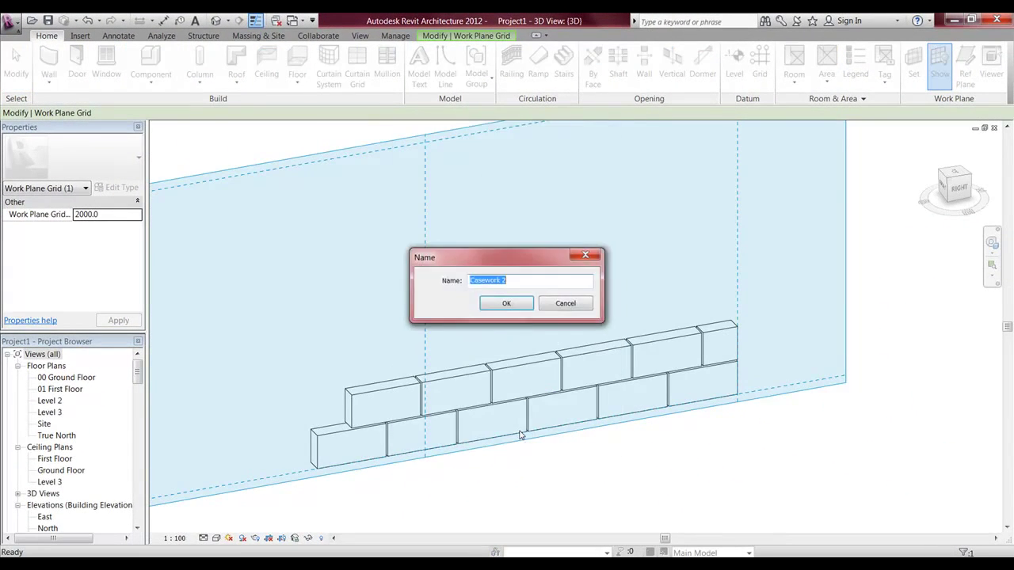
pyautogui.click(497, 306)
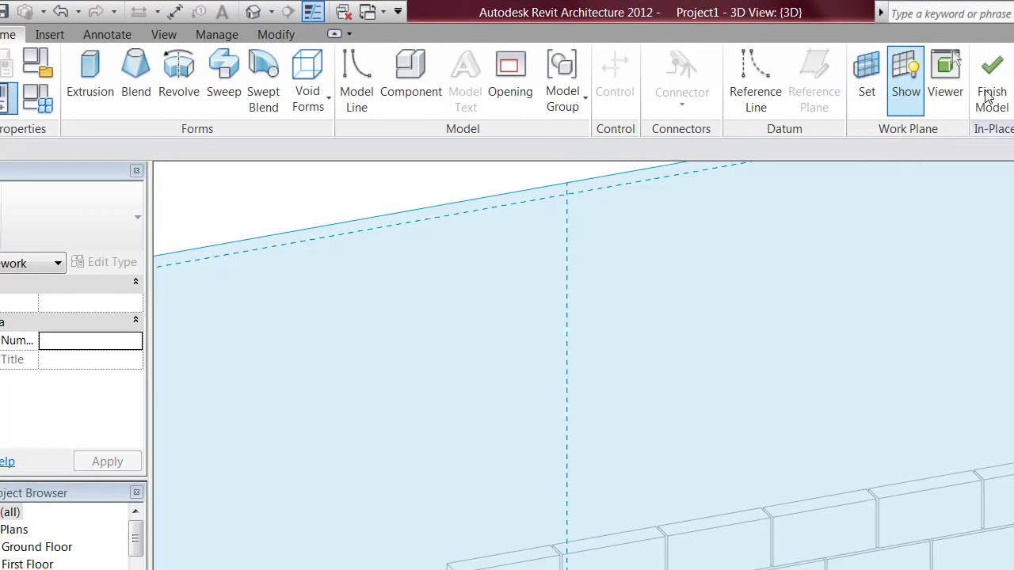
# Step: Start a solid extrusion and use Pick Lines to trace the outlines of all blocks in both rows, facing the work plane
pyautogui.click(90, 73)
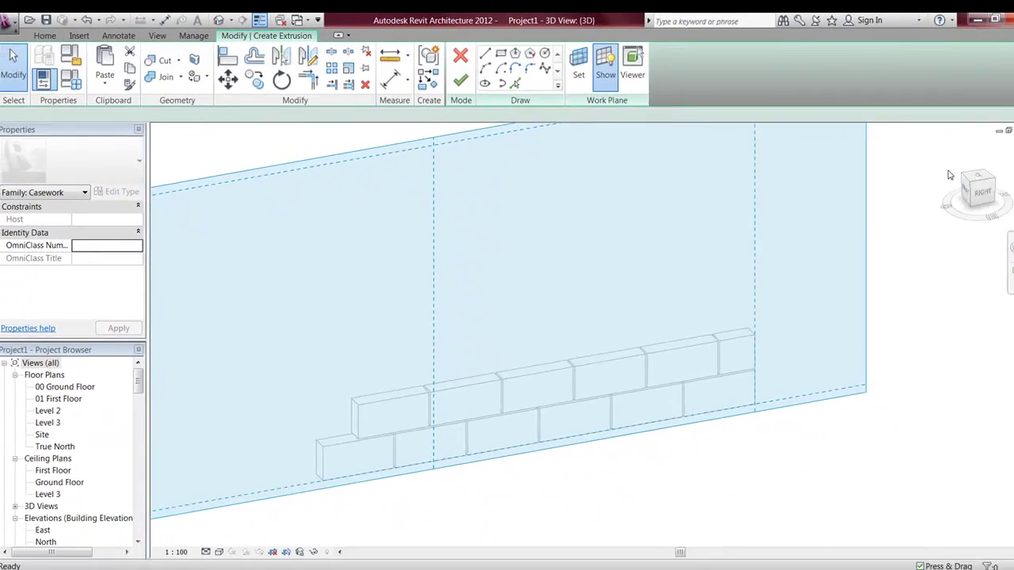
pyautogui.click(980, 191)
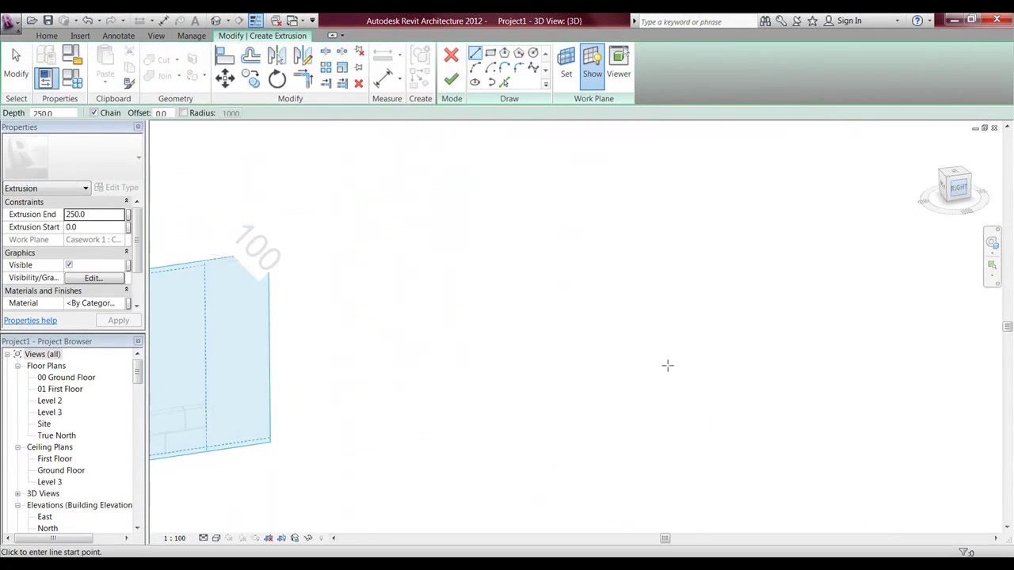
pyautogui.scroll(5, 671, 358)
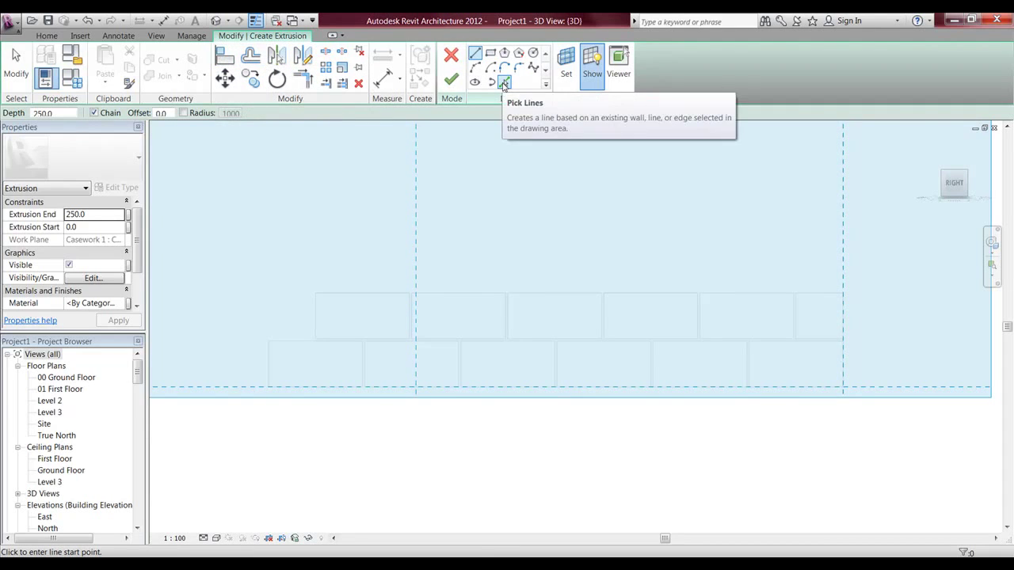
pyautogui.click(504, 84)
pyautogui.scroll(2, 340, 366)
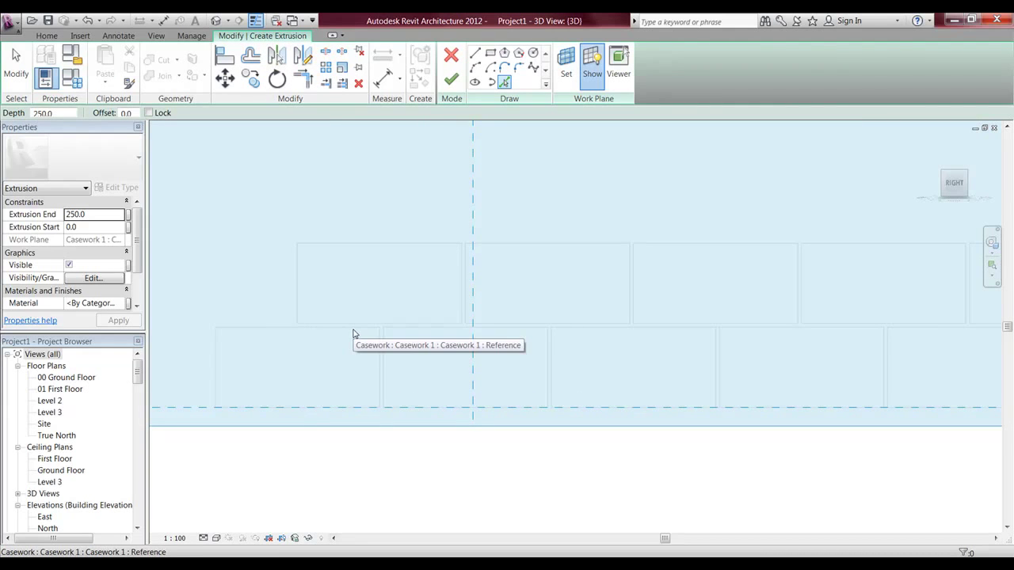
pyautogui.click(353, 334)
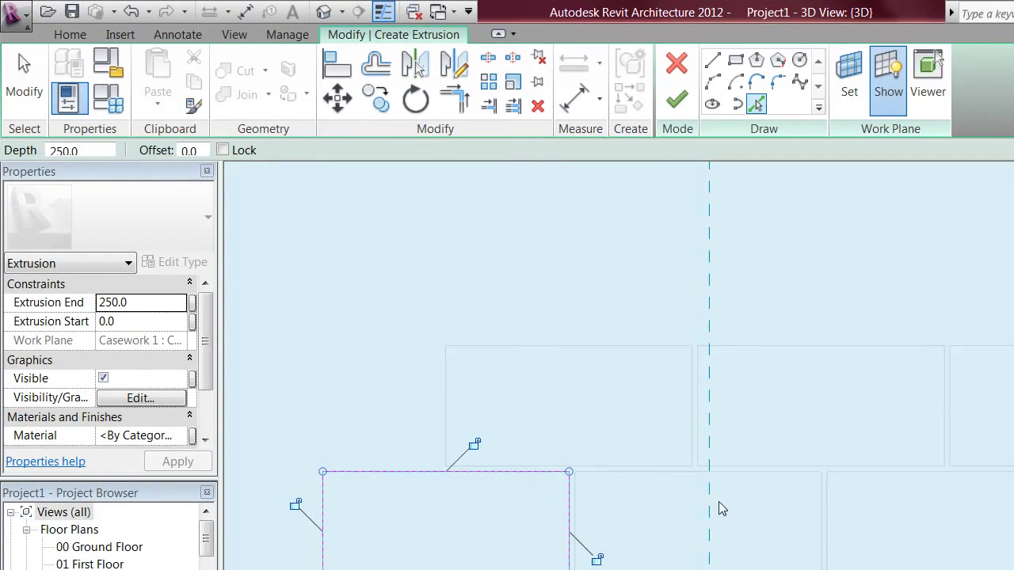
pyautogui.click(665, 472)
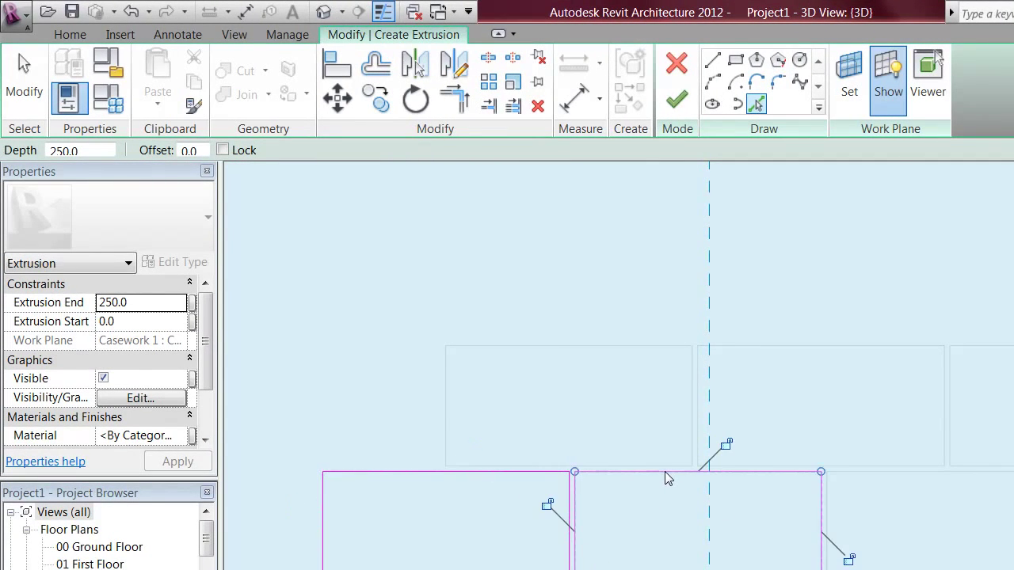
pyautogui.click(603, 347)
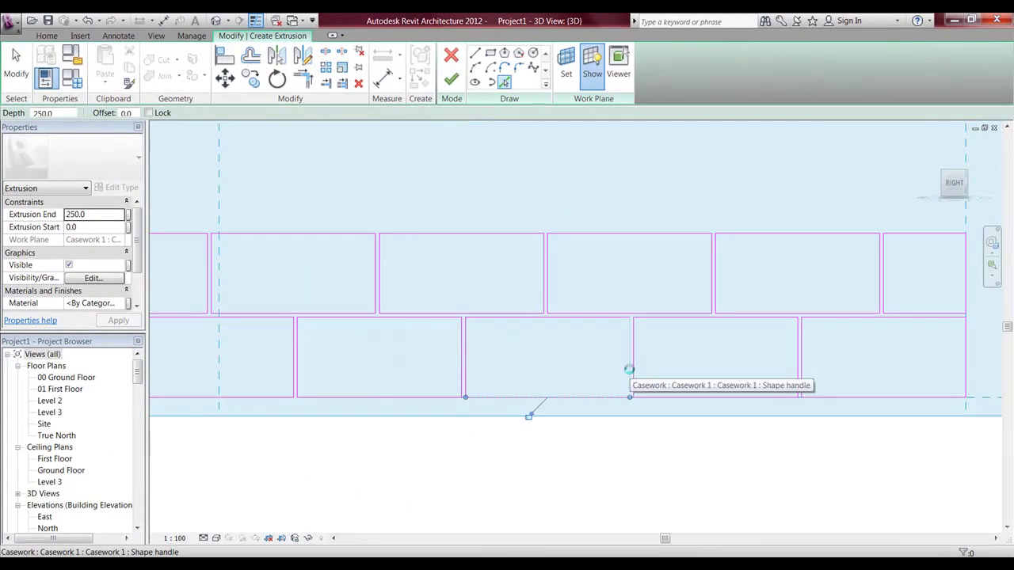
pyautogui.click(630, 369)
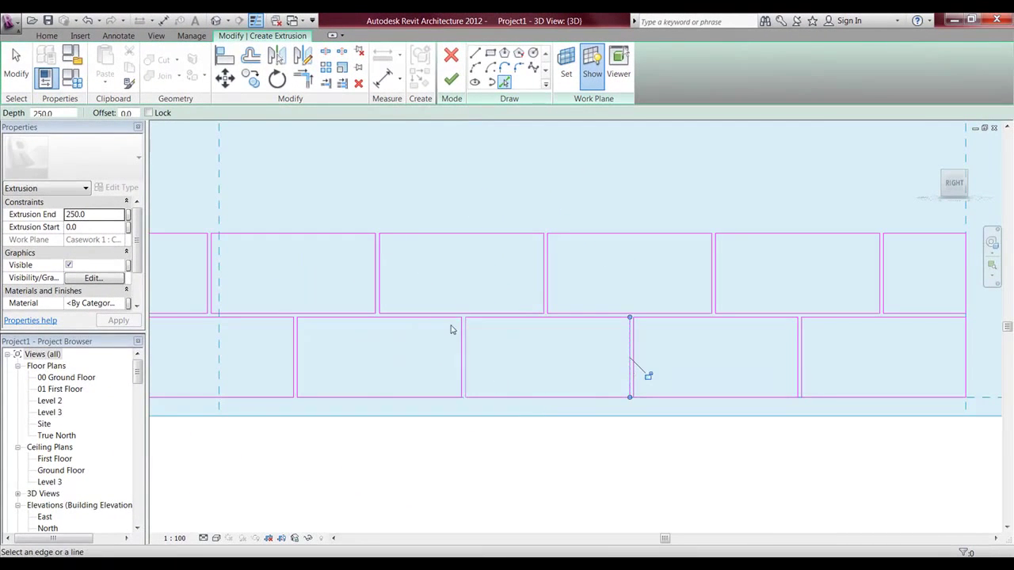
pyautogui.click(225, 57)
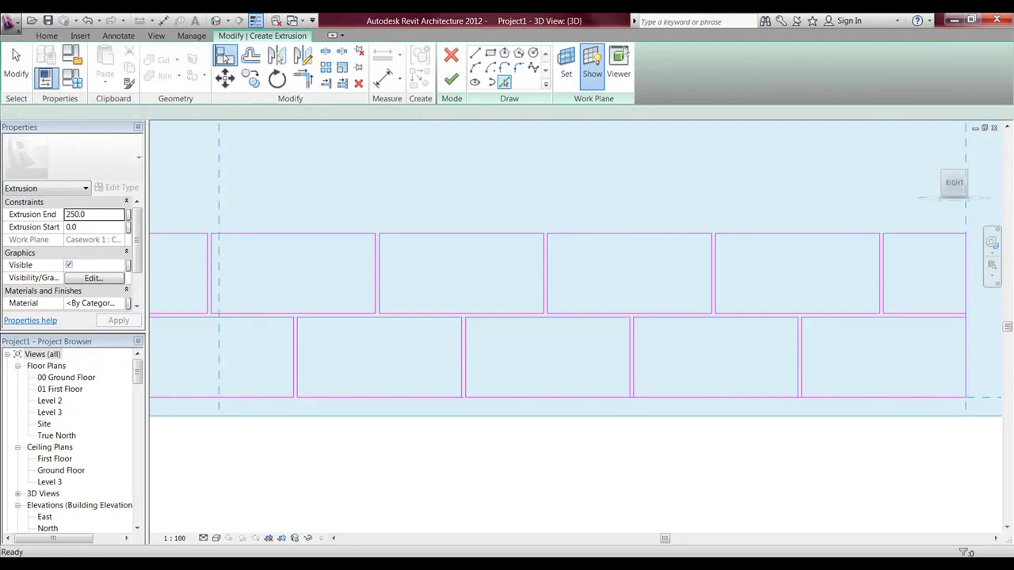
pyautogui.moveTo(340, 355)
pyautogui.mouseDown(button='middle')
pyautogui.moveTo(328, 344)
pyautogui.moveTo(504, 368)
pyautogui.mouseUp(button='middle')
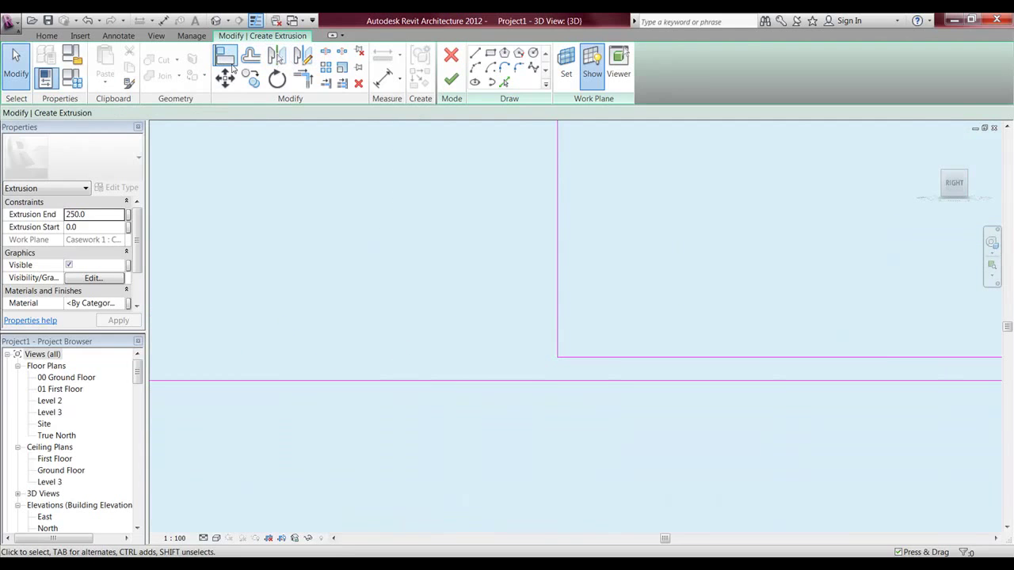
pyautogui.click(231, 66)
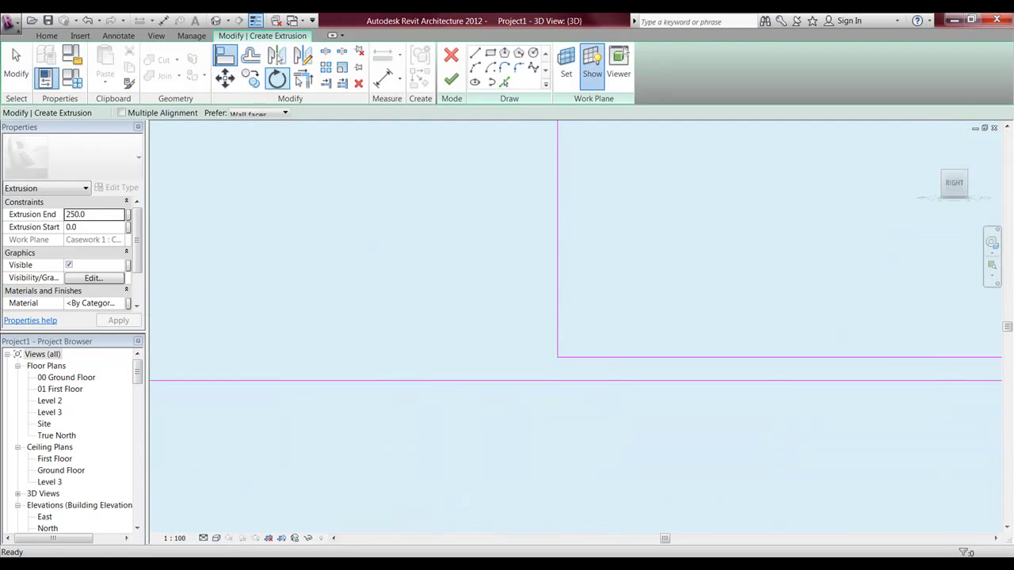
# Step: Trim the sketch lines at the upper row's lower-left corner to close the left end of the horizontal mortar joint
pyautogui.click(303, 78)
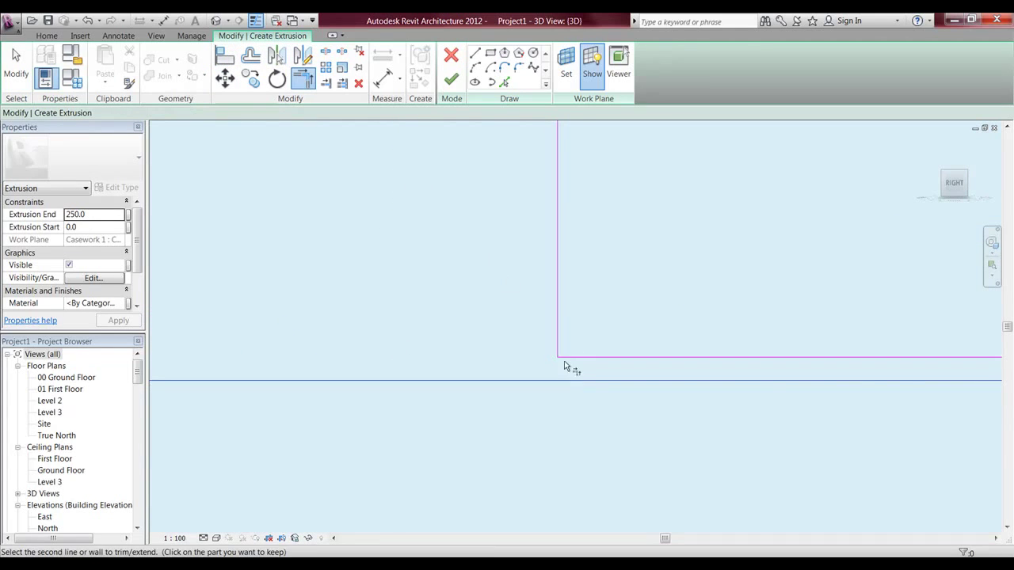
pyautogui.click(557, 349)
pyautogui.click(556, 369)
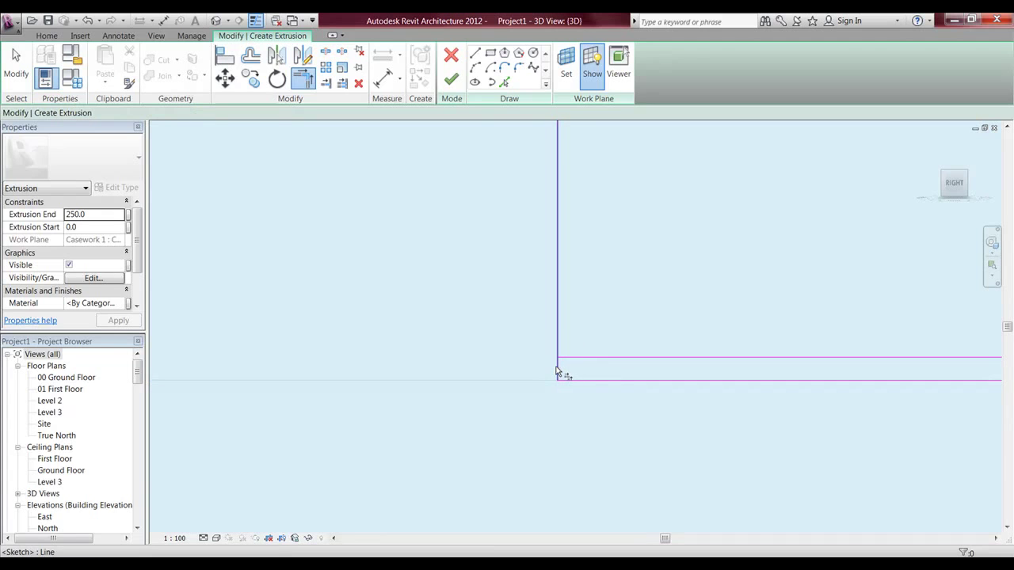
pyautogui.click(566, 358)
# Step: Trim the upper row's top edge lines against the block sides to close the tops of the vertical mortar joints
pyautogui.scroll(-3, 601, 358)
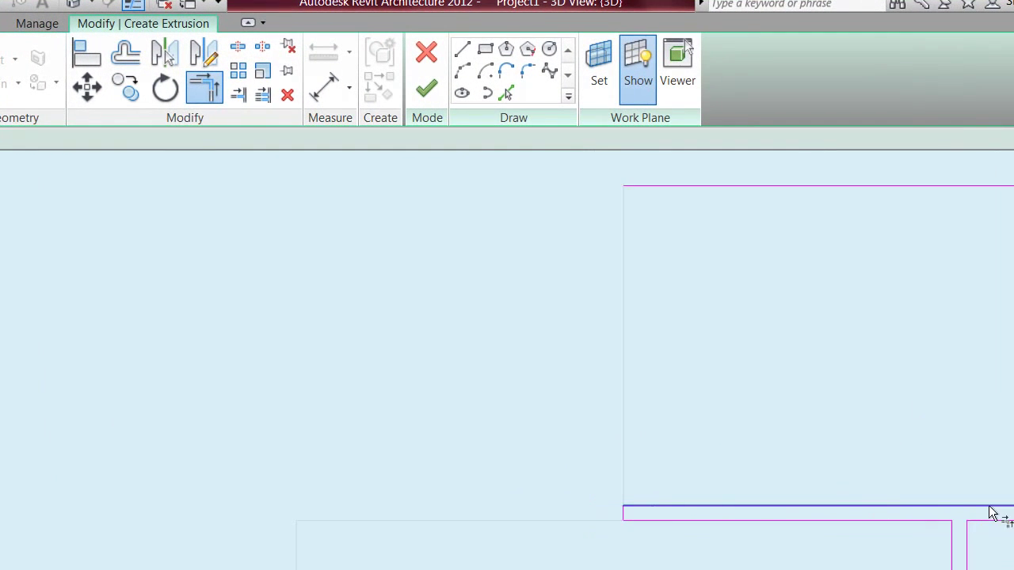
pyautogui.scroll(-2, 989, 506)
pyautogui.moveTo(989, 507)
pyautogui.mouseDown(button='middle')
pyautogui.moveTo(567, 434)
pyautogui.moveTo(497, 433)
pyautogui.mouseUp(button='middle')
pyautogui.moveTo(671, 417); pyautogui.dragTo(632, 522, button='middle')
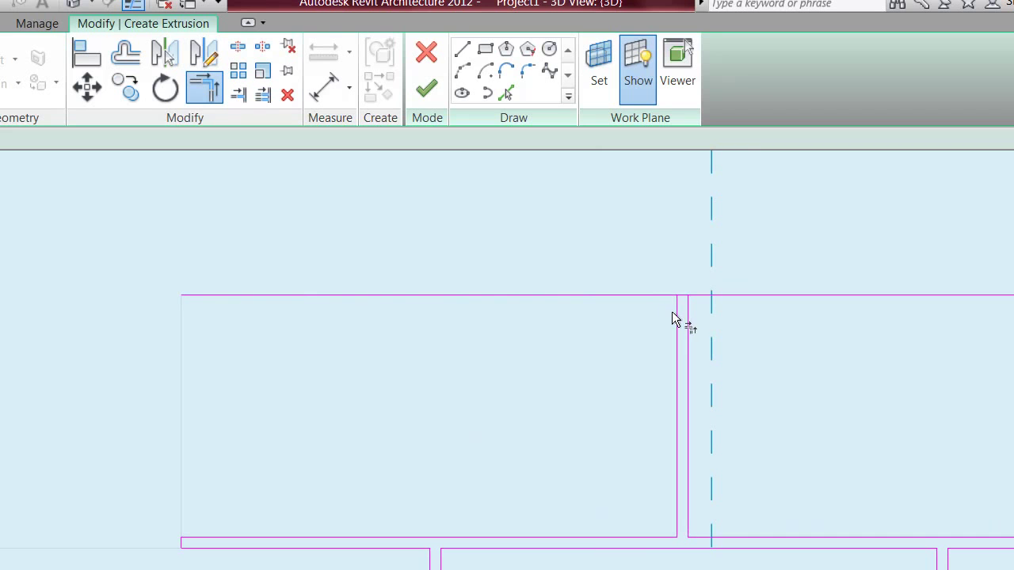
pyautogui.click(677, 316)
pyautogui.click(683, 295)
pyautogui.scroll(-1, 970, 249)
pyautogui.moveTo(982, 247); pyautogui.dragTo(696, 259, button='middle')
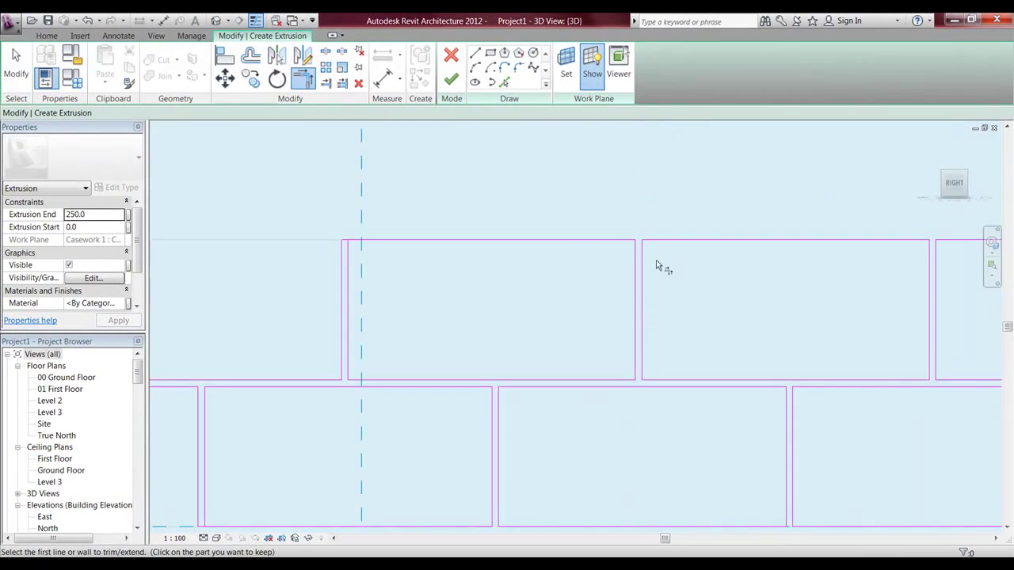
pyautogui.scroll(2, 656, 266)
# Step: Finish the extrusion sketch of the mortar joints between the blocks
pyautogui.press('Escape')
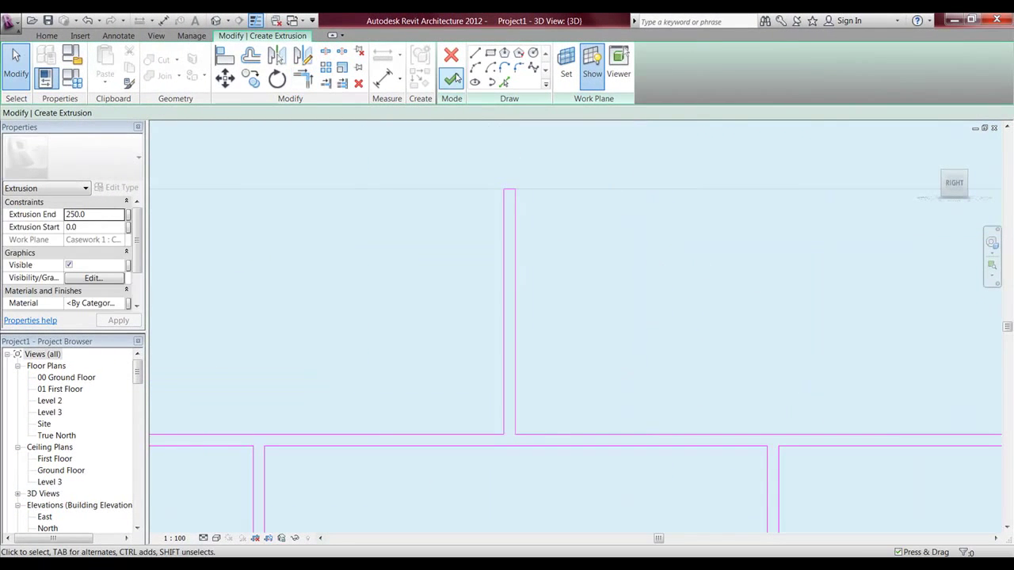
pyautogui.click(452, 78)
pyautogui.scroll(-2, 713, 353)
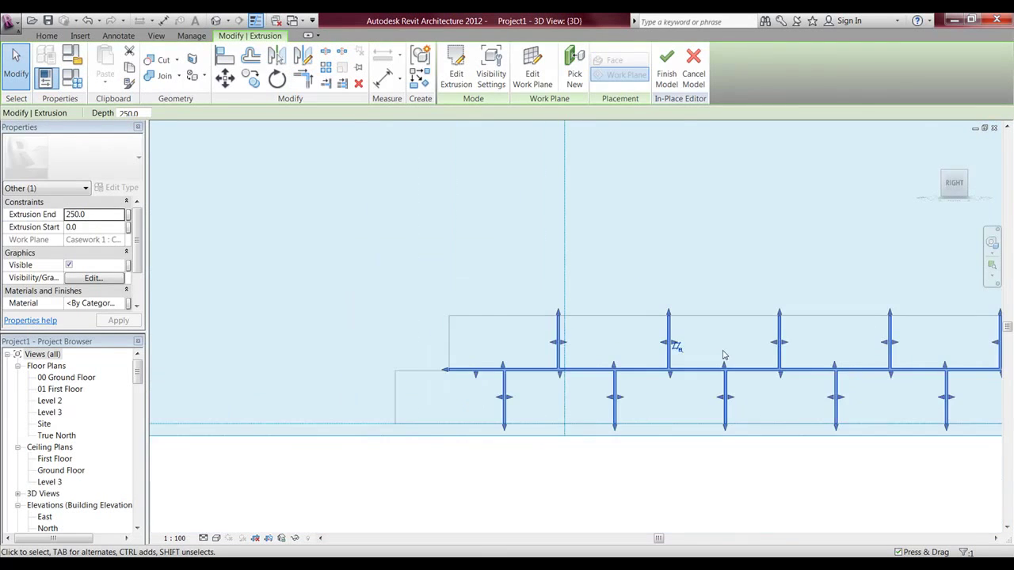
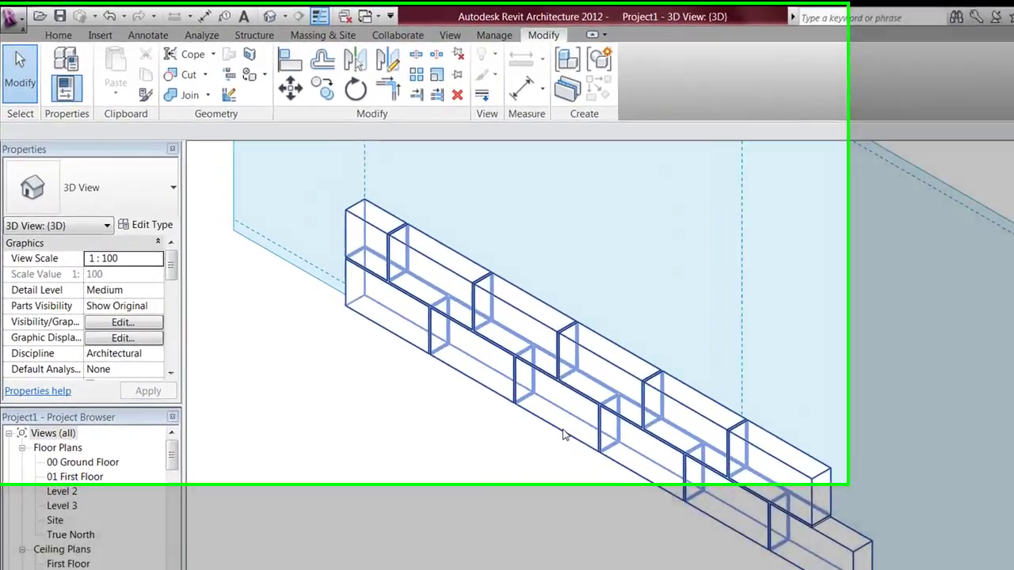
# Step: Edit the block Casework in place and assign the Masonry - Concrete Block material to the extrusion of the blocks
pyautogui.click(459, 337)
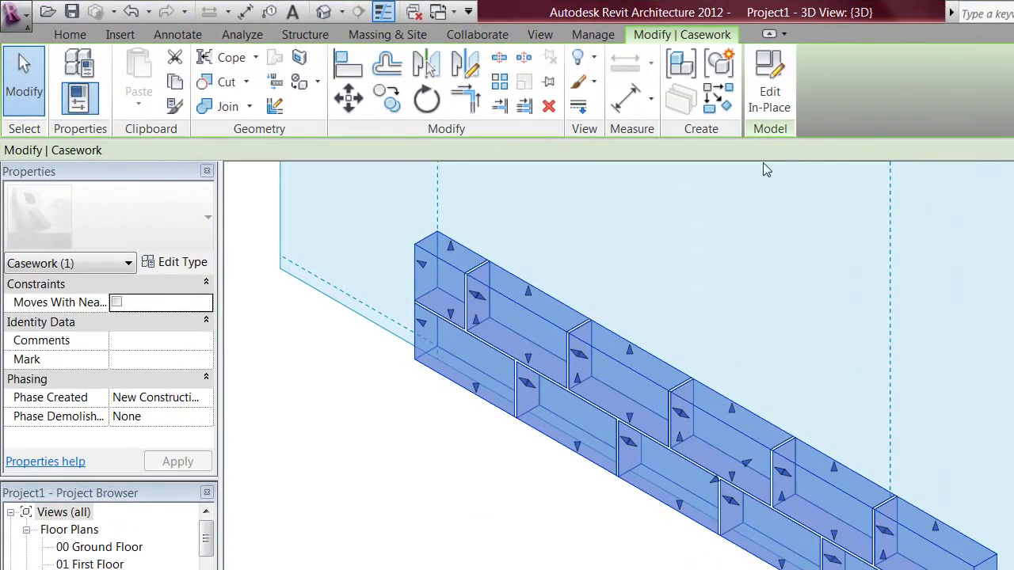
pyautogui.click(780, 93)
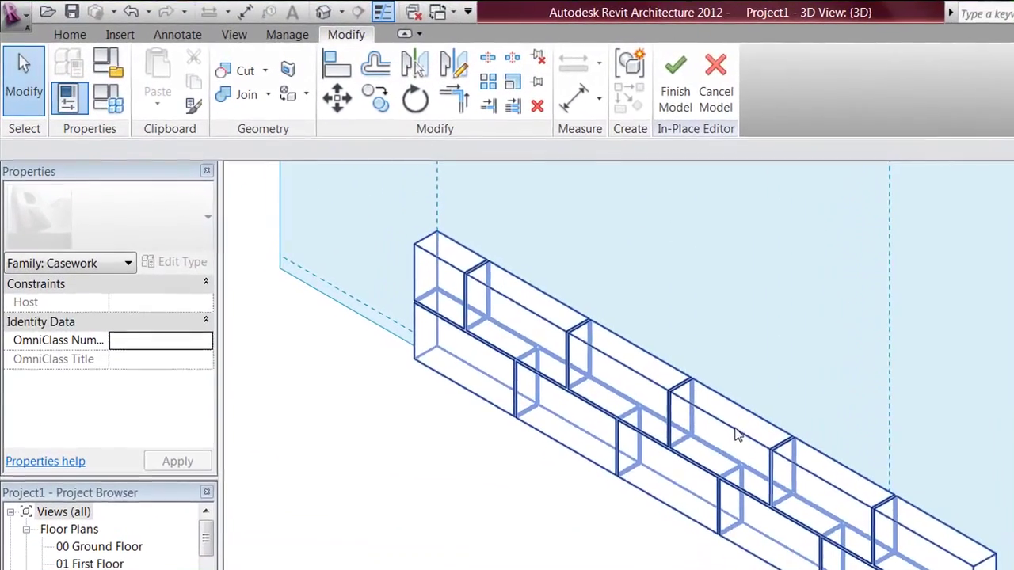
pyautogui.click(491, 301)
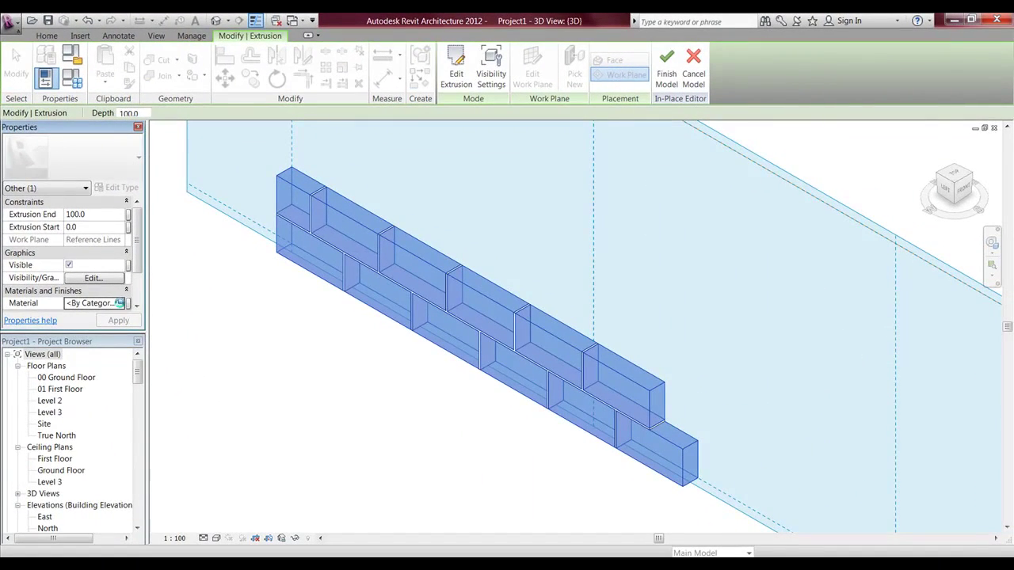
pyautogui.click(119, 302)
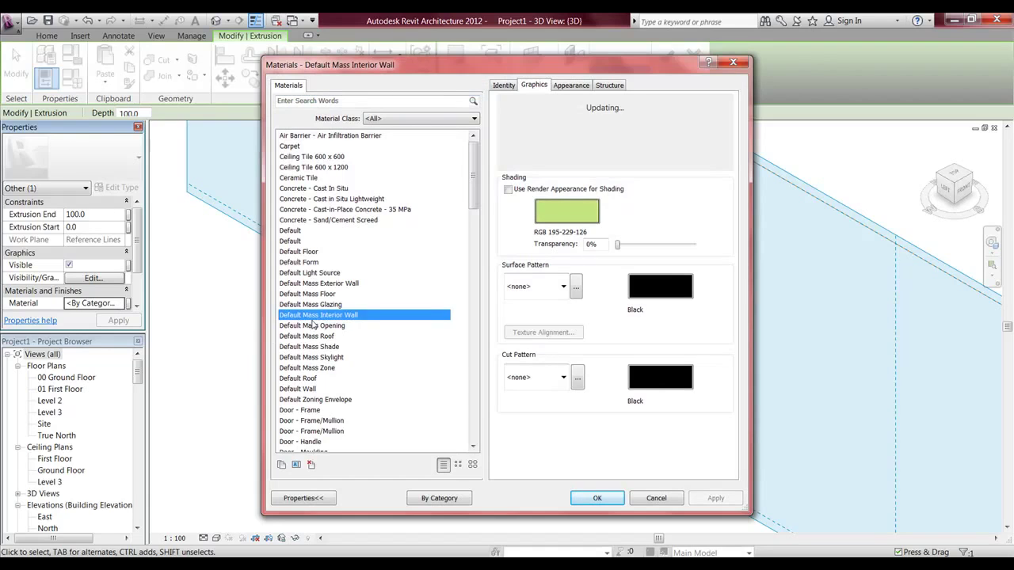
pyautogui.press('m')
pyautogui.press('Down')
pyautogui.press('Down')
pyautogui.press('Down')
pyautogui.press('Down')
pyautogui.press('Down')
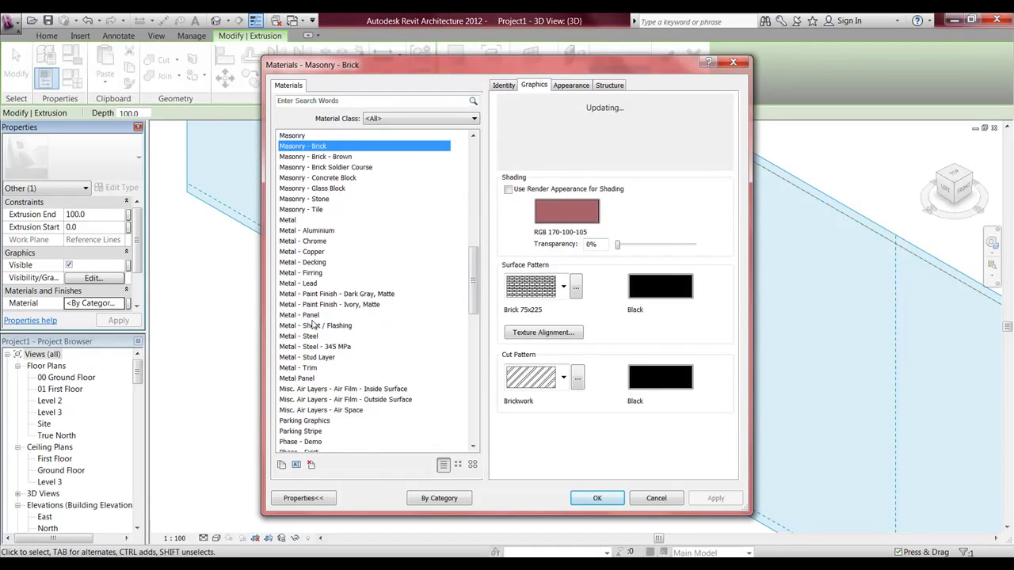
pyautogui.press('Up')
pyautogui.press('Up')
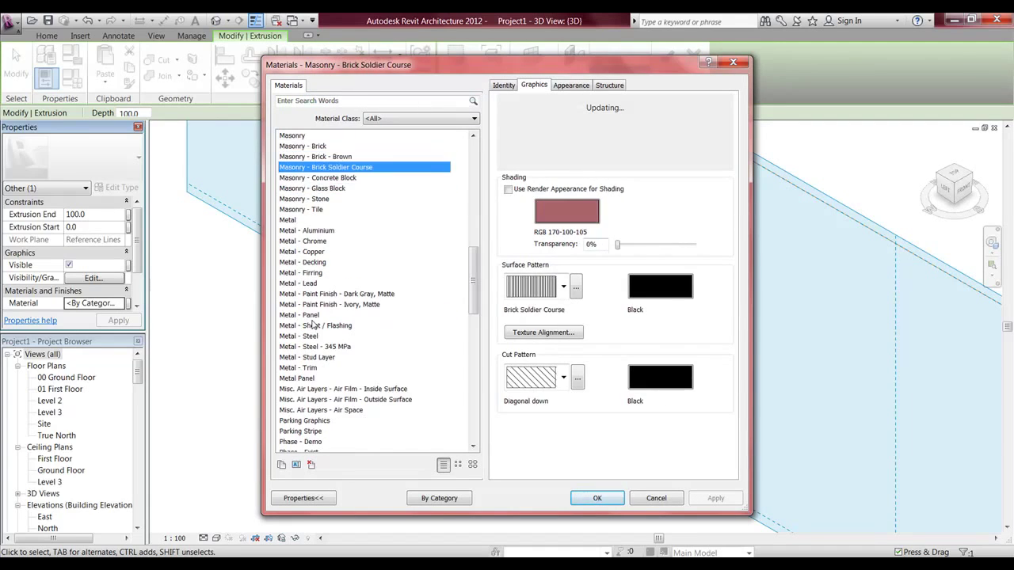
pyautogui.press('Down')
pyautogui.press('Return')
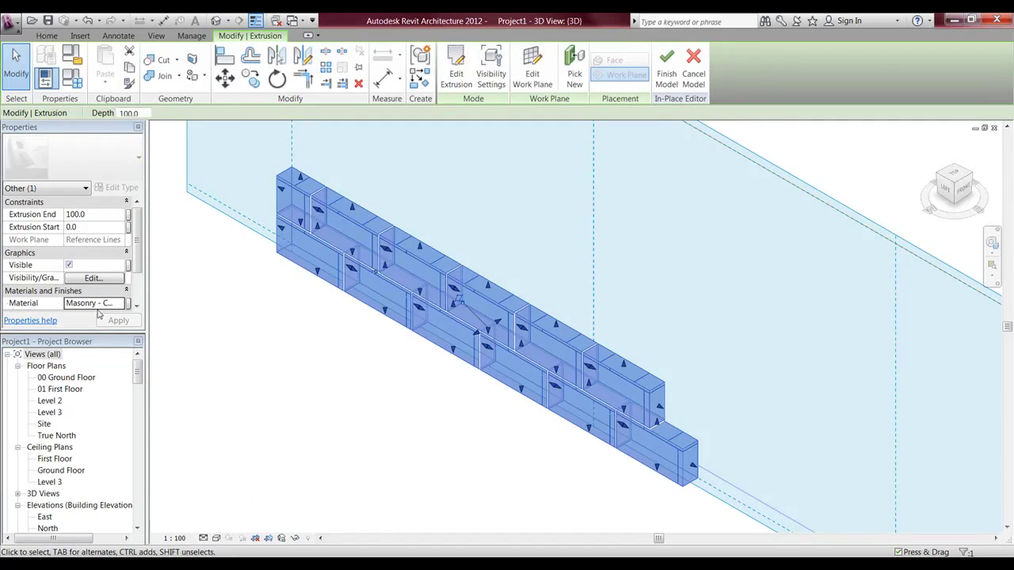
pyautogui.press('Escape')
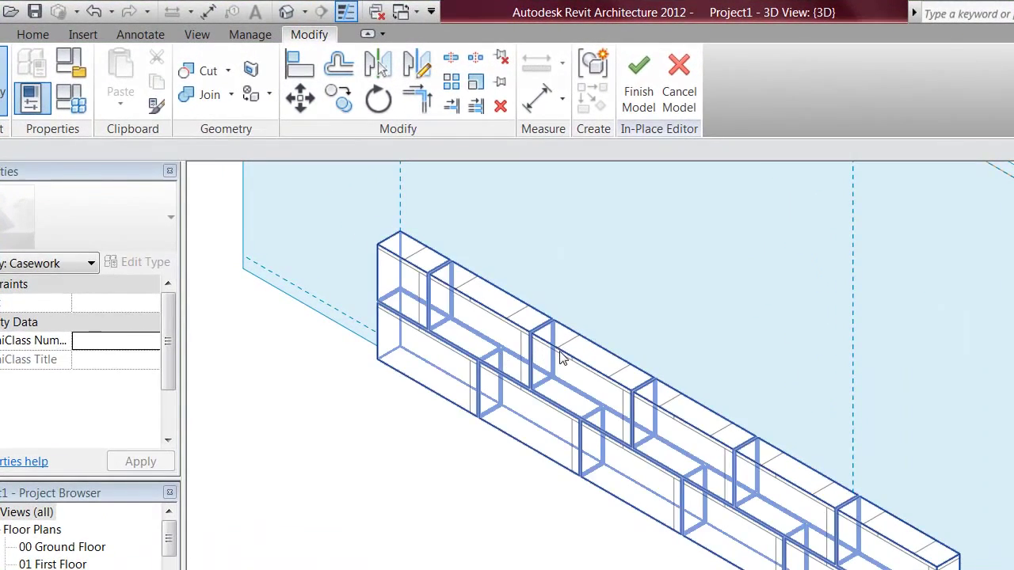
# Step: Link the block extrusion's material to a new type parameter named Block, grouped under Materials and Finishes
pyautogui.click(561, 358)
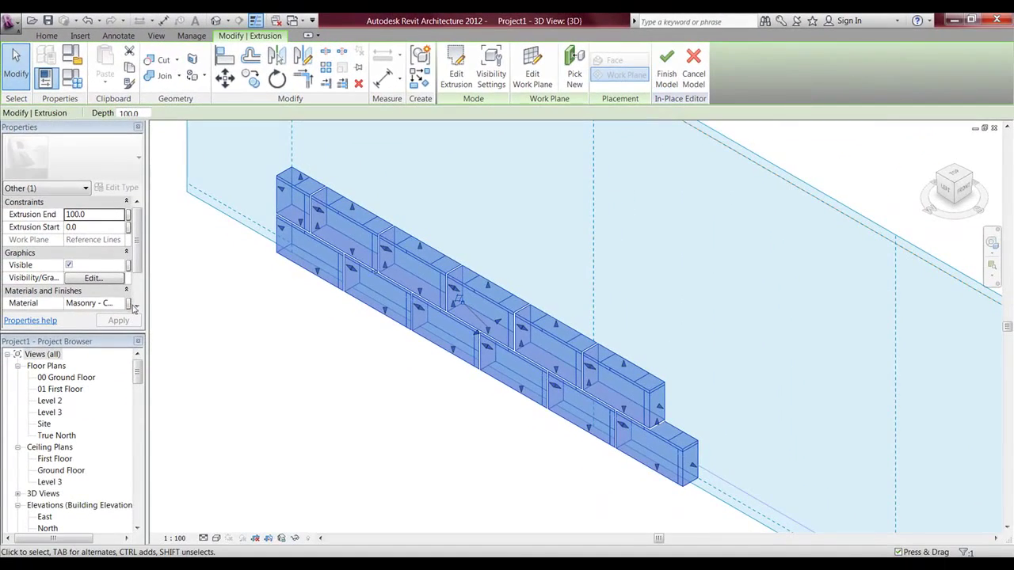
pyautogui.click(133, 306)
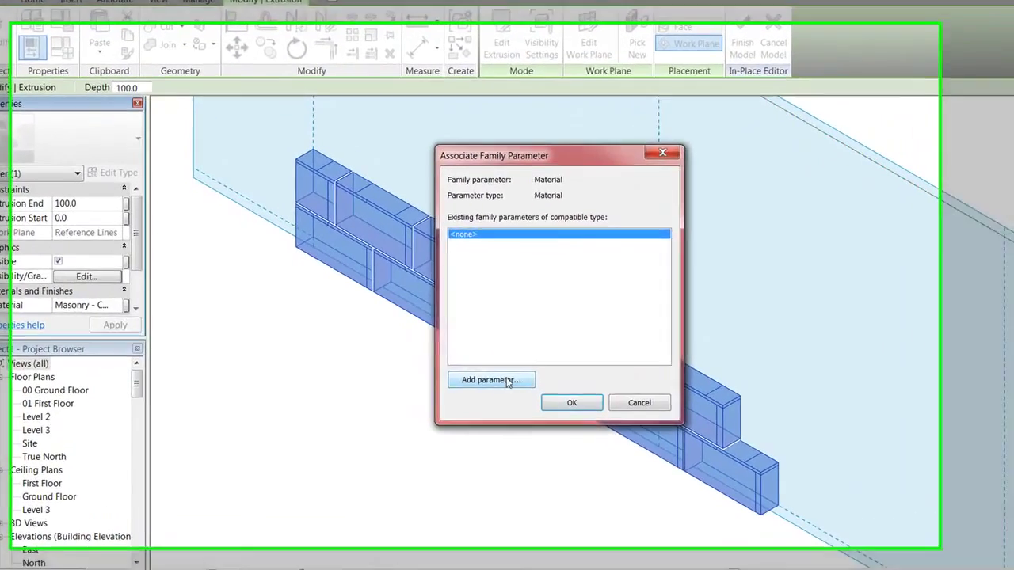
pyautogui.click(459, 369)
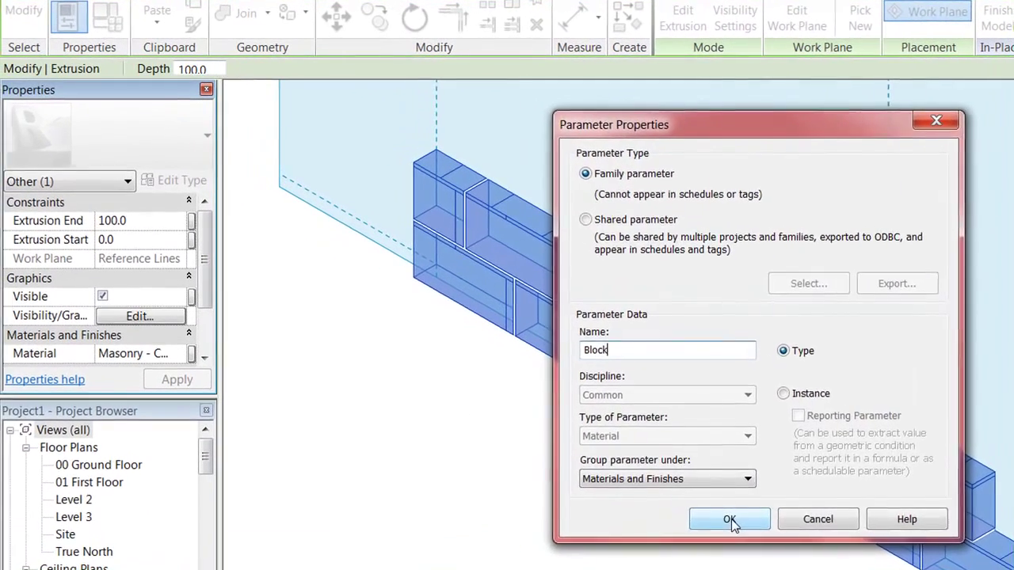
pyautogui.click(575, 446)
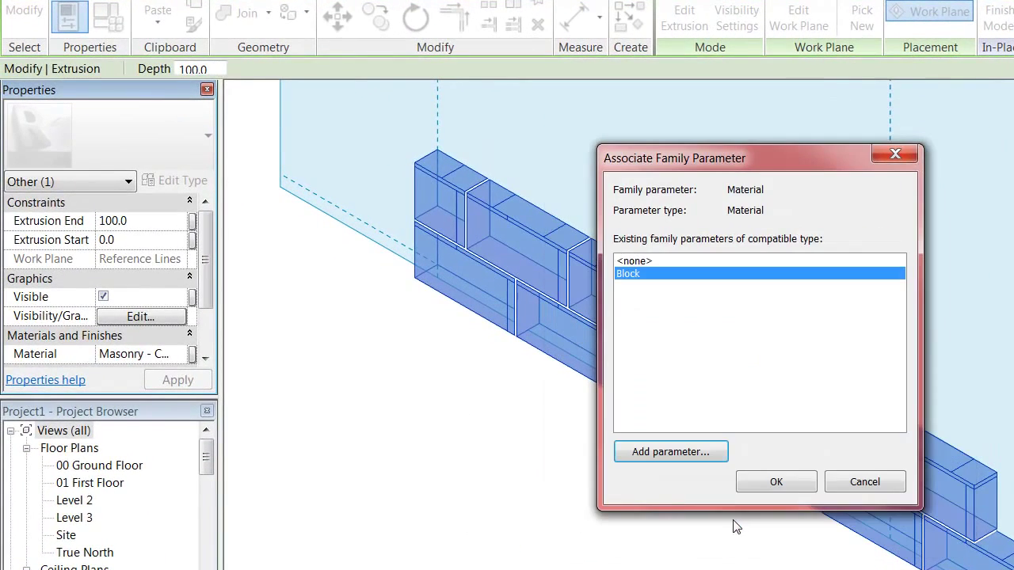
pyautogui.click(775, 481)
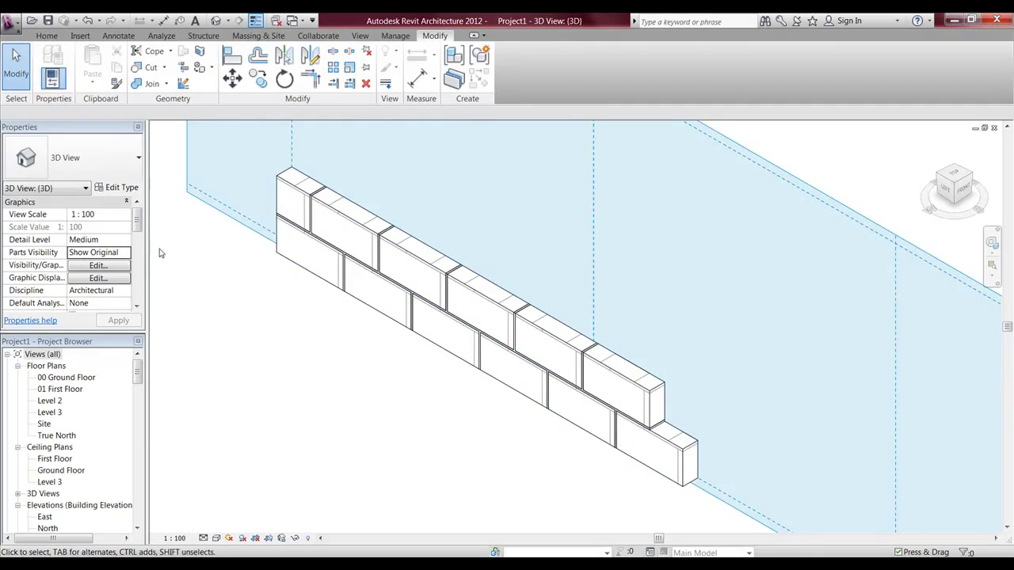
# Step: Through the Casework's type properties, set the surface pattern of the Block parameter's Masonry - Concrete Block material to <none>
pyautogui.click(417, 262)
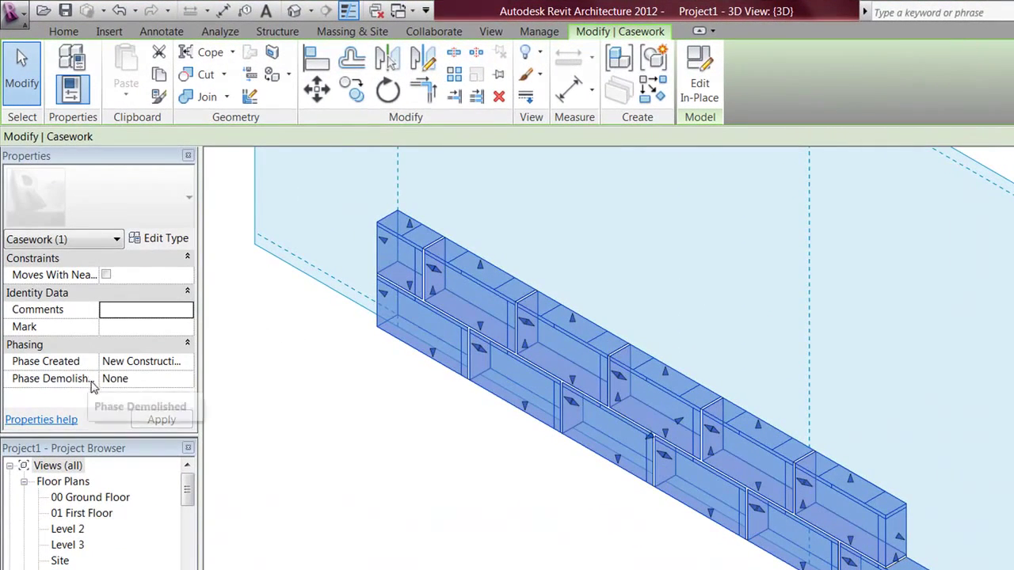
pyautogui.click(151, 240)
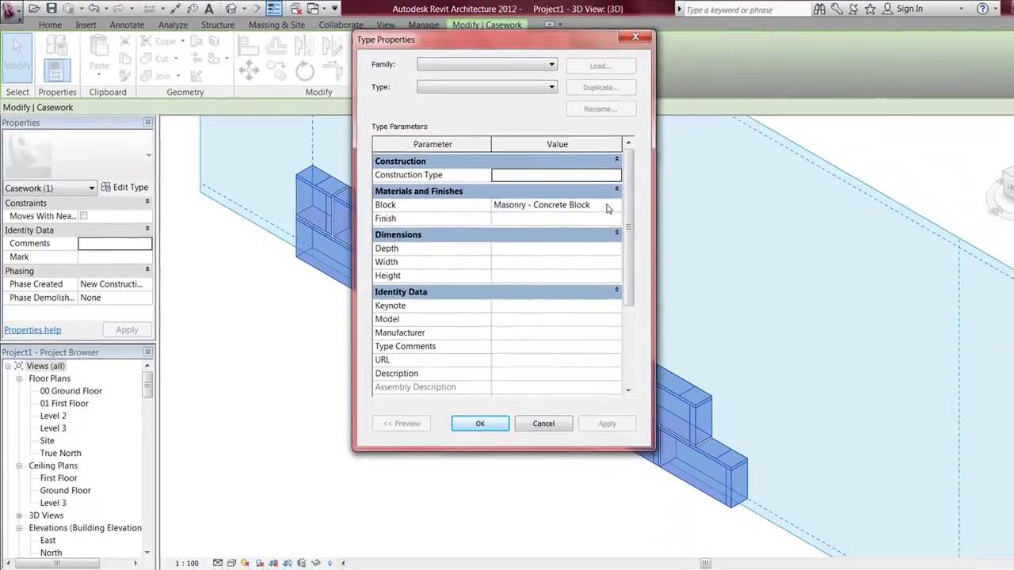
pyautogui.click(773, 261)
pyautogui.click(782, 260)
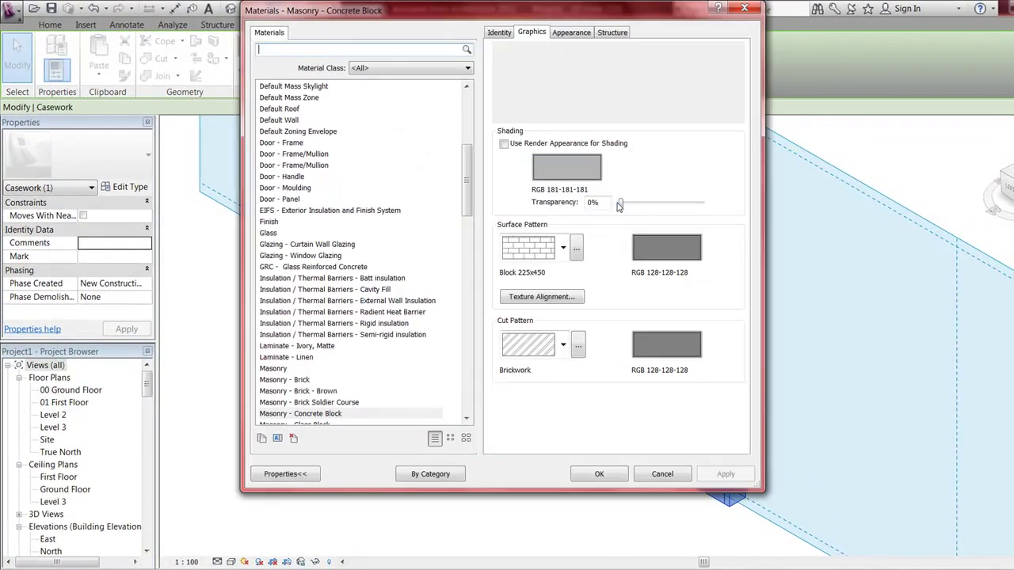
pyautogui.click(563, 248)
pyautogui.scroll(5, 554, 289)
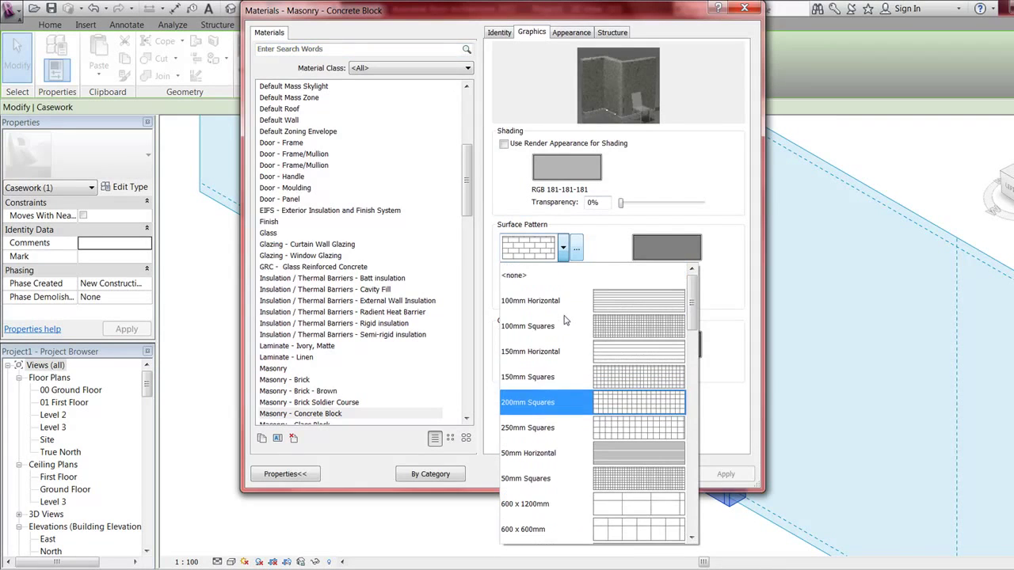
pyautogui.click(554, 287)
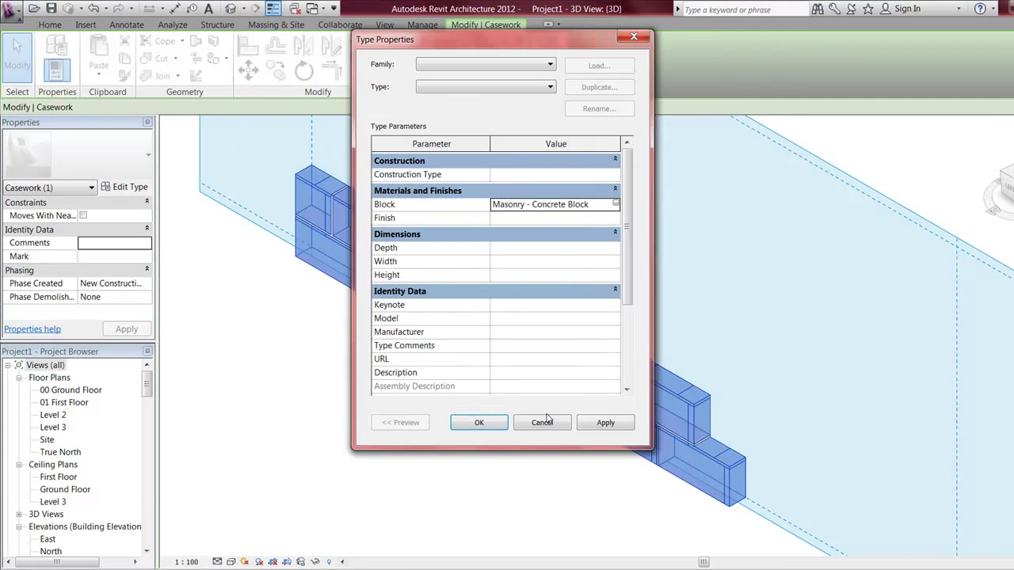
pyautogui.click(490, 423)
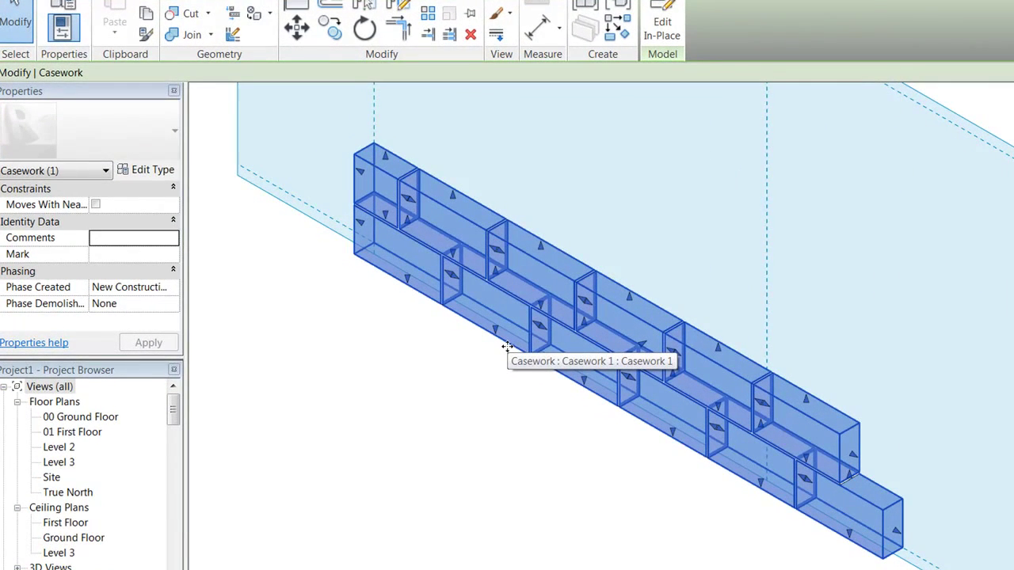
pyautogui.click(671, 477)
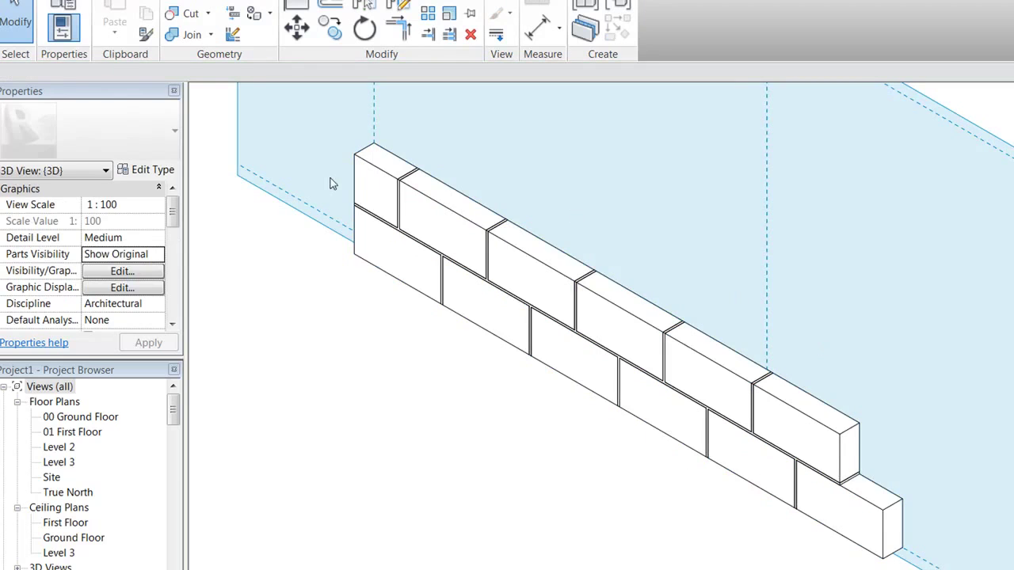
# Step: Hide the active work plane in the 3D view
pyautogui.scroll(8, 792, 451)
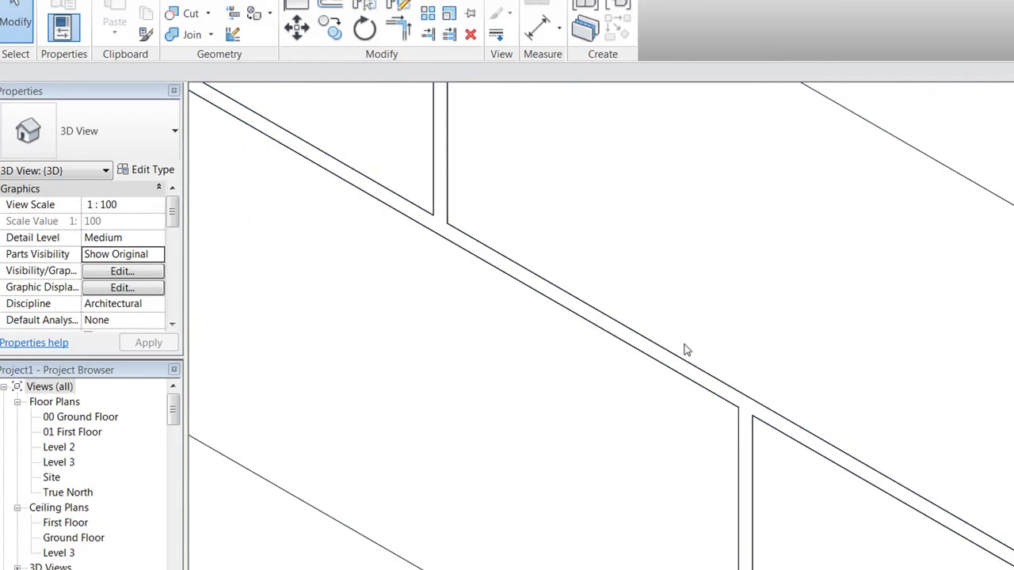
pyautogui.scroll(-8, 769, 355)
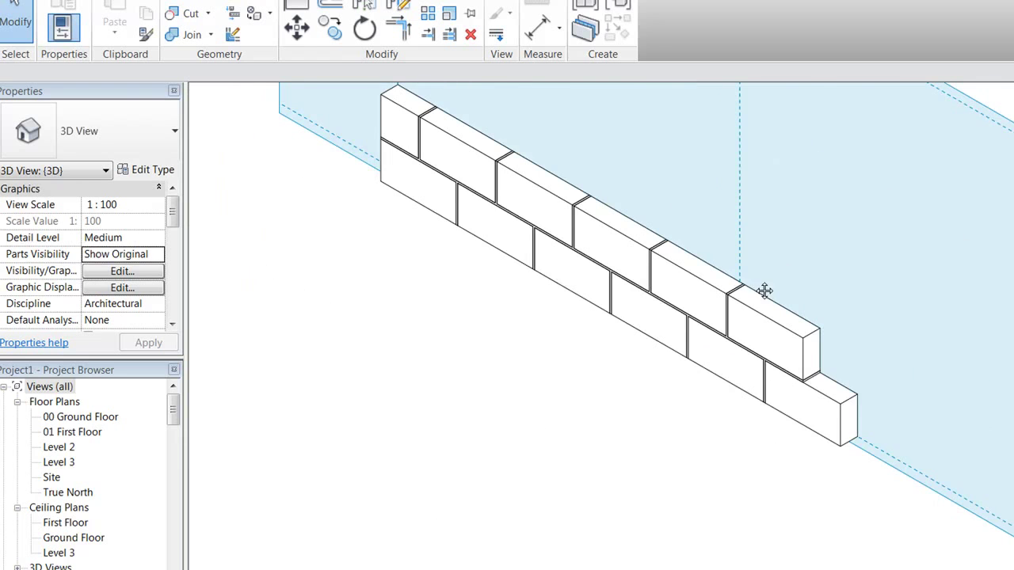
pyautogui.scroll(-3, 761, 364)
pyautogui.keyDown('shift'); pyautogui.moveTo(763, 342); pyautogui.dragTo(661, 354, button='middle'); pyautogui.keyUp('shift')
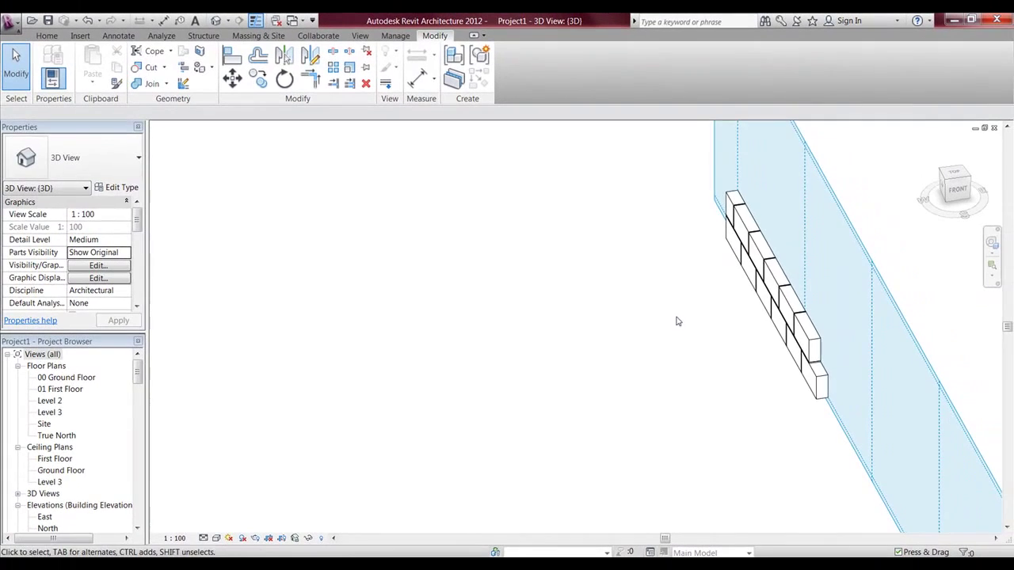
pyautogui.scroll(-3, 793, 346)
pyautogui.click(907, 369)
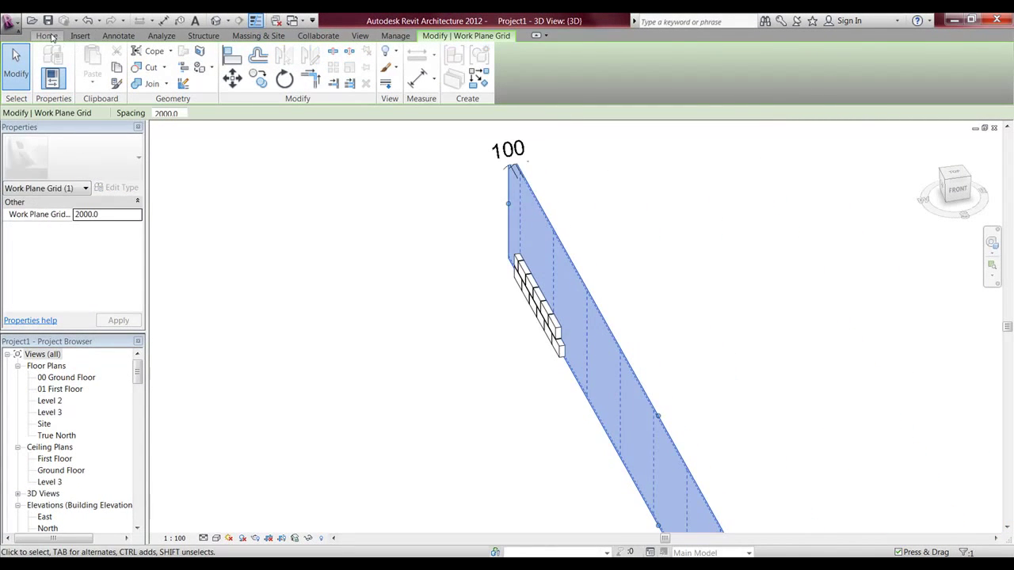
pyautogui.click(48, 35)
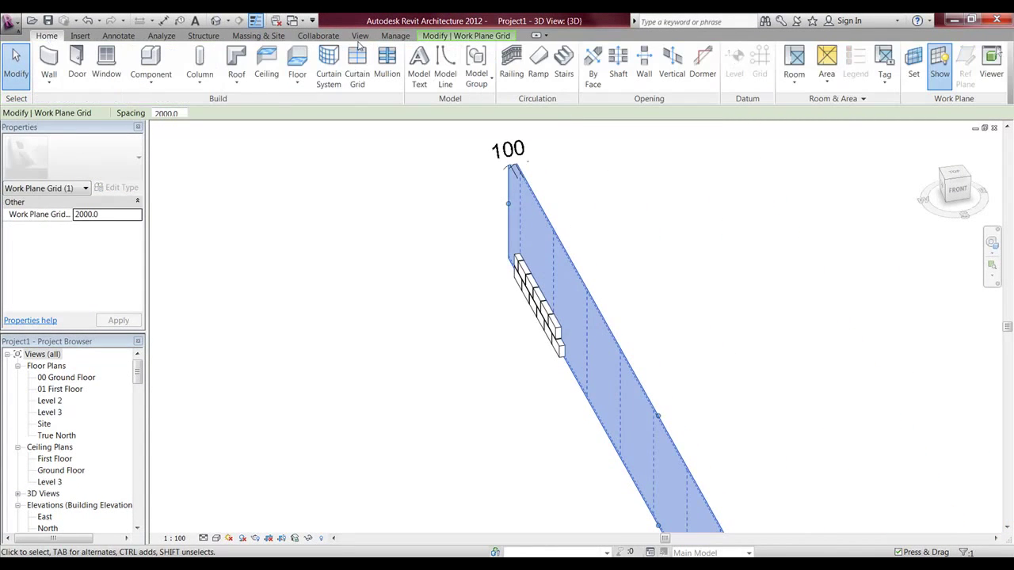
pyautogui.click(939, 65)
pyautogui.keyDown('shift'); pyautogui.moveTo(684, 262); pyautogui.dragTo(631, 278, button='middle'); pyautogui.keyUp('shift')
pyautogui.moveTo(764, 294); pyautogui.dragTo(591, 327, button='middle')
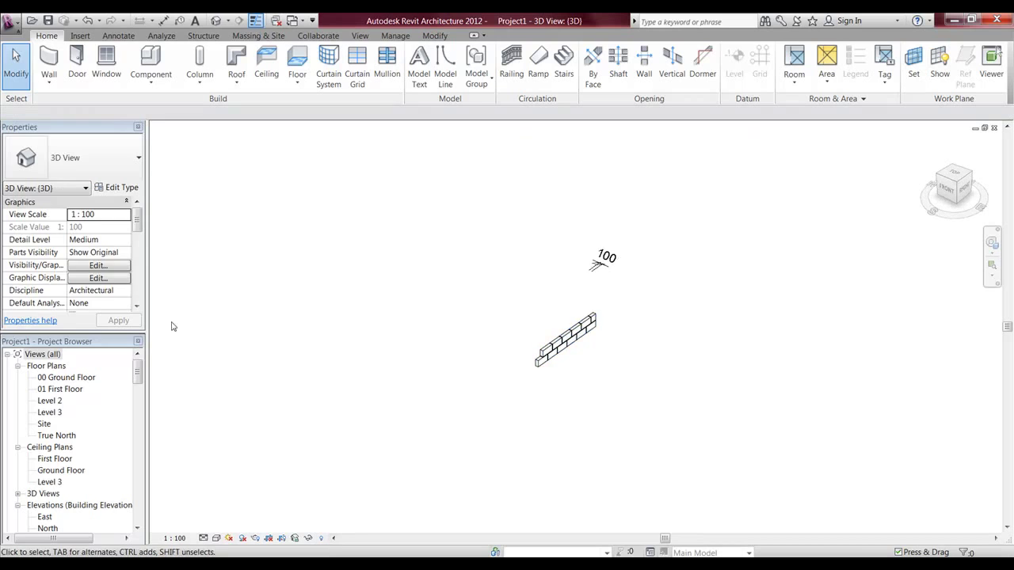
# Step: Open the Site floor plan with the block wall in view
pyautogui.doubleClick(49, 401)
pyautogui.click(44, 423)
pyautogui.doubleClick(44, 425)
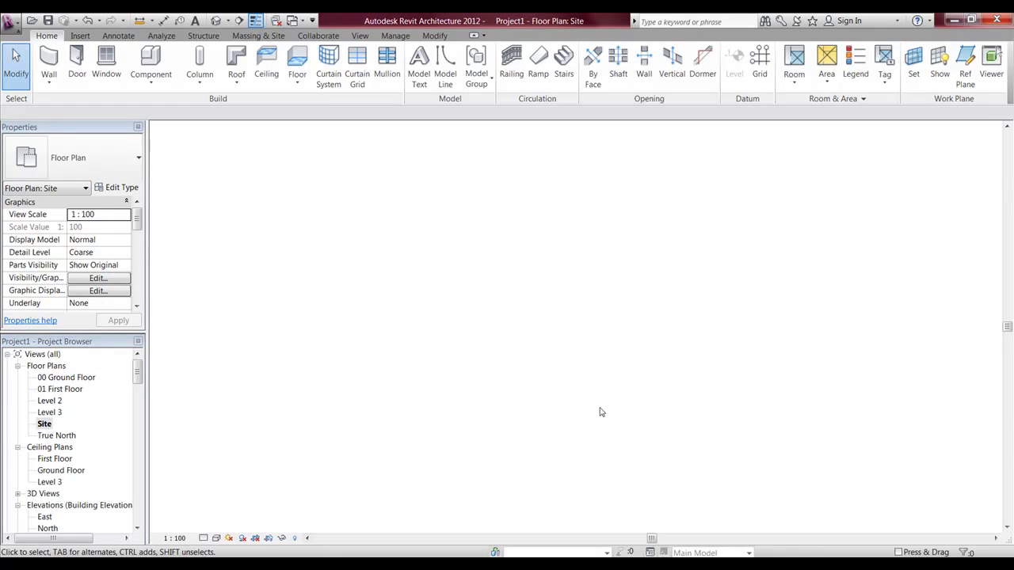
pyautogui.scroll(2, 554, 265)
pyautogui.scroll(4, 572, 300)
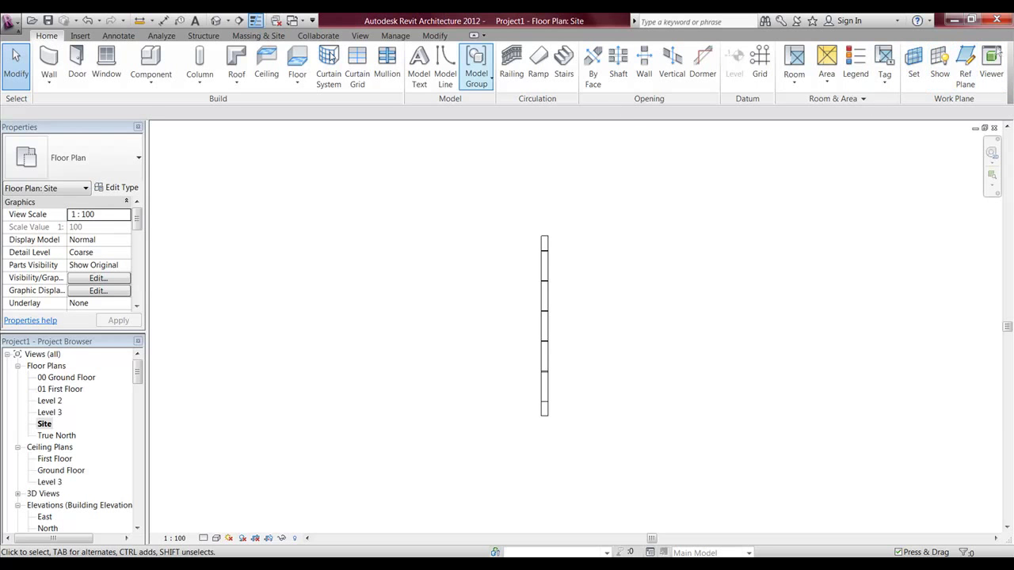
# Step: Start a new in-place model in the Casework category with the suggested name
pyautogui.click(150, 80)
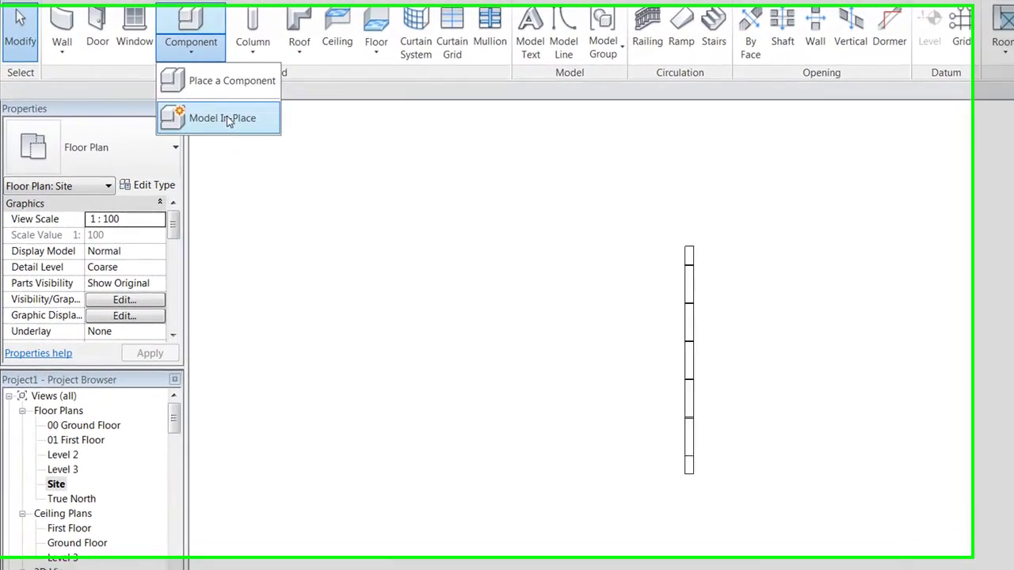
pyautogui.click(184, 135)
pyautogui.click(686, 509)
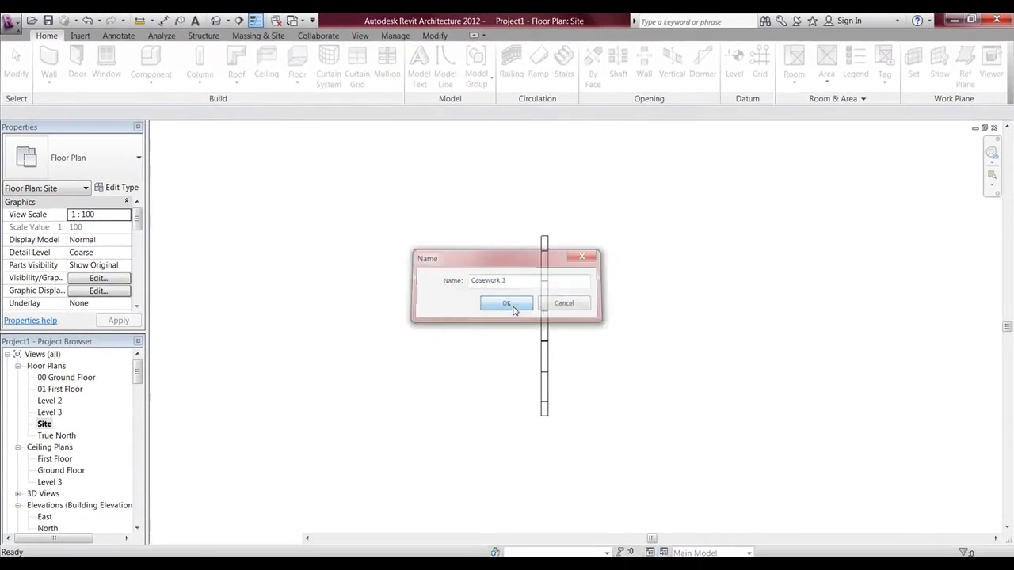
pyautogui.click(512, 308)
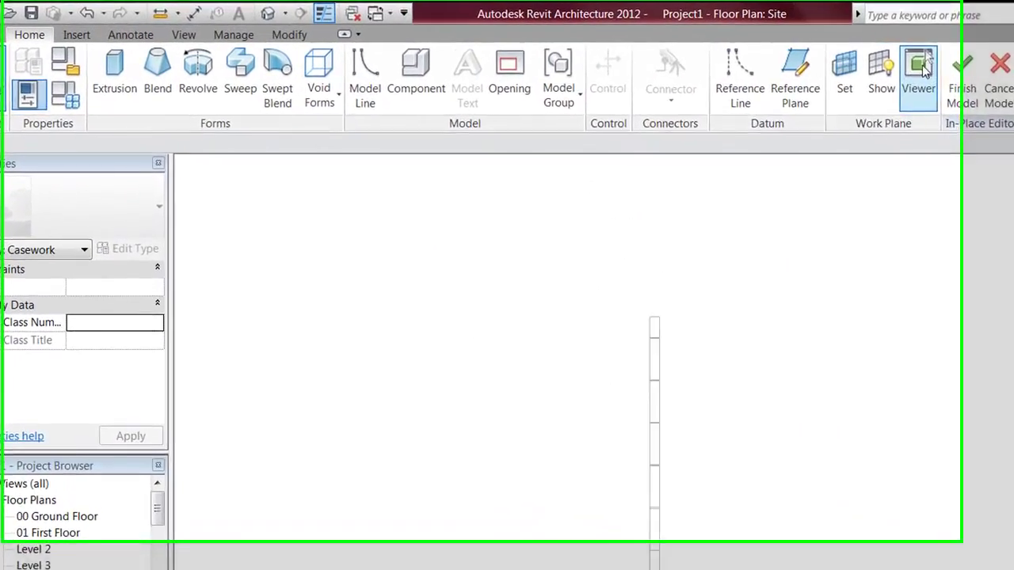
# Step: Draw a straight reference line along the full length of the wall's right-hand face in plan and show it in the 3D view
pyautogui.click(568, 67)
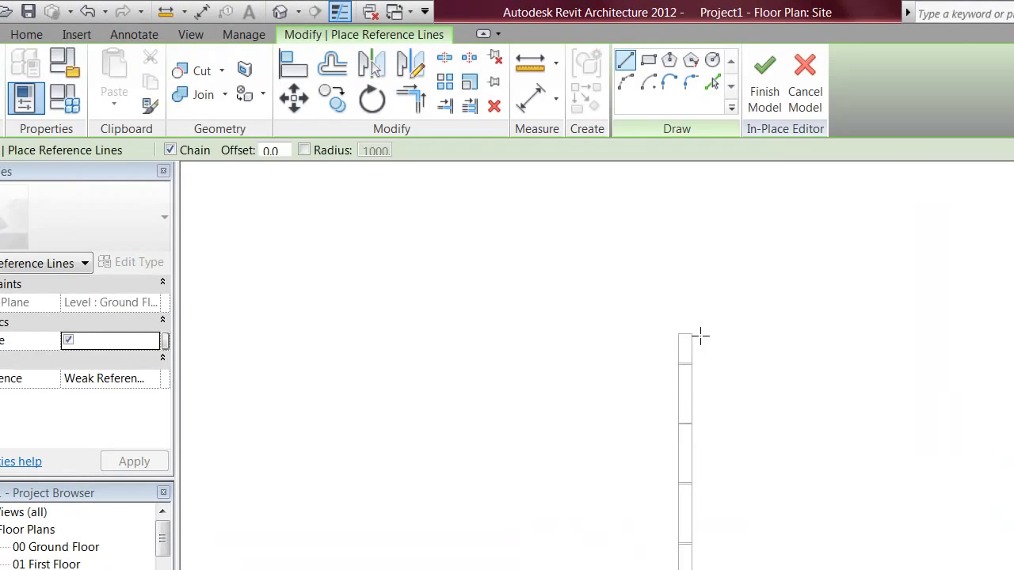
pyautogui.click(696, 334)
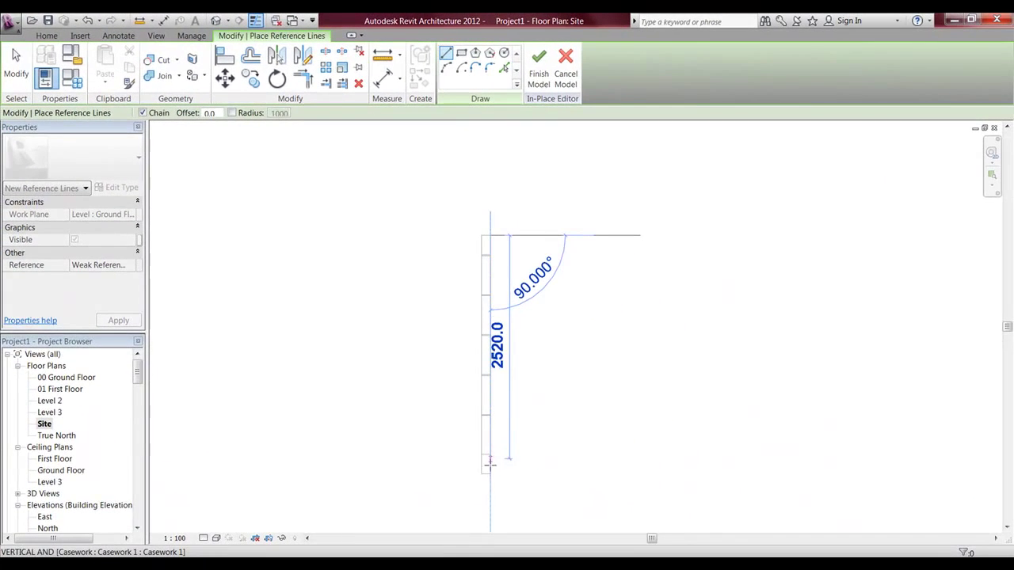
pyautogui.click(488, 475)
pyautogui.press('Escape')
pyautogui.press('Escape')
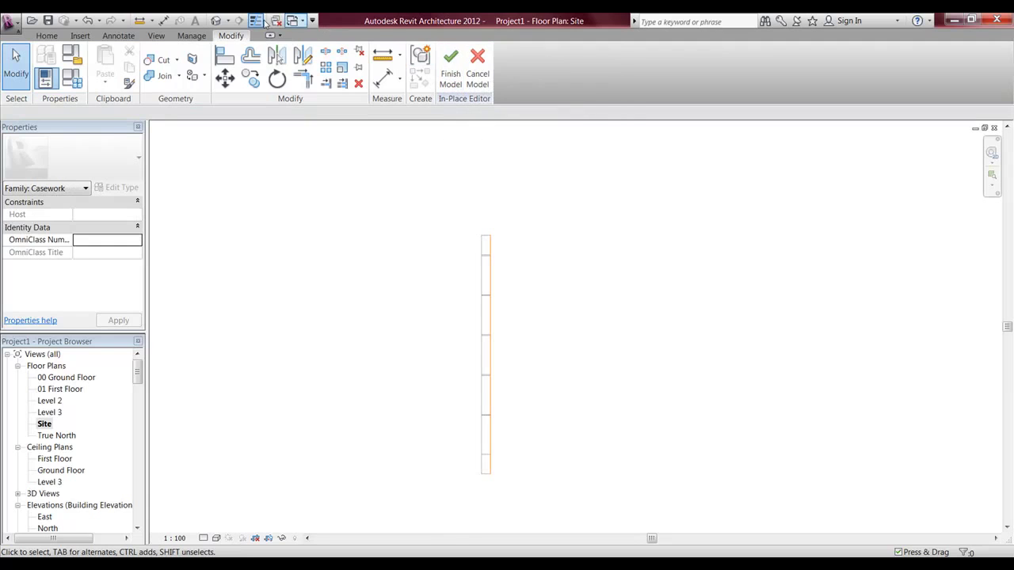
pyautogui.click(217, 22)
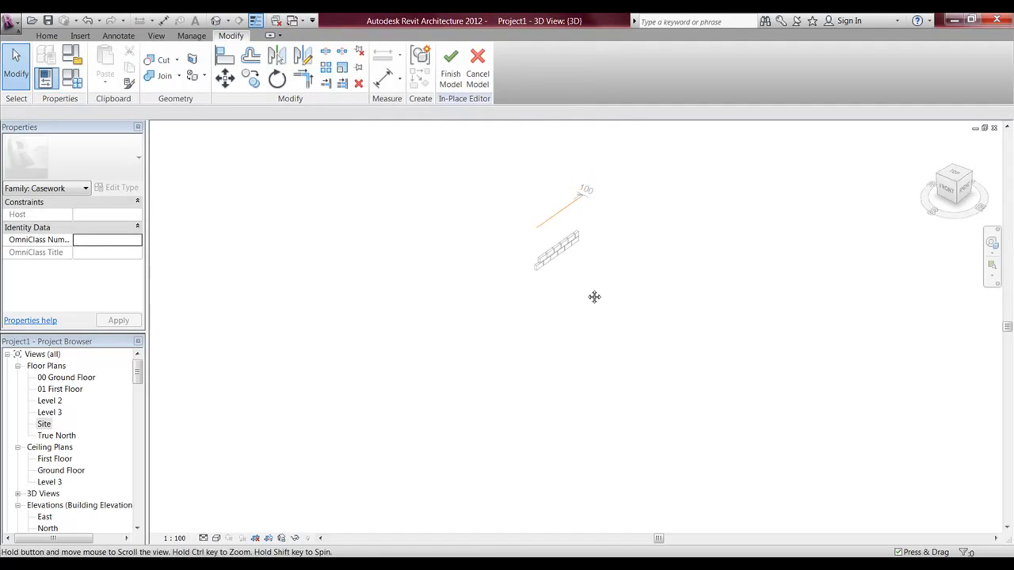
pyautogui.scroll(3, 554, 213)
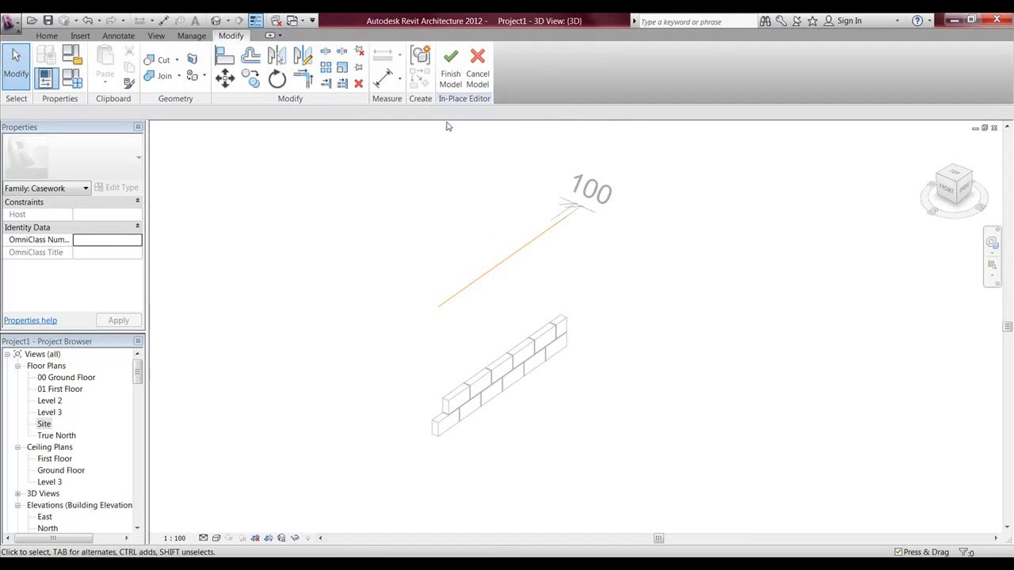
# Step: Set the work plane to the vertical plane at the far end of the reference line and show it
pyautogui.click(46, 36)
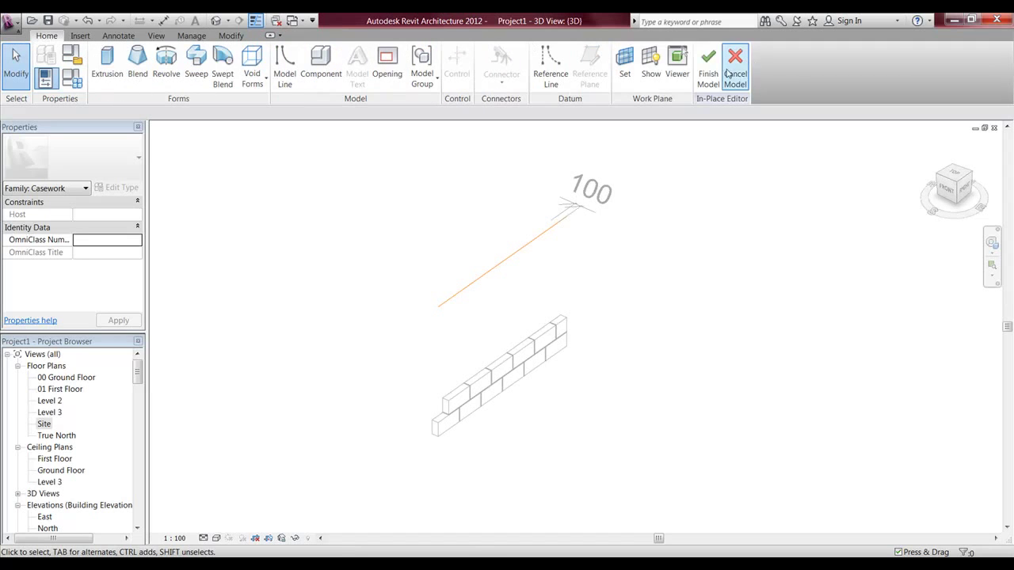
pyautogui.click(625, 63)
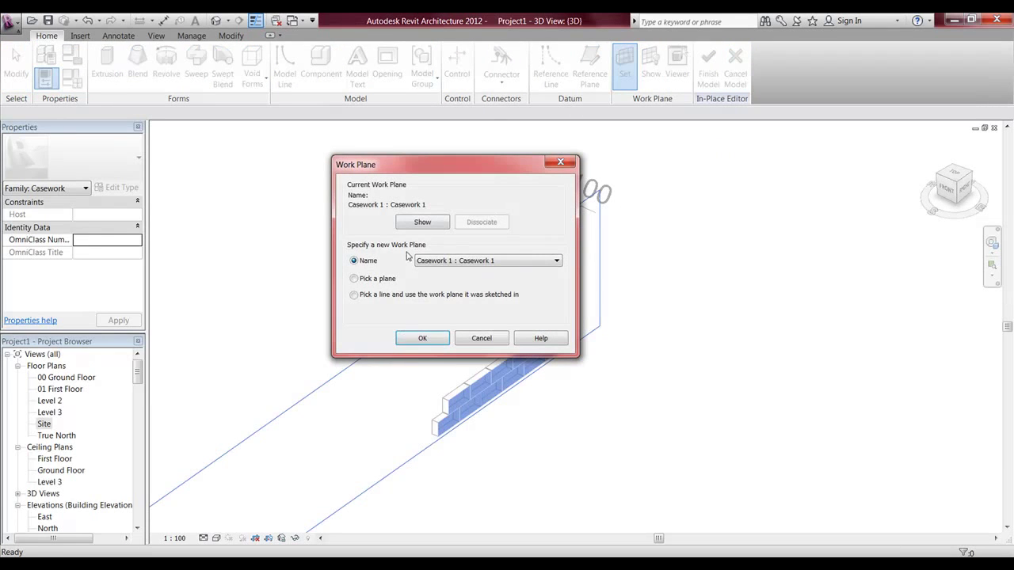
pyautogui.click(423, 344)
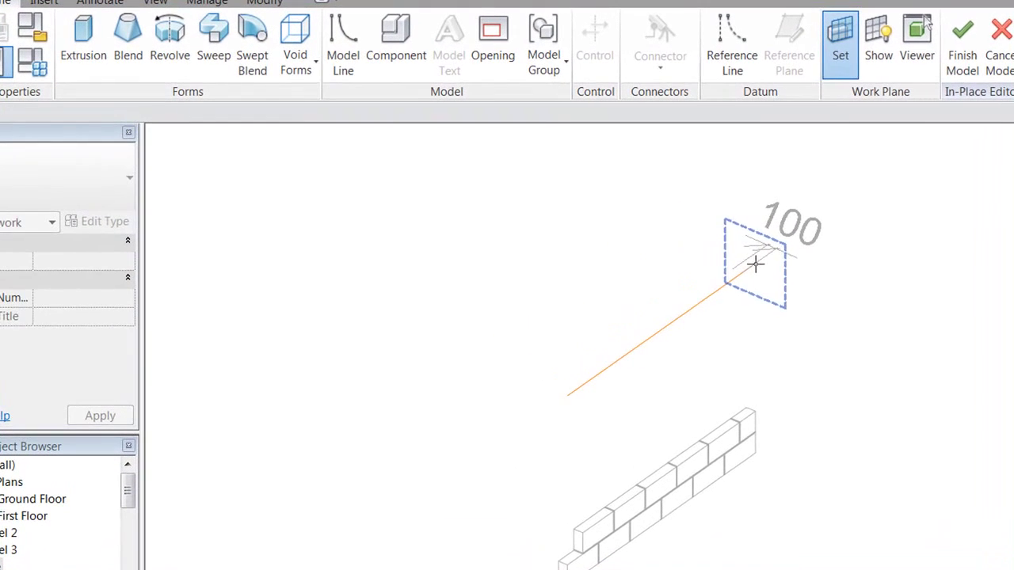
pyautogui.click(567, 216)
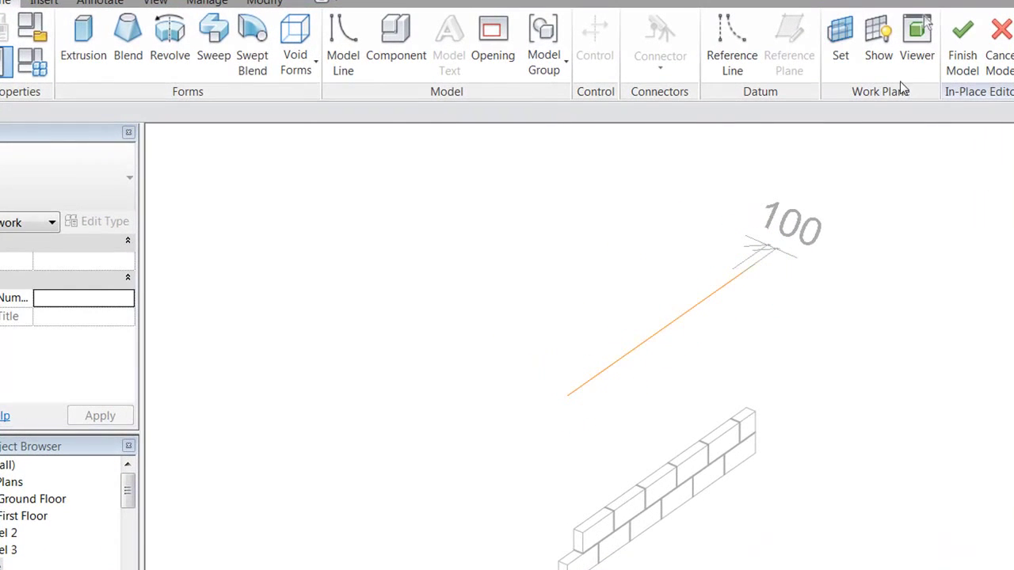
pyautogui.click(878, 44)
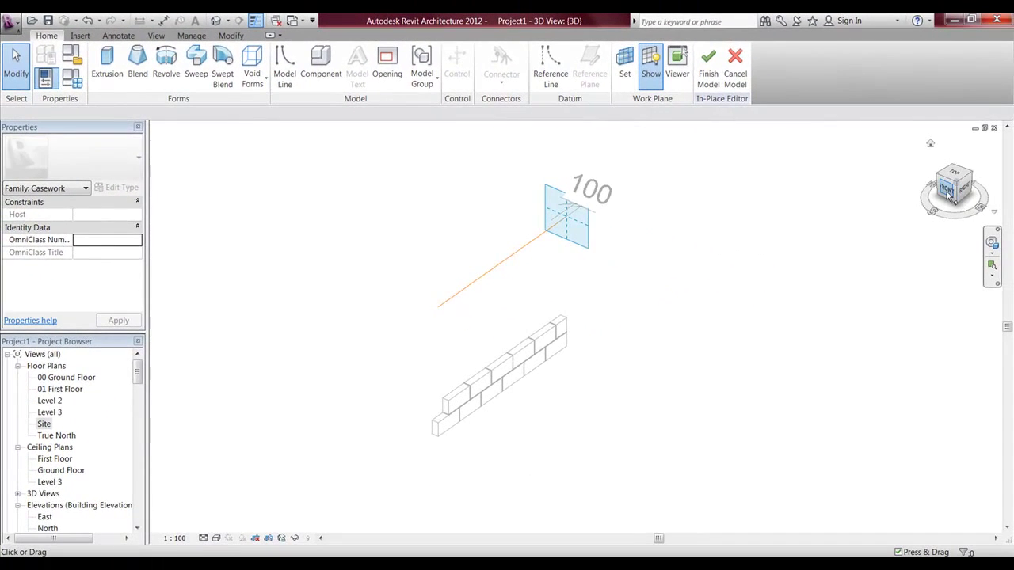
# Step: Start an Extrusion in the front 3D orientation and sketch a rectangle from the wall's lower outer corner, running up beside the blocks
pyautogui.click(946, 194)
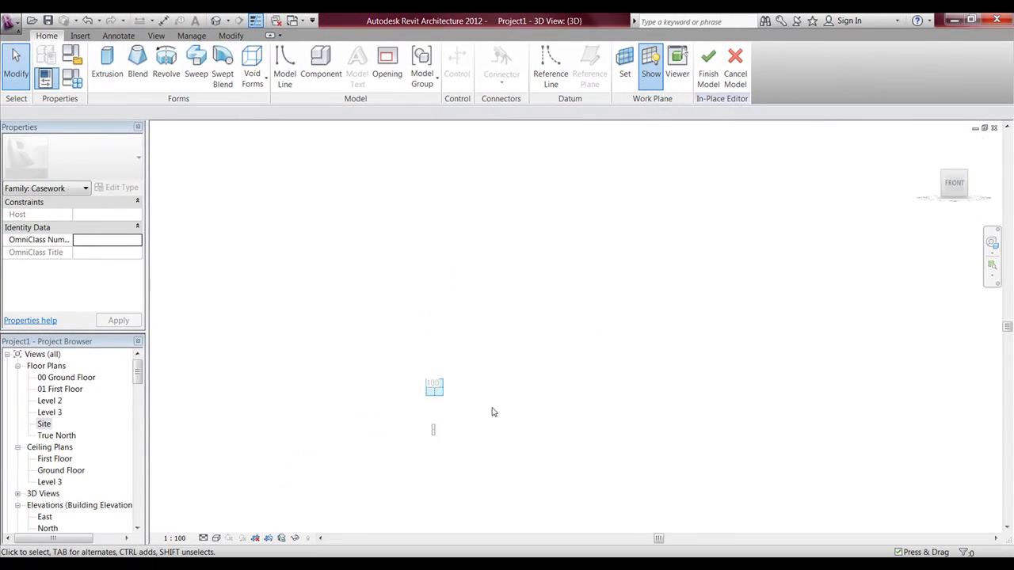
pyautogui.scroll(5, 629, 344)
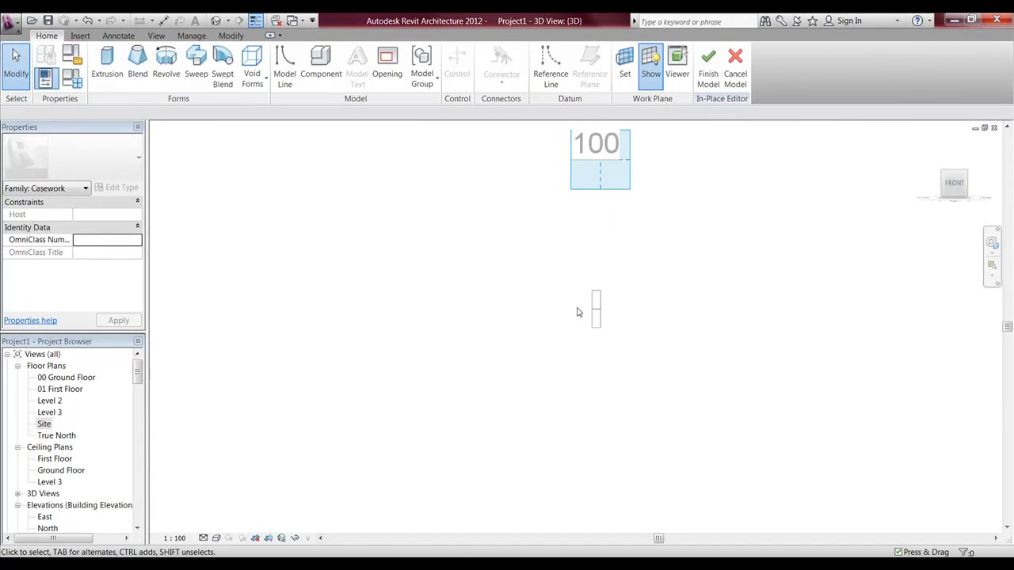
pyautogui.moveTo(584, 349); pyautogui.dragTo(530, 385, button='middle')
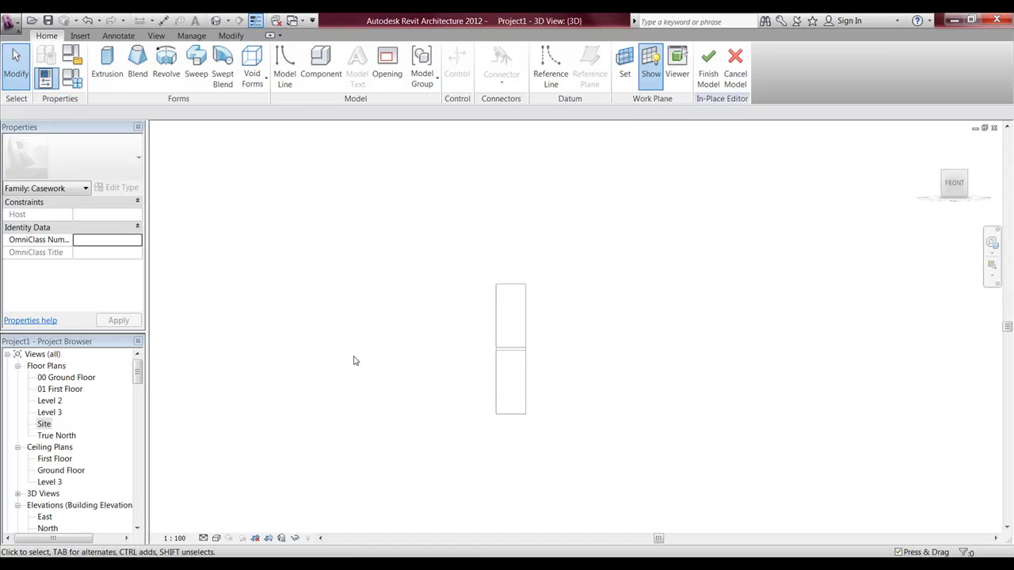
pyautogui.click(107, 63)
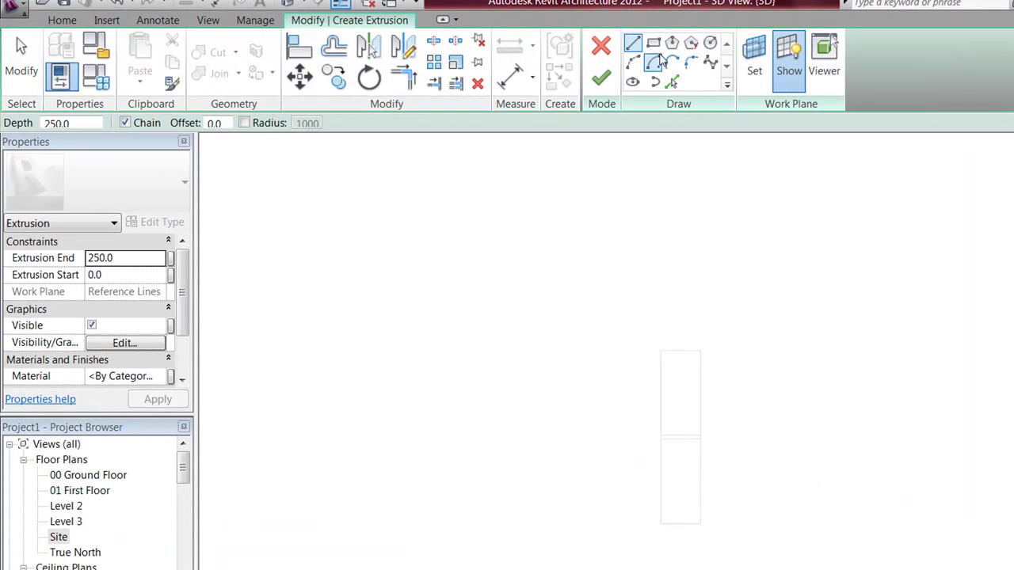
pyautogui.click(491, 55)
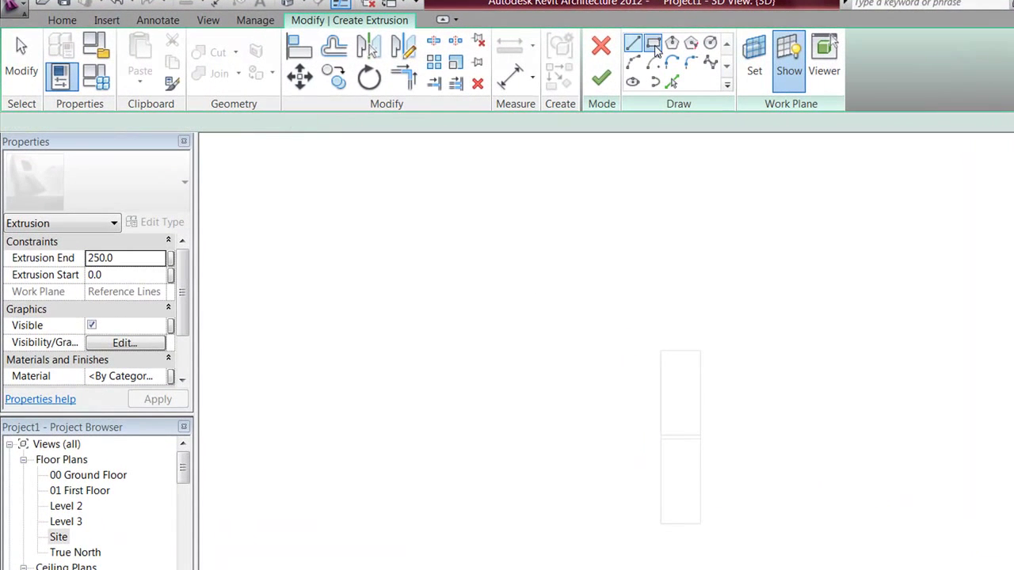
pyautogui.click(700, 525)
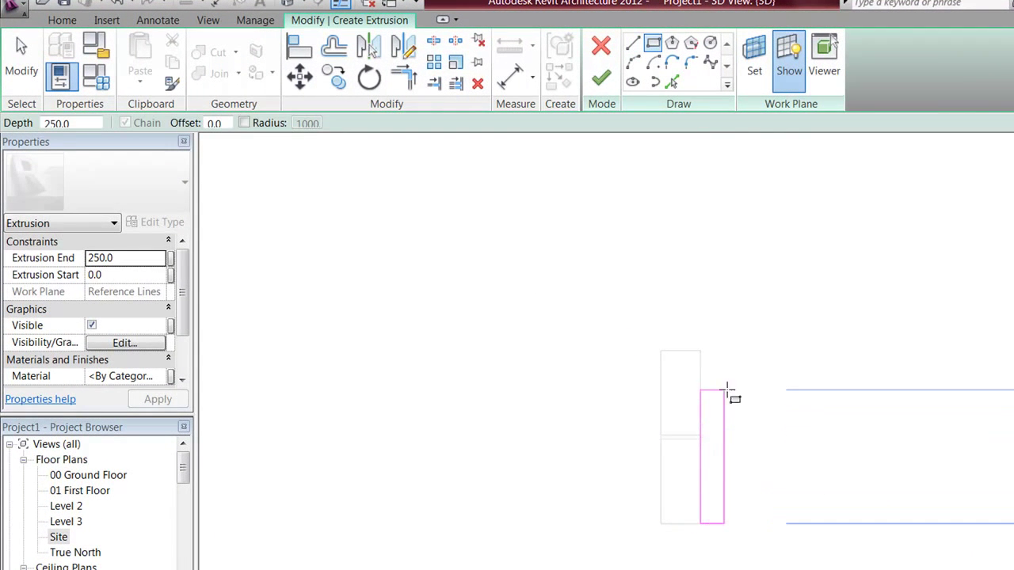
pyautogui.click(743, 342)
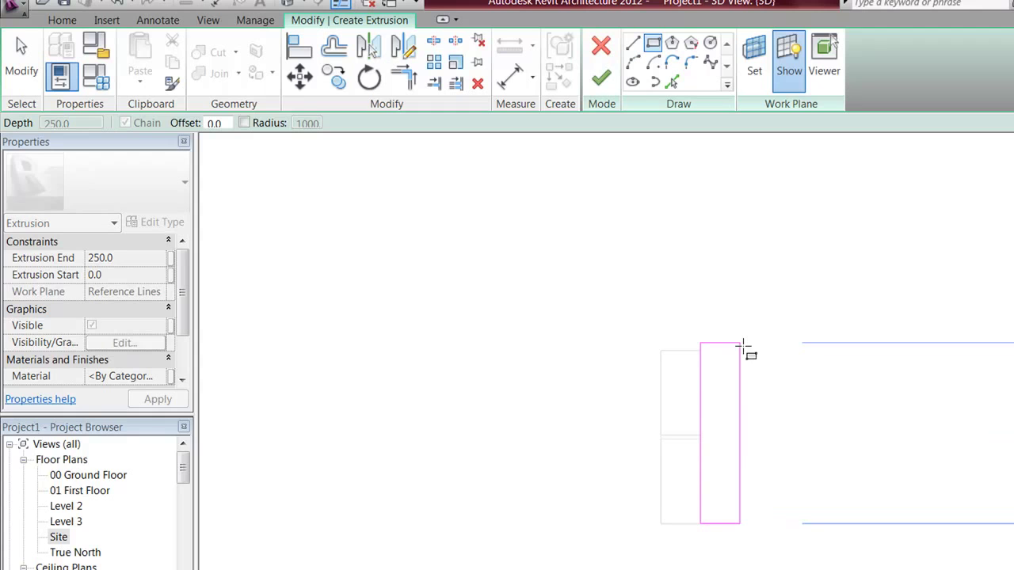
# Step: Align the rectangle's upper edge with the wall's upper edge, then finish the extrusion at 250 depth and the in-place model
pyautogui.press('a')
pyautogui.press('l')
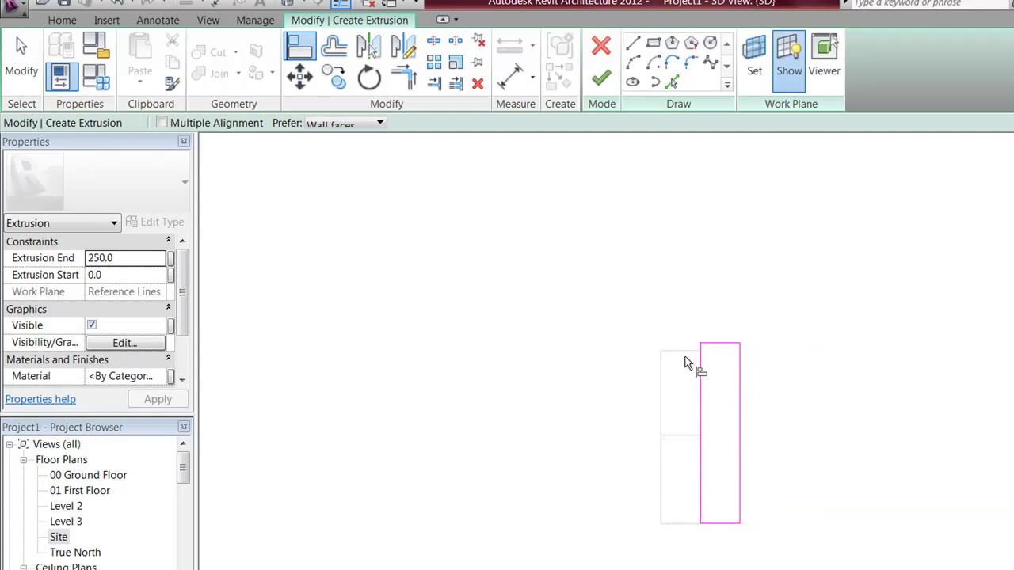
pyautogui.click(685, 350)
pyautogui.click(701, 344)
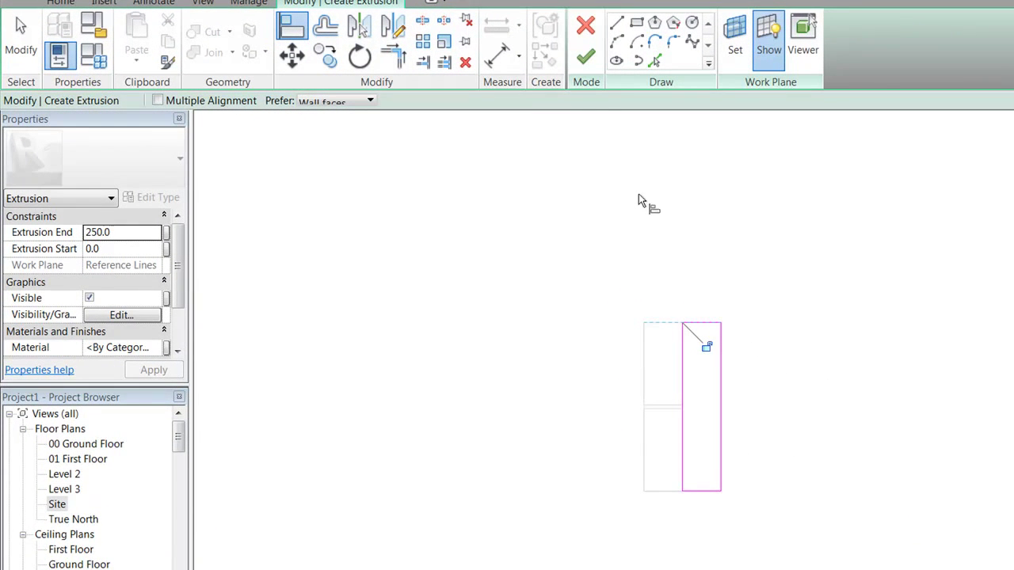
pyautogui.click(586, 62)
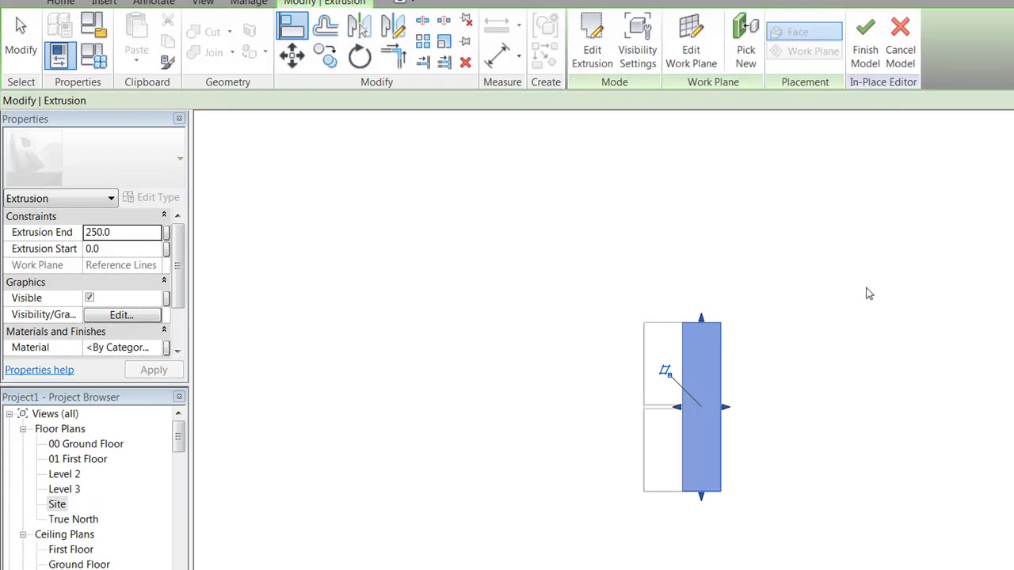
pyautogui.click(871, 47)
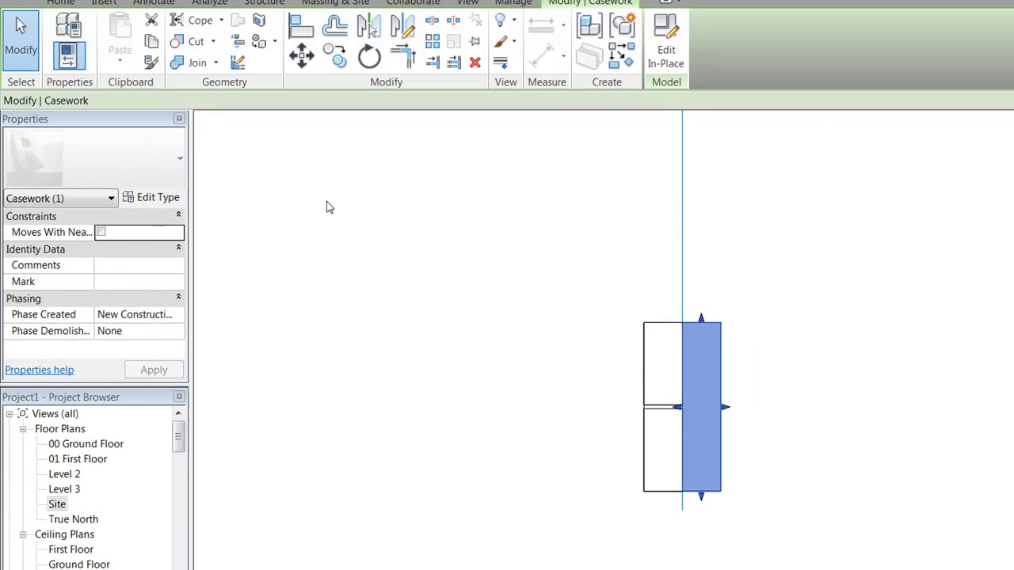
# Step: Copy the new layer twice outward from the wall, placing the copies edge to edge
pyautogui.press('c')
pyautogui.press('o')
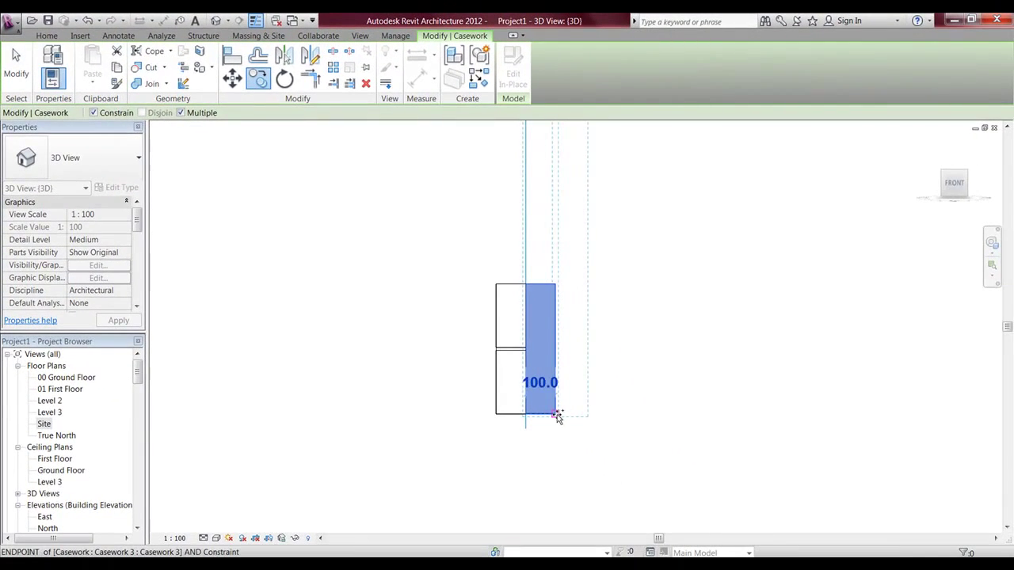
pyautogui.click(557, 417)
pyautogui.click(586, 416)
pyautogui.click(614, 417)
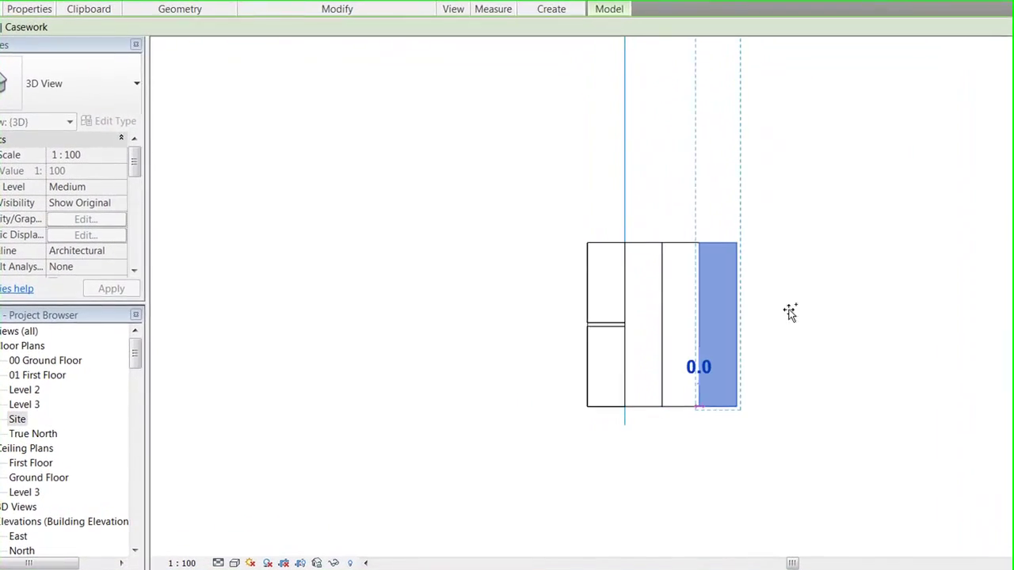
pyautogui.press('Escape')
pyautogui.press('Escape')
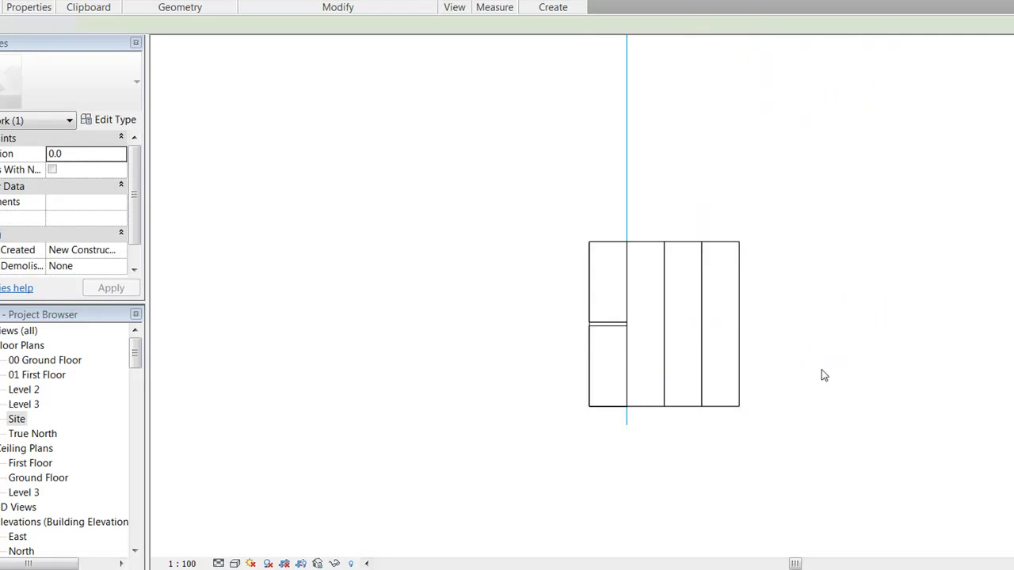
# Step: Stretch the outermost layer along the length of the block wall in an angled 3D view
pyautogui.scroll(-3, 783, 303)
pyautogui.keyDown('shift'); pyautogui.moveTo(772, 349); pyautogui.dragTo(774, 364, button='middle'); pyautogui.keyUp('shift')
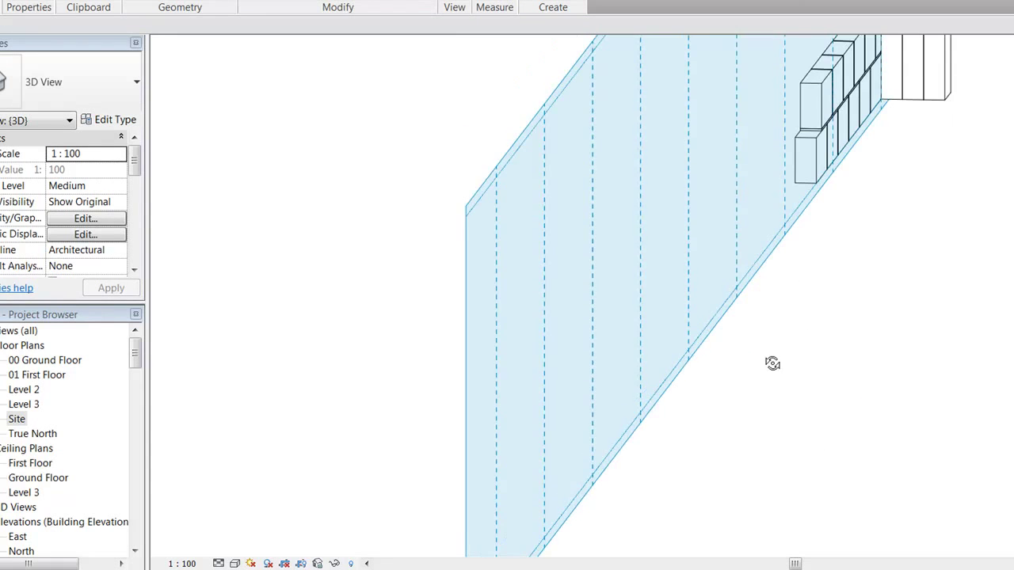
pyautogui.scroll(-3, 860, 344)
pyautogui.keyDown('shift'); pyautogui.moveTo(853, 262); pyautogui.dragTo(840, 336, button='middle'); pyautogui.keyUp('shift')
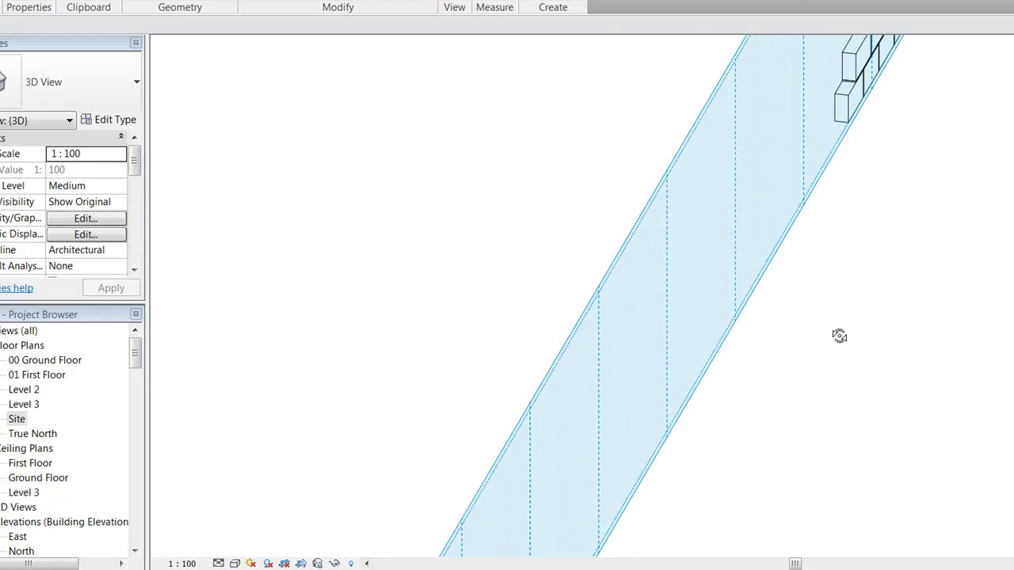
pyautogui.moveTo(898, 156); pyautogui.dragTo(833, 422, button='middle')
pyautogui.scroll(3, 873, 320)
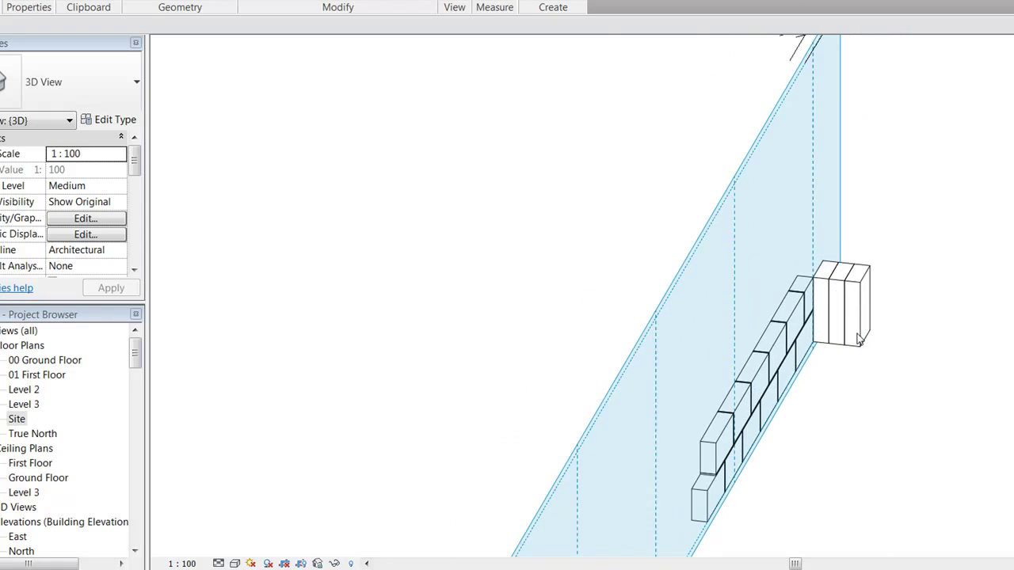
pyautogui.click(869, 289)
pyautogui.moveTo(868, 285); pyautogui.dragTo(750, 499)
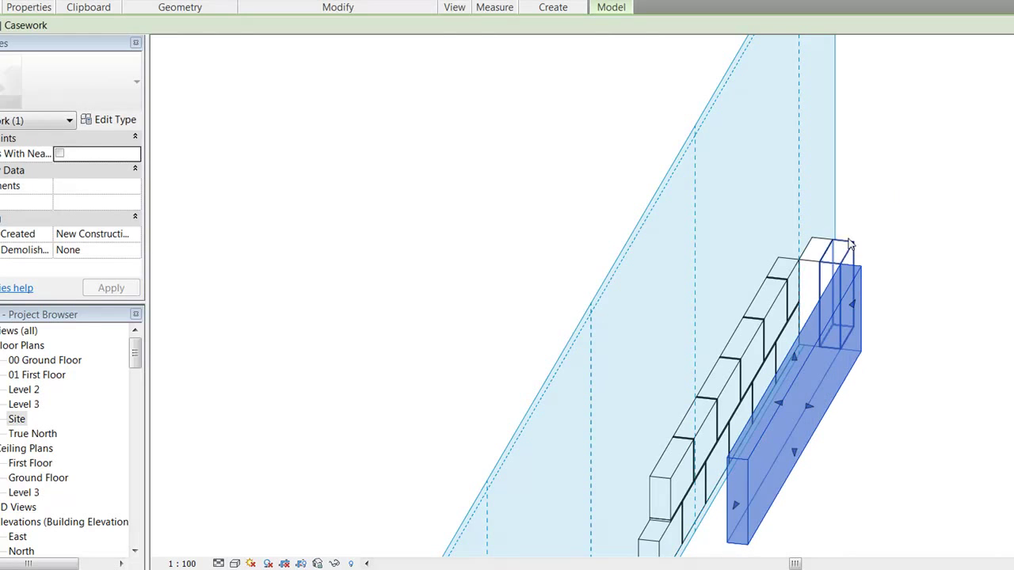
# Step: Stretch the middle layer and the layer next to the blocks along the length of the wall
pyautogui.click(851, 285)
pyautogui.moveTo(829, 310); pyautogui.dragTo(738, 510)
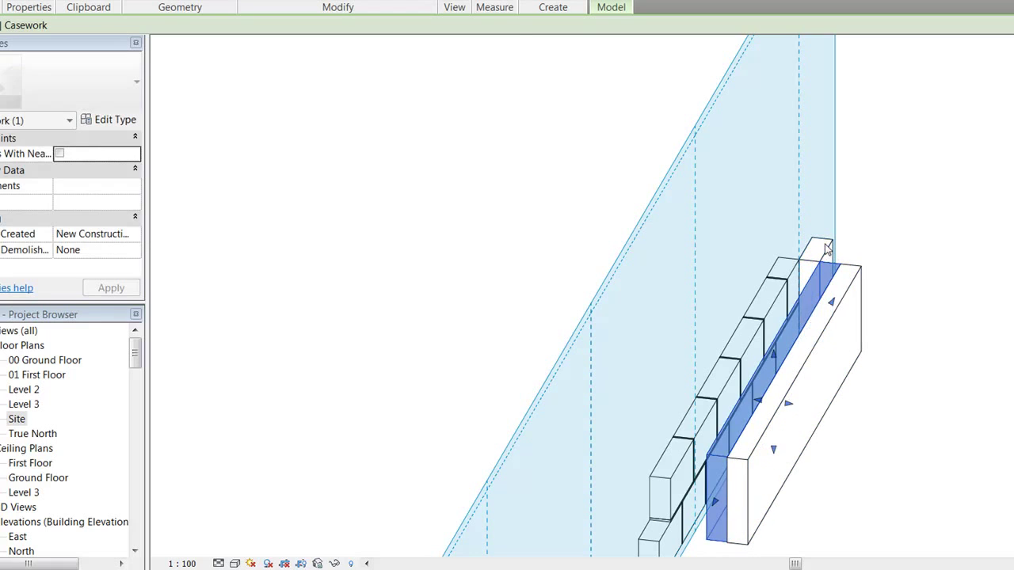
pyautogui.click(828, 250)
pyautogui.click(830, 257)
pyautogui.click(685, 287)
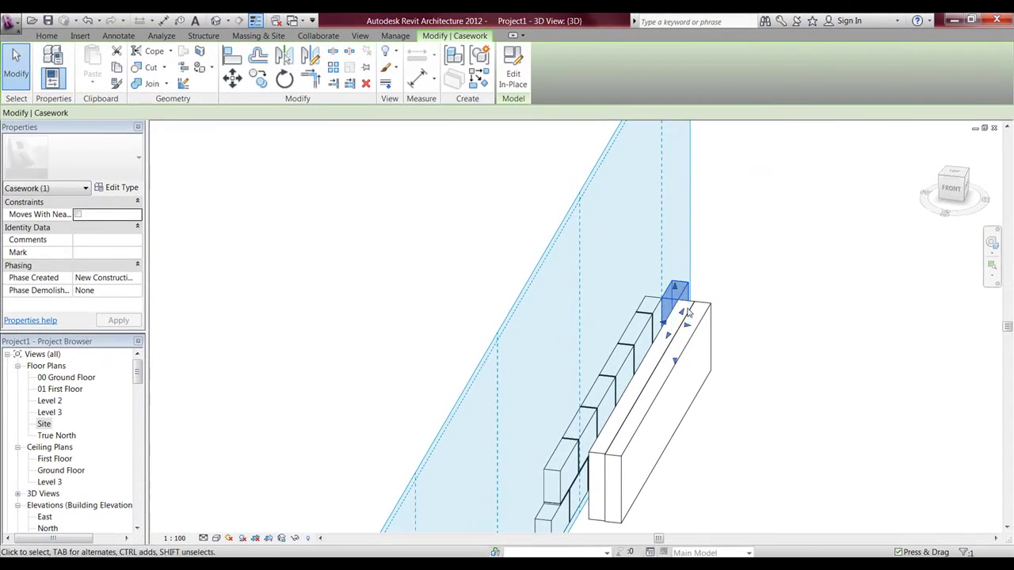
pyautogui.moveTo(683, 289); pyautogui.dragTo(571, 488)
# Step: Align the near end face of the layer beside the blocks flush with the middle layer's end face
pyautogui.click(232, 54)
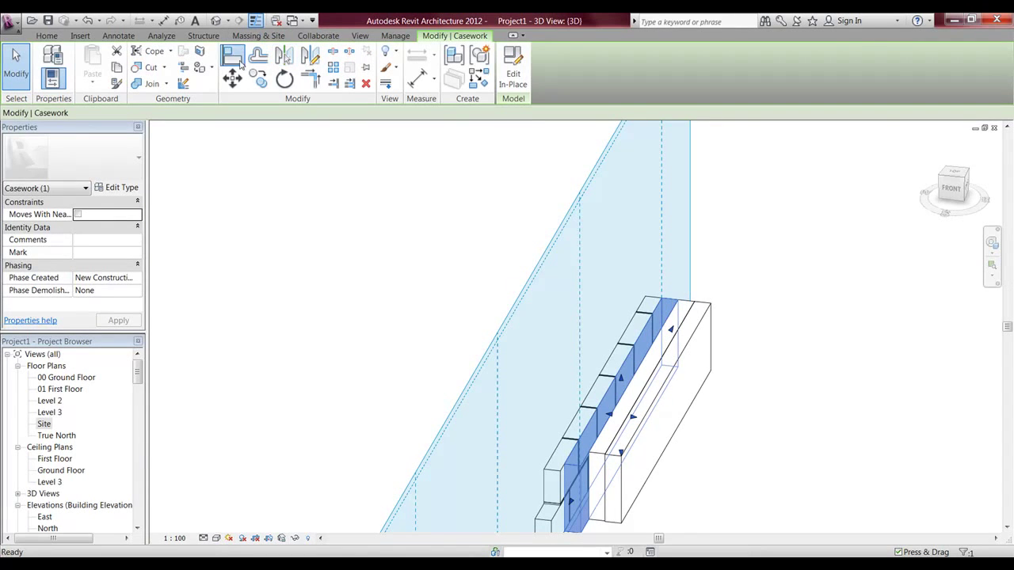
pyautogui.click(584, 473)
pyautogui.click(597, 461)
pyautogui.click(573, 471)
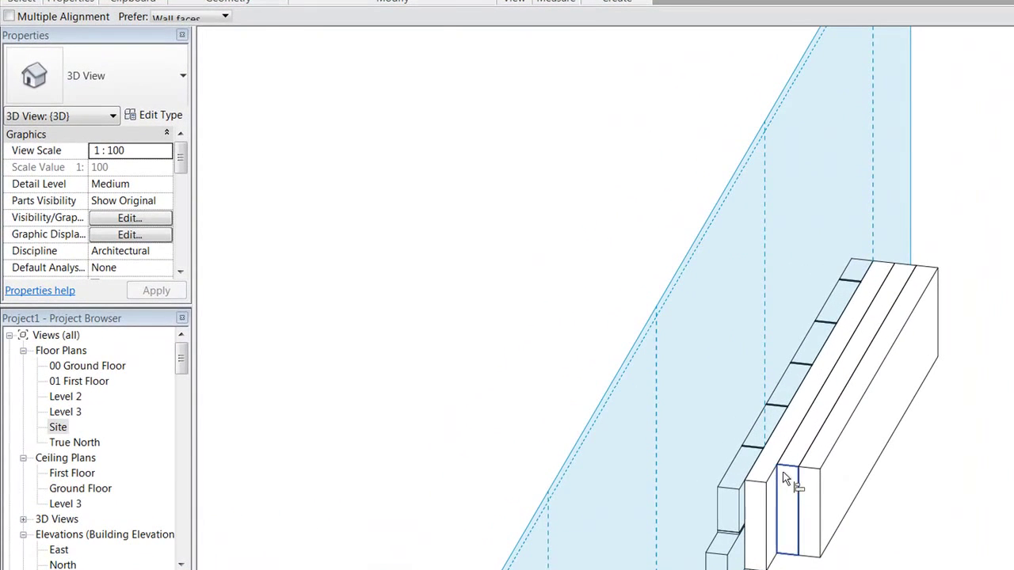
pyautogui.click(789, 470)
pyautogui.click(792, 481)
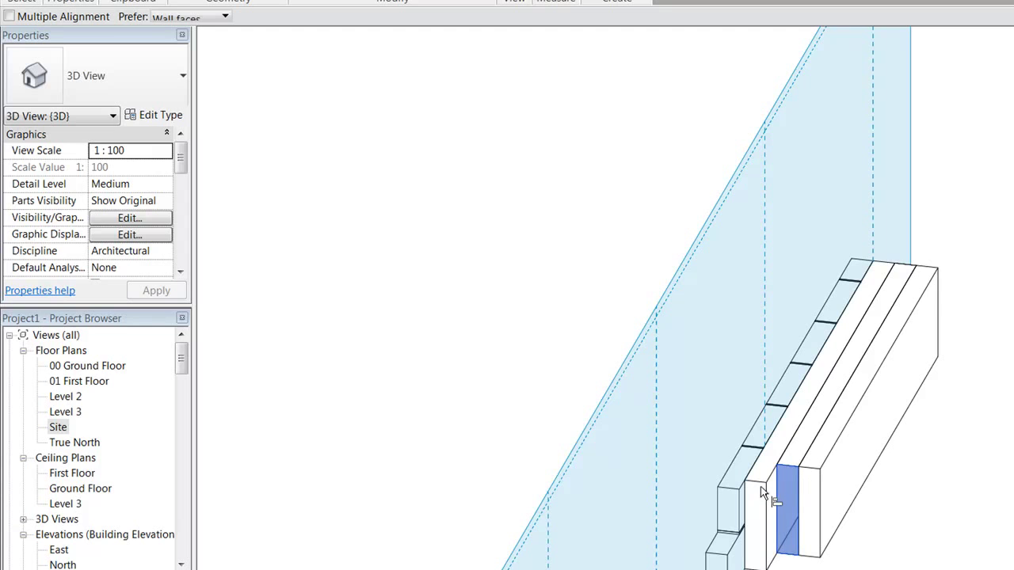
pyautogui.click(761, 483)
pyautogui.scroll(-2, 889, 483)
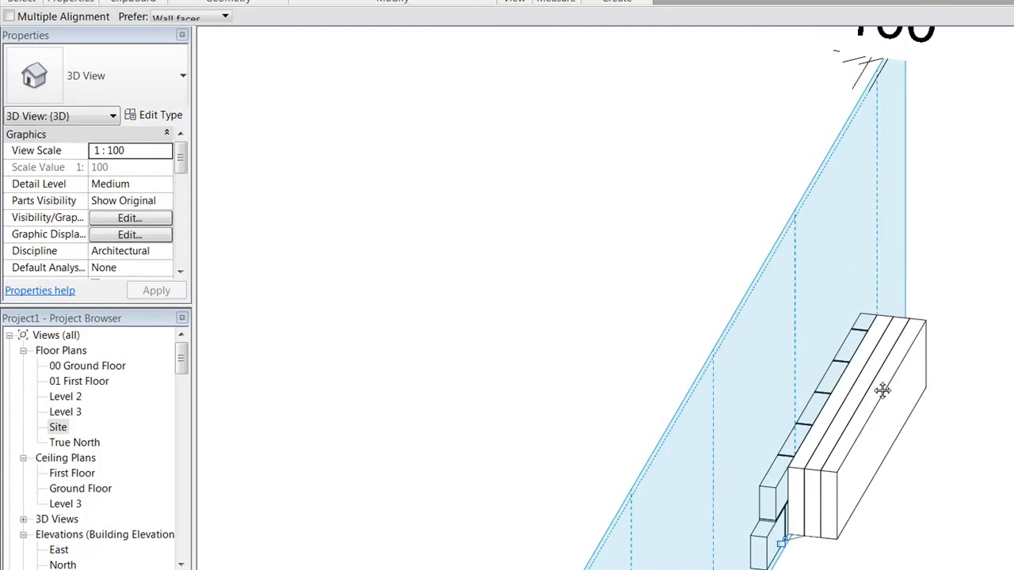
pyautogui.moveTo(882, 390); pyautogui.dragTo(865, 257, button='middle')
pyautogui.press('Escape')
pyautogui.press('Escape')
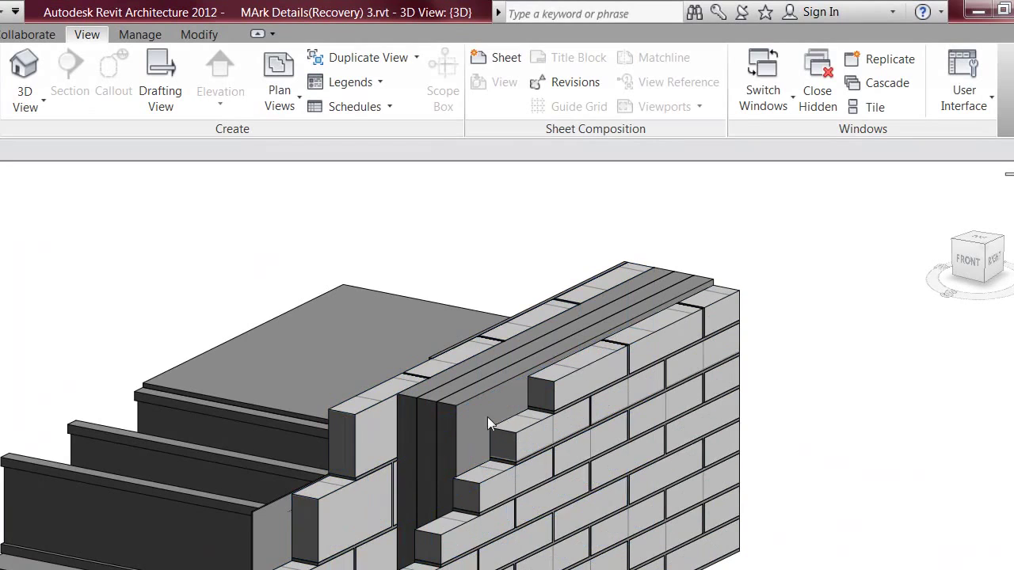
# Step: Examine the finished cavity wall detail in the other open project: stepped brick leaf, mortar joints, layers between the leaves and floor joists
pyautogui.scroll(2, 561, 388)
pyautogui.click(552, 388)
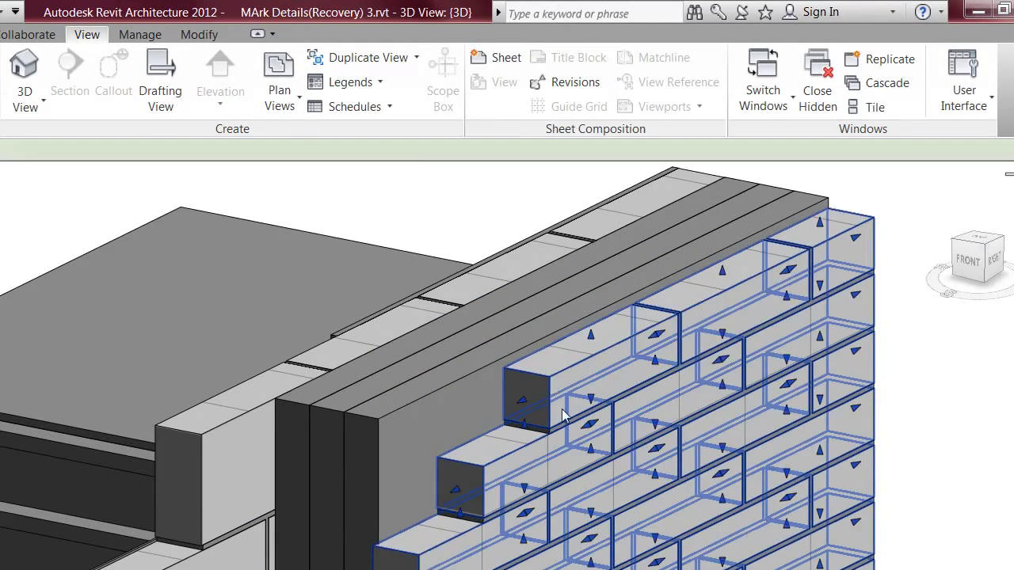
pyautogui.click(564, 416)
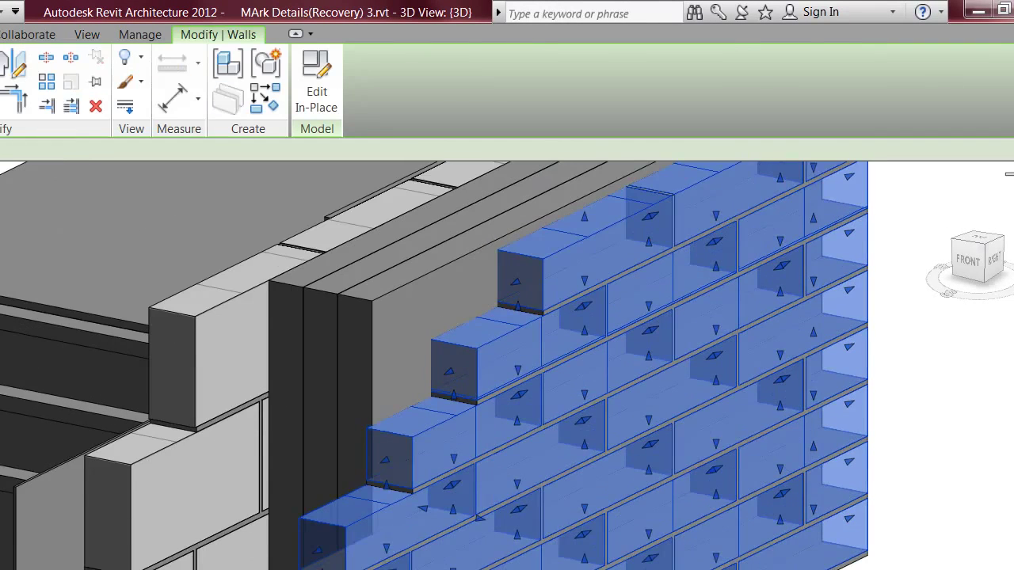
pyautogui.click(967, 496)
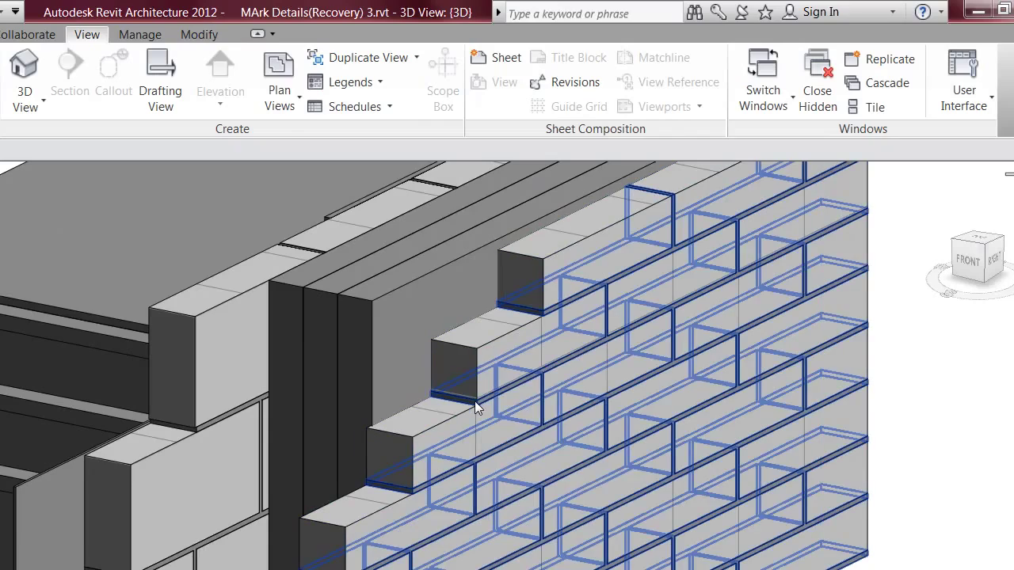
pyautogui.click(475, 401)
pyautogui.click(882, 414)
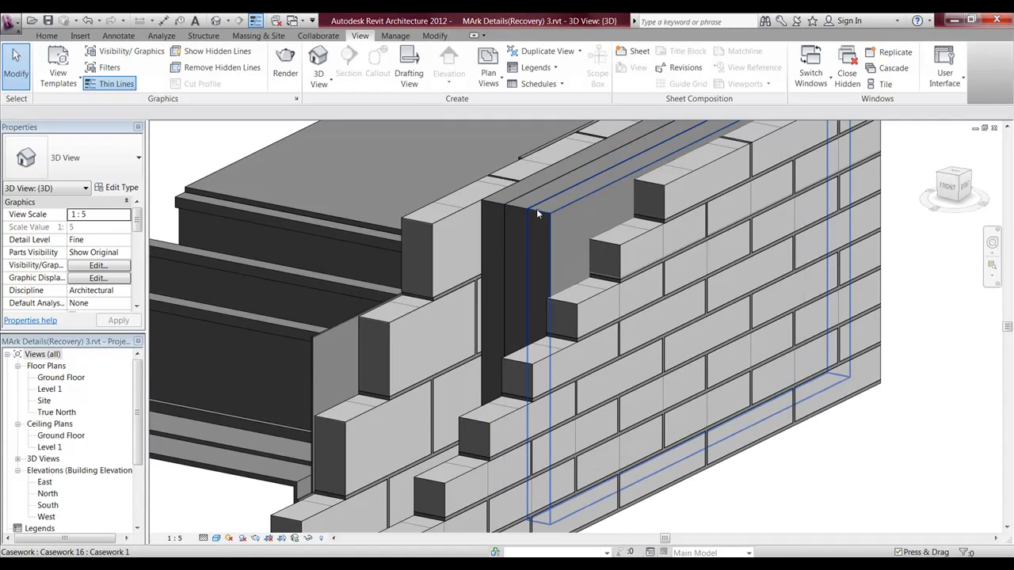
pyautogui.keyDown('shift'); pyautogui.moveTo(525, 236); pyautogui.dragTo(727, 216, button='middle'); pyautogui.keyUp('shift')
pyautogui.scroll(-1, 422, 317)
pyautogui.scroll(-1, 422, 320)
pyautogui.moveTo(336, 343); pyautogui.dragTo(516, 319, button='middle')
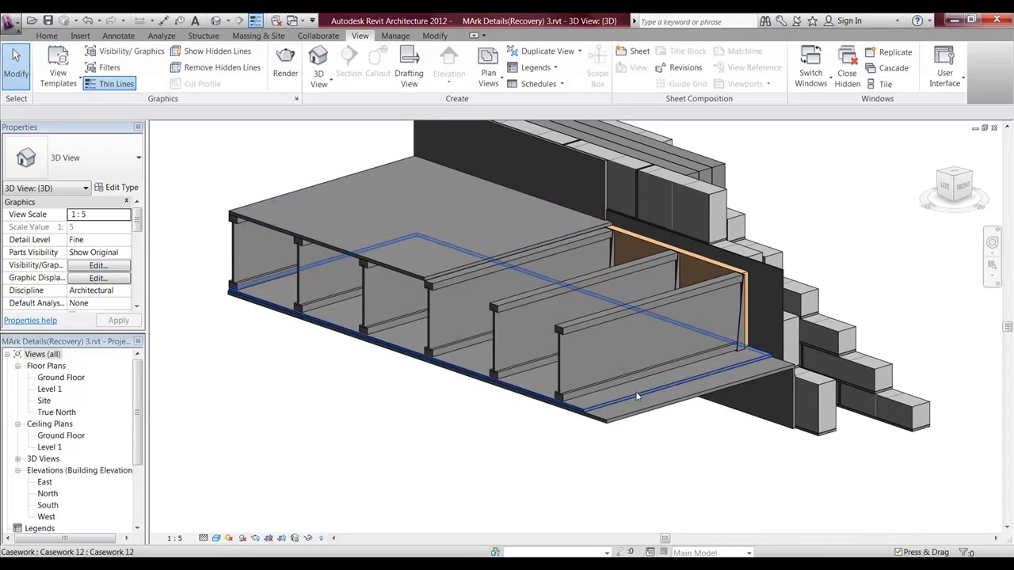
# Step: Examine the joist ends, the timber plate fixed to the wall and the bolts through it in the finished detail
pyautogui.keyDown('shift'); pyautogui.moveTo(669, 379); pyautogui.dragTo(728, 346, button='middle'); pyautogui.keyUp('shift')
pyautogui.scroll(2, 729, 342)
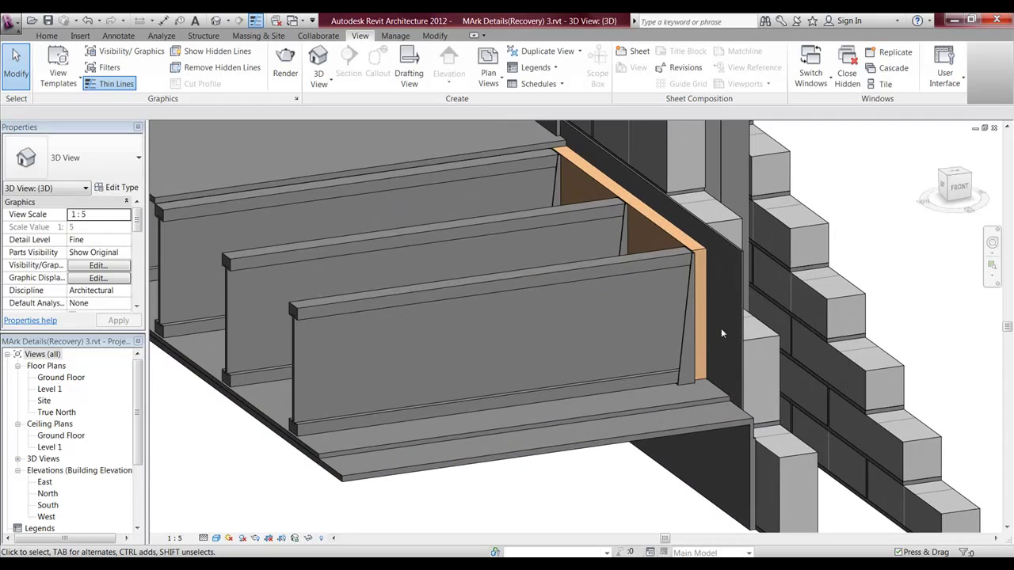
pyautogui.keyDown('shift'); pyautogui.moveTo(689, 305); pyautogui.dragTo(665, 310, button='middle'); pyautogui.keyUp('shift')
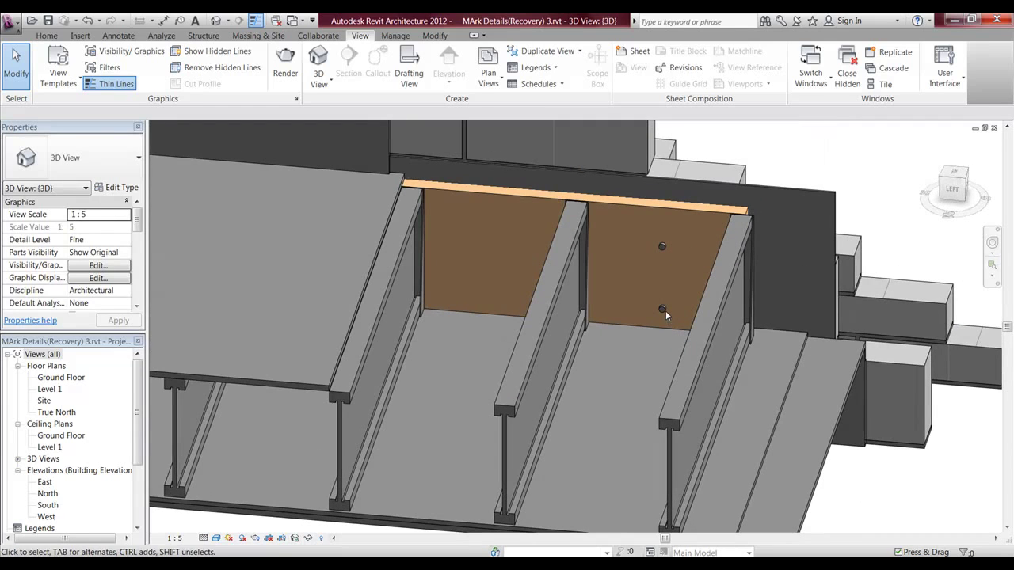
pyautogui.click(590, 255)
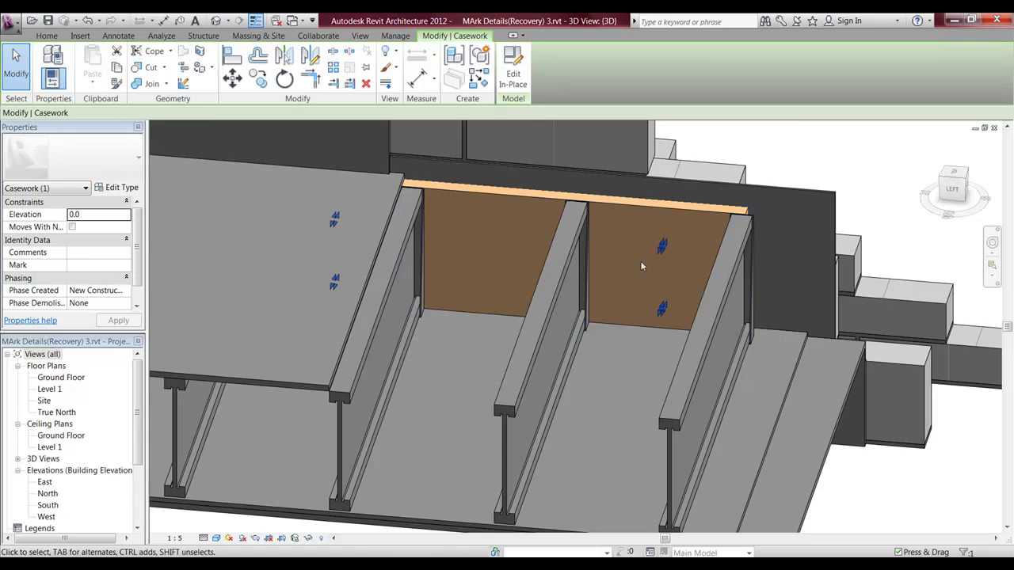
pyautogui.scroll(5, 665, 252)
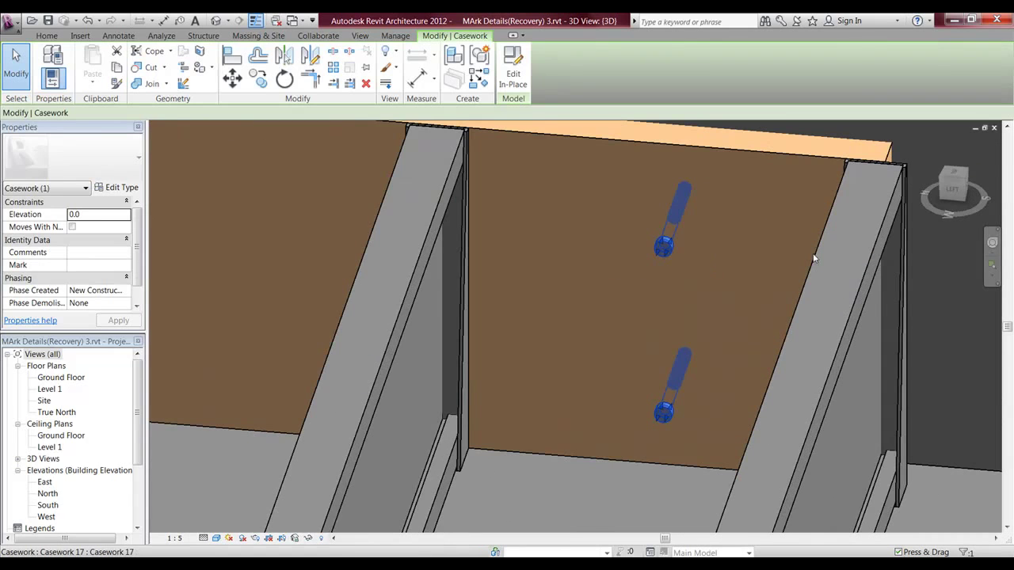
pyautogui.press('Escape')
pyautogui.keyDown('shift'); pyautogui.moveTo(860, 256); pyautogui.dragTo(544, 59, button='middle'); pyautogui.keyUp('shift')
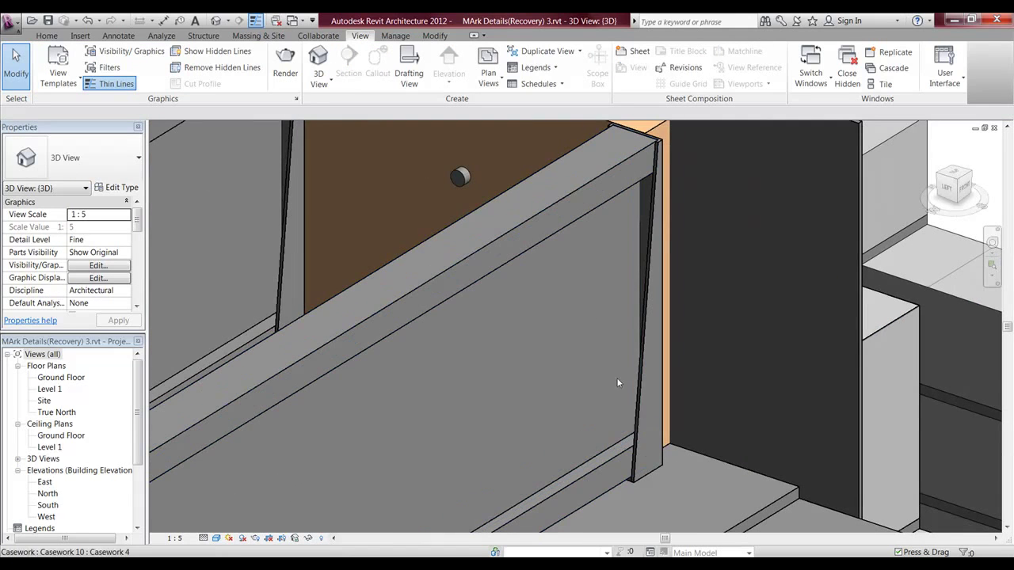
# Step: Open the near joist hanger in-place and inspect both end profiles of its swept blend
pyautogui.click(638, 397)
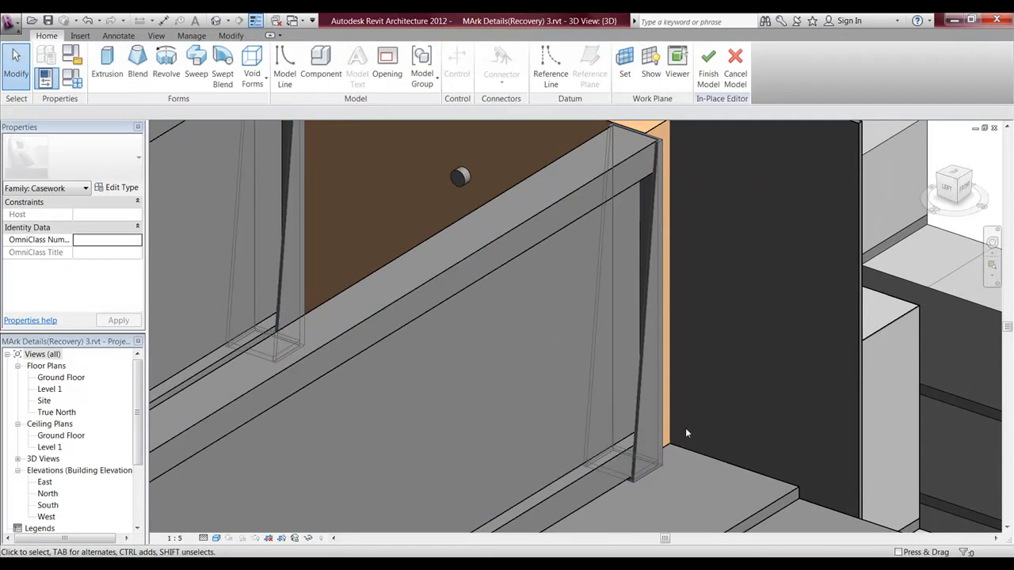
pyautogui.click(625, 471)
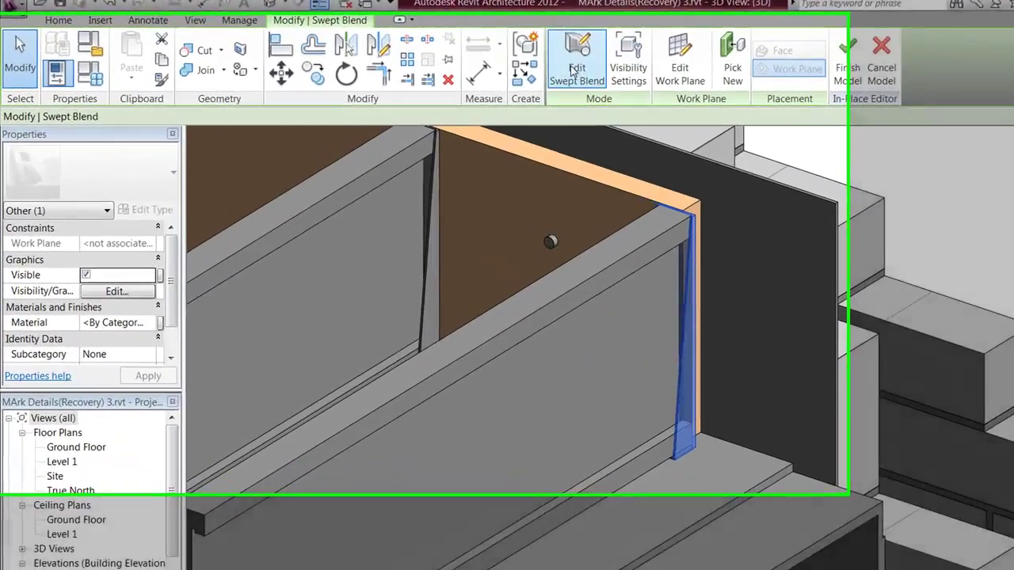
pyautogui.click(574, 71)
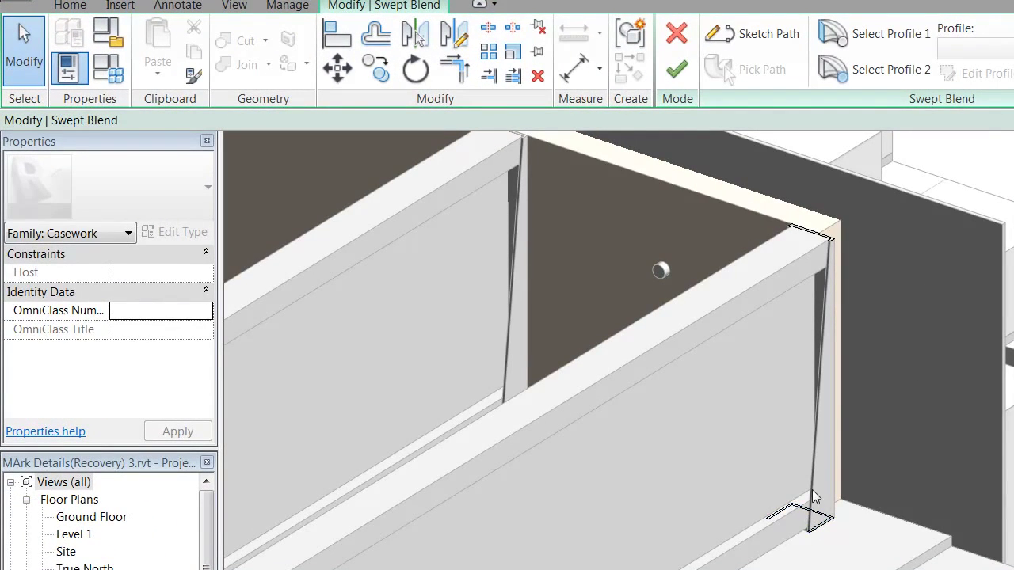
pyautogui.click(829, 522)
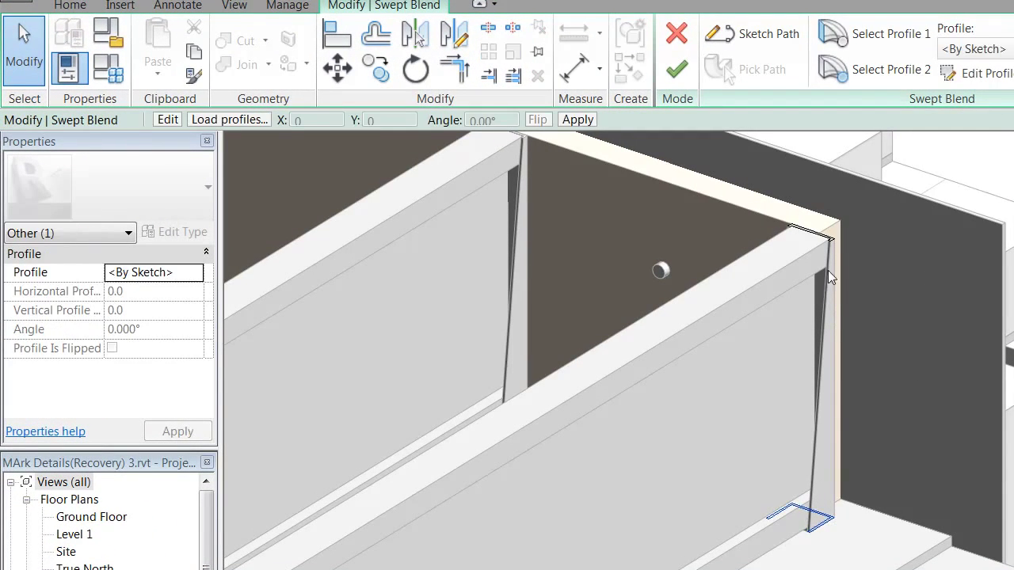
pyautogui.click(887, 69)
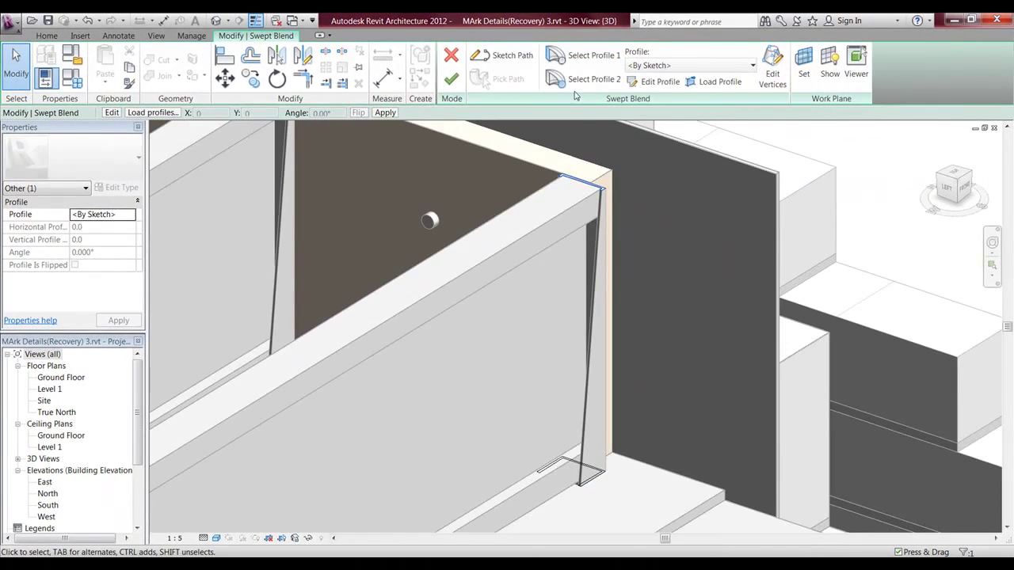
pyautogui.click(579, 66)
pyautogui.click(583, 79)
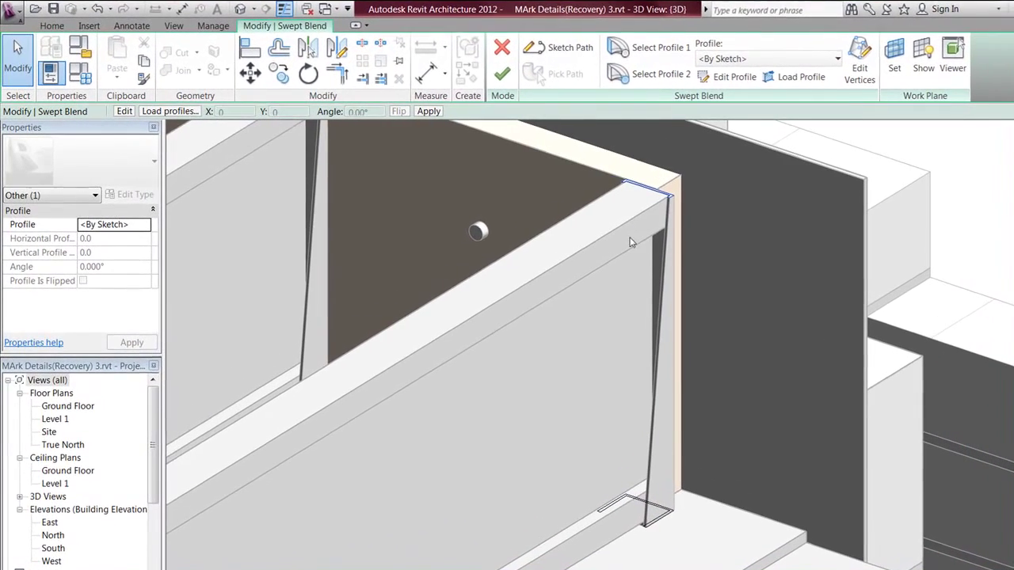
pyautogui.click(502, 73)
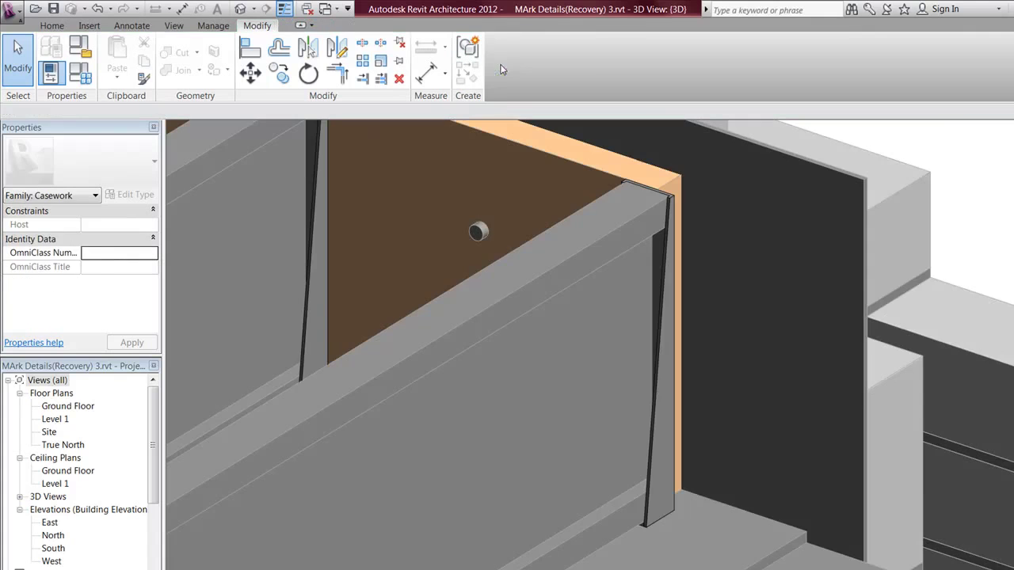
# Step: Inspect the cavity layers and stepped leaves from the wall's end and finish the joist hanger's in-place editing
pyautogui.scroll(-3, 707, 298)
pyautogui.scroll(-1, 707, 298)
pyautogui.click(719, 301)
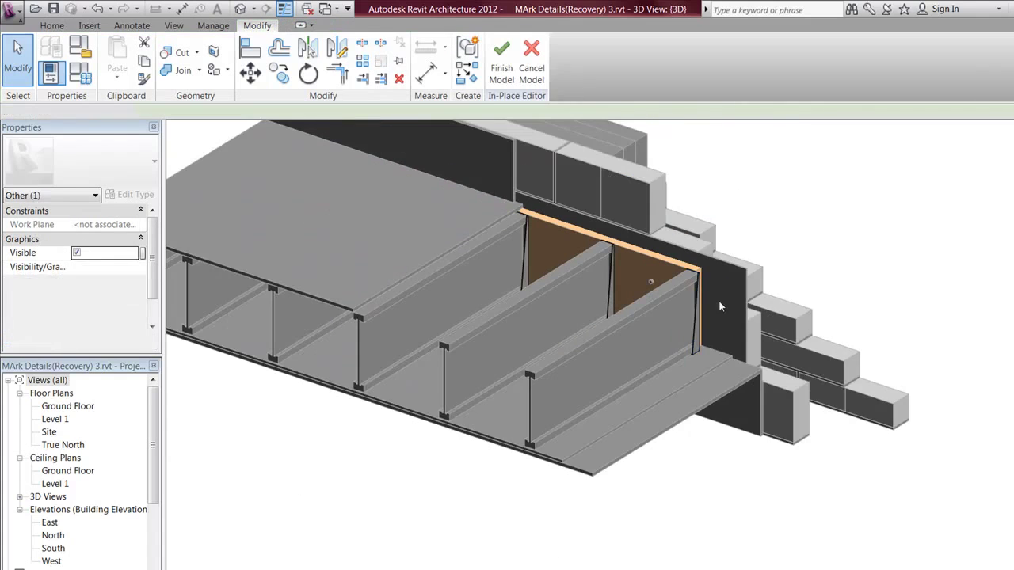
pyautogui.keyDown('shift'); pyautogui.moveTo(820, 324); pyautogui.dragTo(605, 266, button='middle'); pyautogui.keyUp('shift')
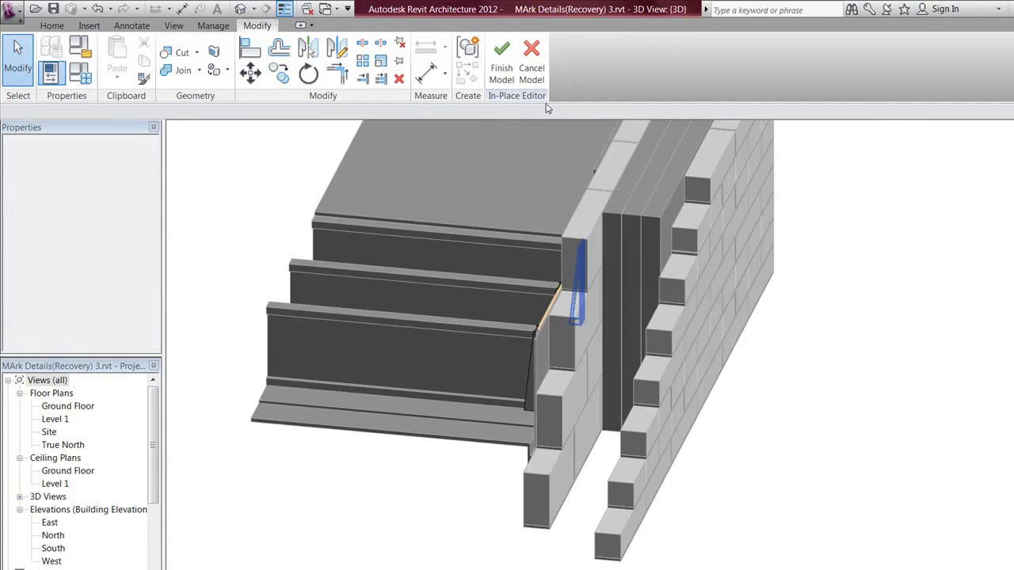
pyautogui.click(502, 60)
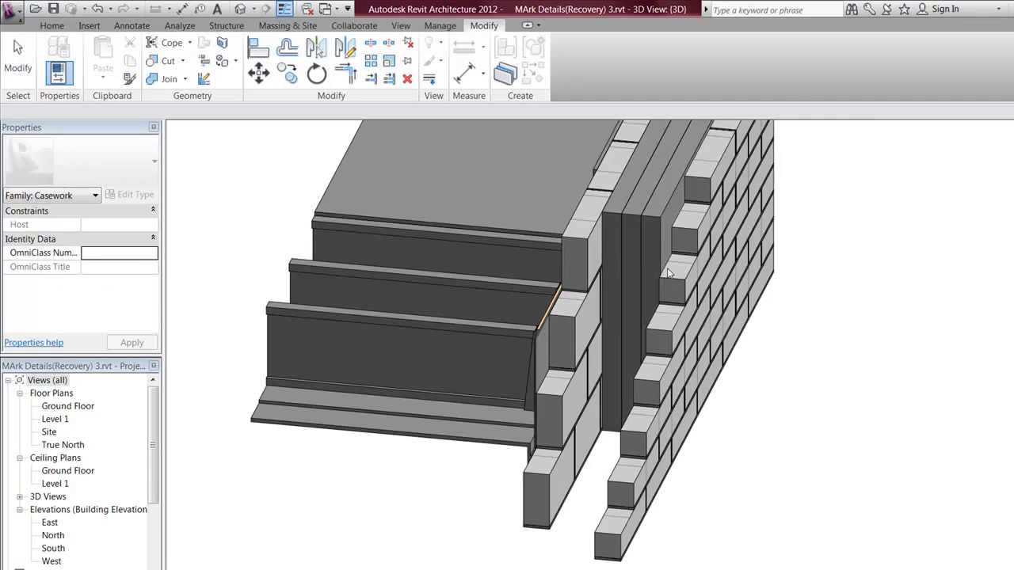
pyautogui.keyDown('shift'); pyautogui.moveTo(650, 278); pyautogui.dragTo(722, 248, button='middle'); pyautogui.keyUp('shift')
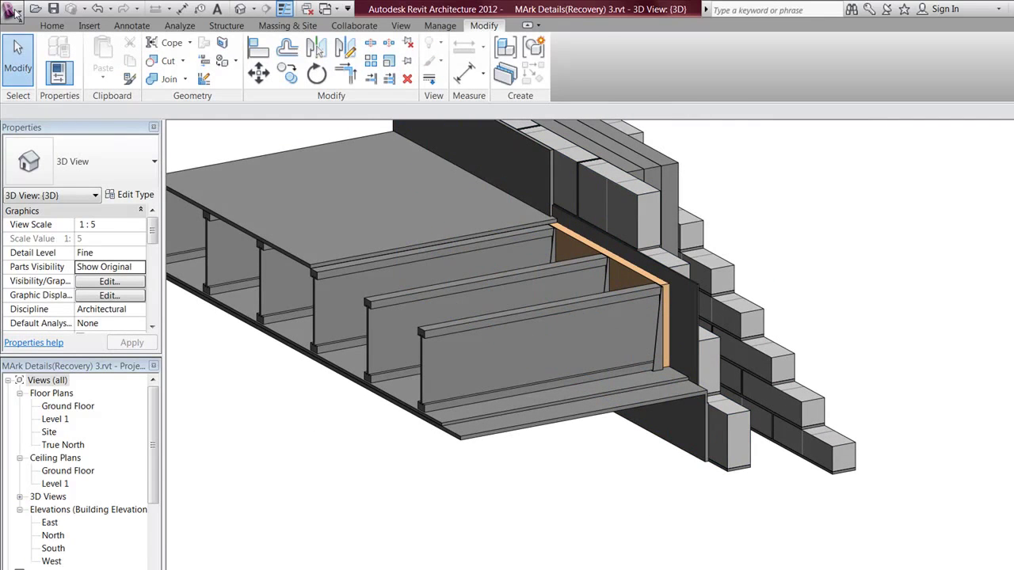
# Step: Export the 3D view as the FBX file MArkDetails(Recovery)3-3DView-{3D} to the Desktop, without saving the project
pyautogui.click(16, 12)
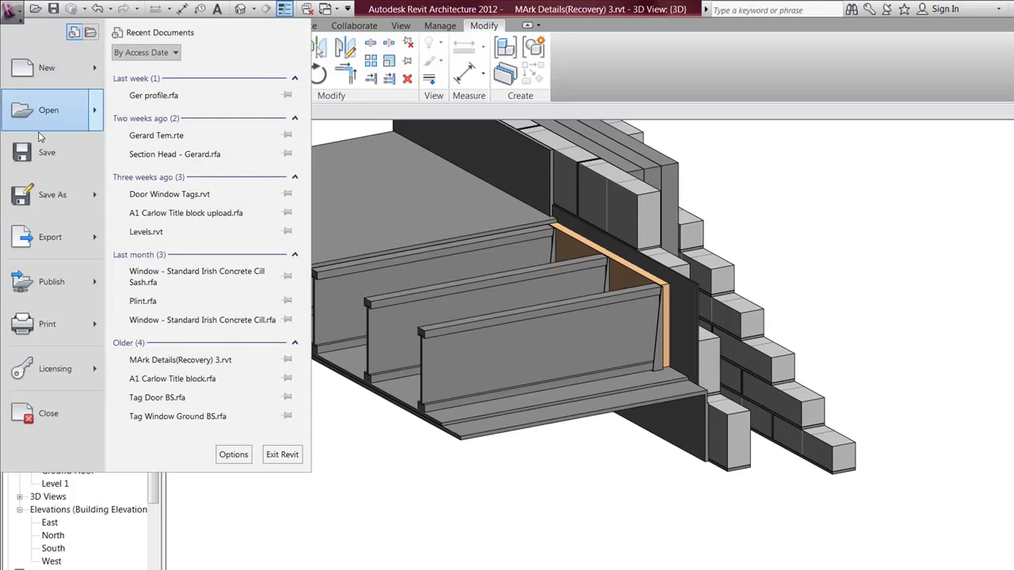
pyautogui.moveTo(87, 252)
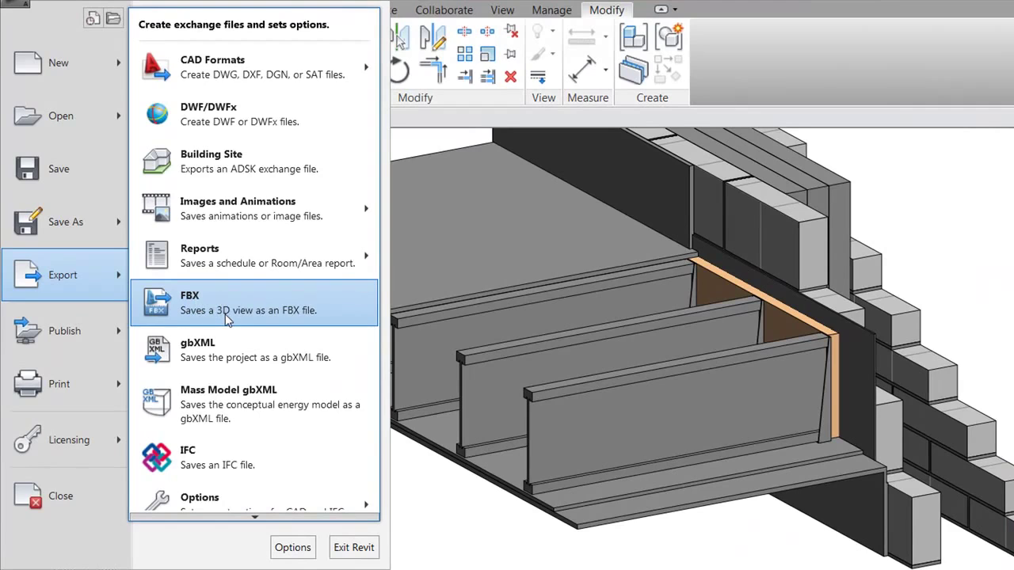
pyautogui.click(242, 311)
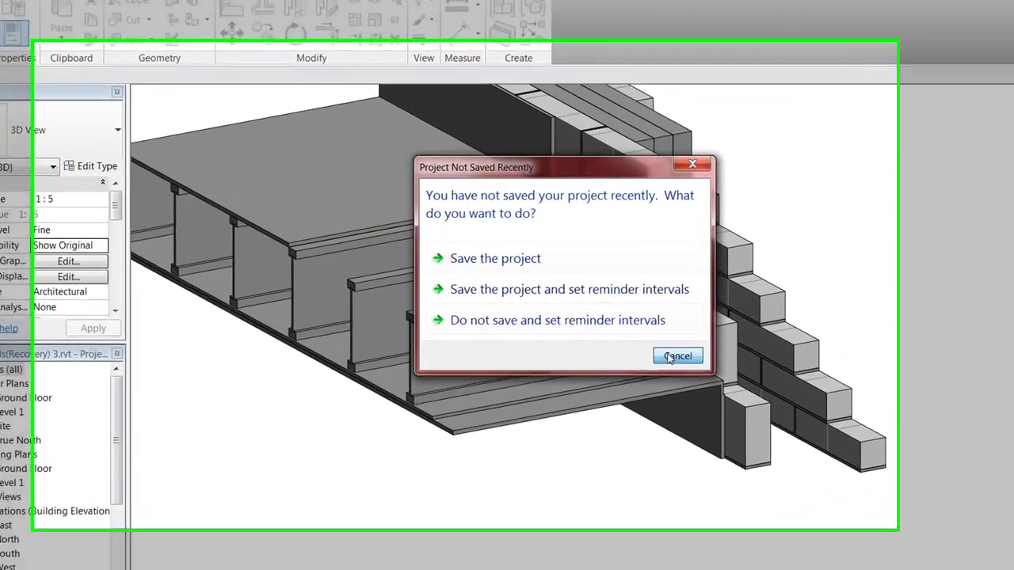
pyautogui.click(596, 343)
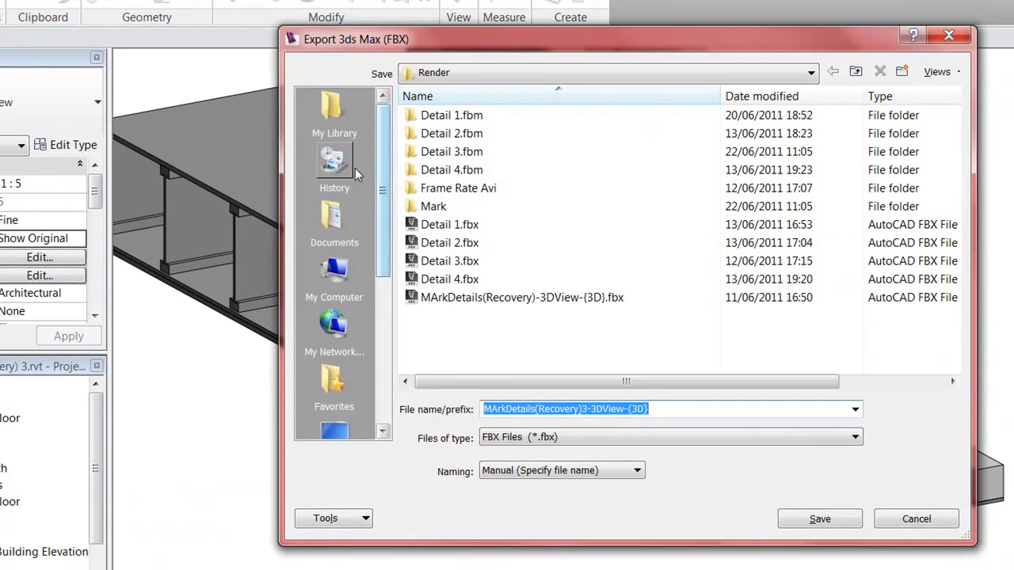
pyautogui.scroll(-5, 358, 317)
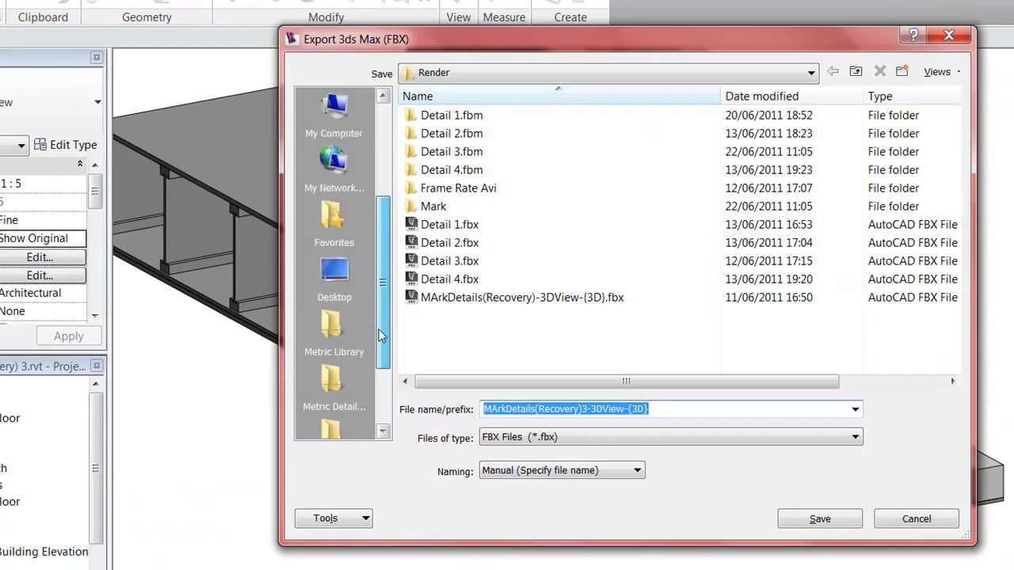
pyautogui.click(344, 171)
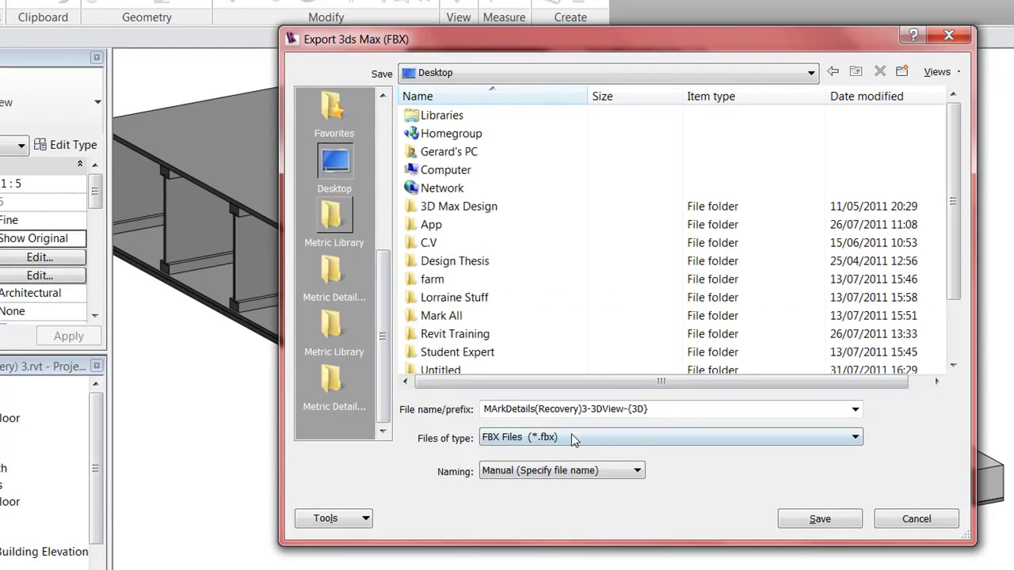
pyautogui.click(826, 526)
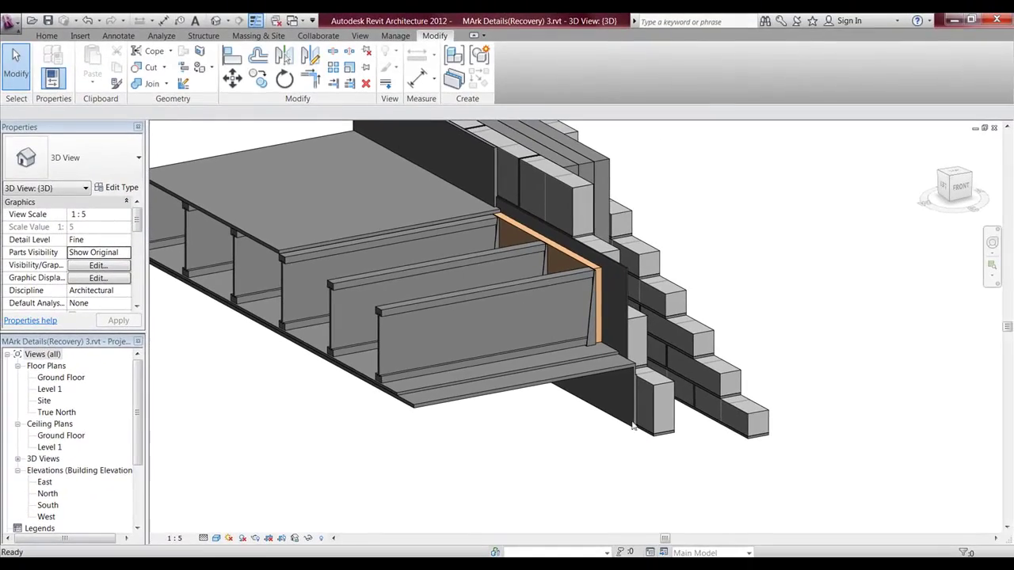
pyautogui.moveTo(560, 308); pyautogui.dragTo(601, 378, button='middle')
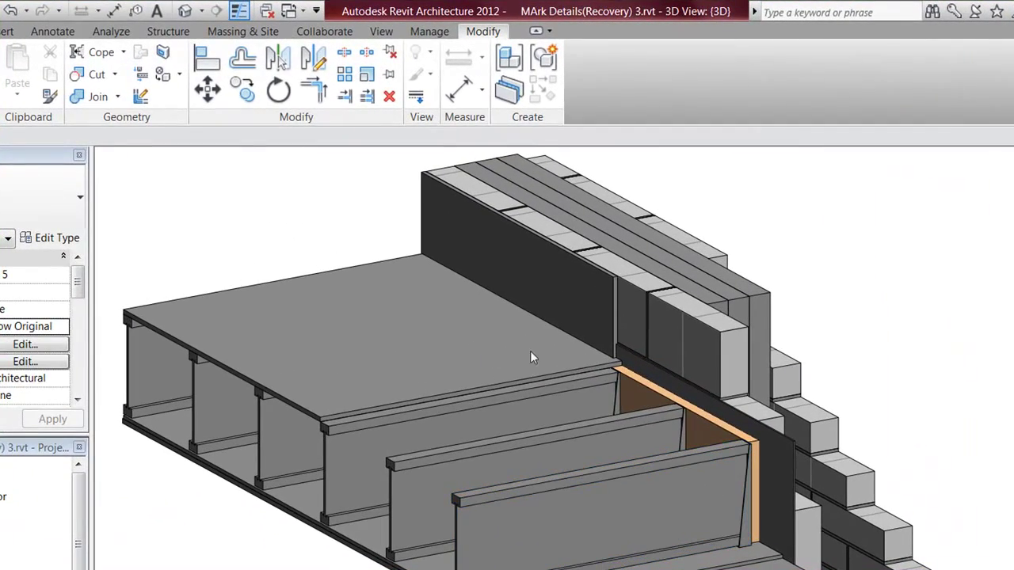